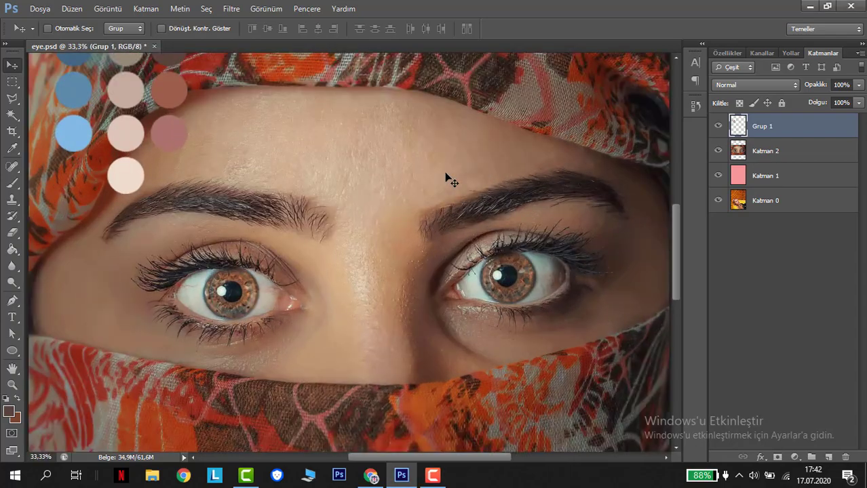
# Trace the lowest fine hairs at the inner end of the left eyebrow as a Pen tool path.
pyautogui.moveTo(447, 178); pyautogui.dragTo(595, 178)
pyautogui.press('p')
pyautogui.scroll(2, 367, 285)
pyautogui.moveTo(353, 192); pyautogui.dragTo(350, 302)
pyautogui.click(562, 311)
pyautogui.moveTo(576, 295); pyautogui.dragTo(581, 291)
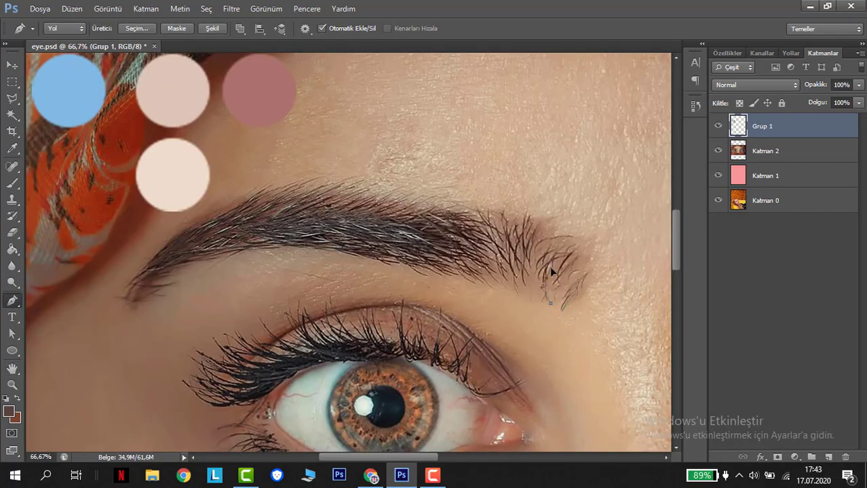
pyautogui.click(551, 303)
pyautogui.hotkey('ctrl', '+')
pyautogui.hotkey('ctrl', '+')
pyautogui.moveTo(559, 304); pyautogui.dragTo(252, 266)
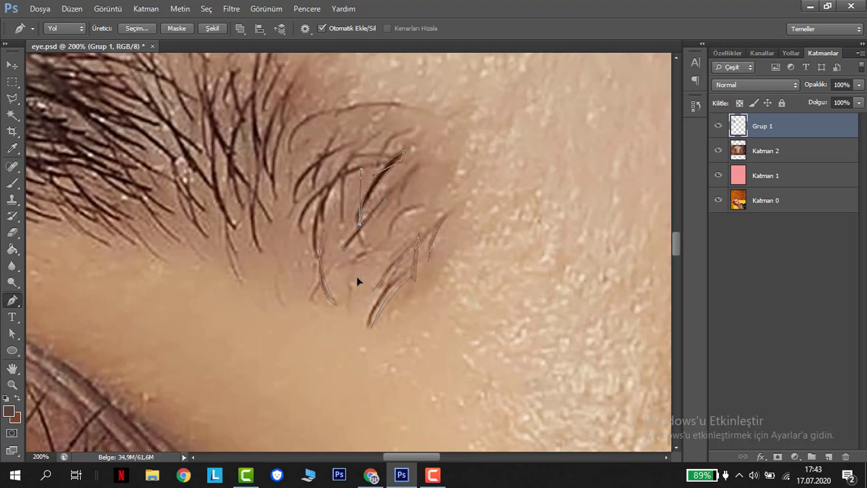
# Add the curved hairs in the middle of the left eyebrow's inner end to the path.
pyautogui.click(390, 234)
pyautogui.moveTo(427, 206); pyautogui.dragTo(467, 197)
pyautogui.moveTo(380, 135); pyautogui.dragTo(396, 125)
pyautogui.keyDown('alt'); pyautogui.click(381, 135); pyautogui.keyUp('alt')
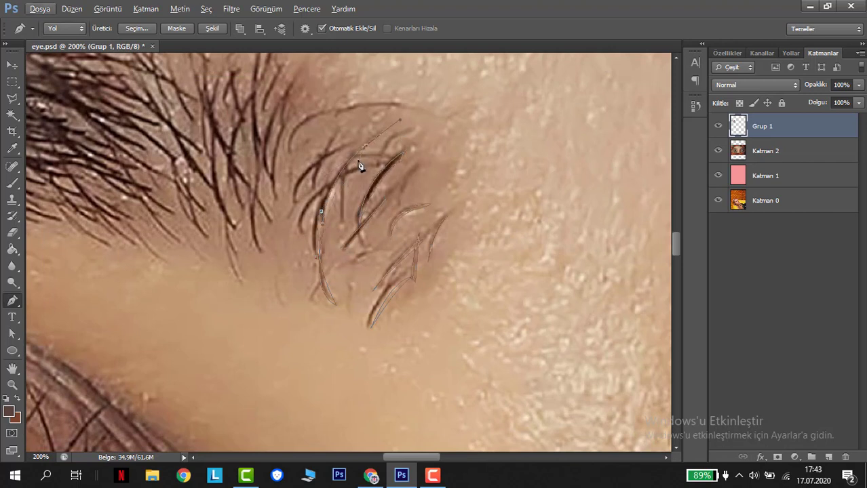
pyautogui.moveTo(325, 197); pyautogui.dragTo(309, 232)
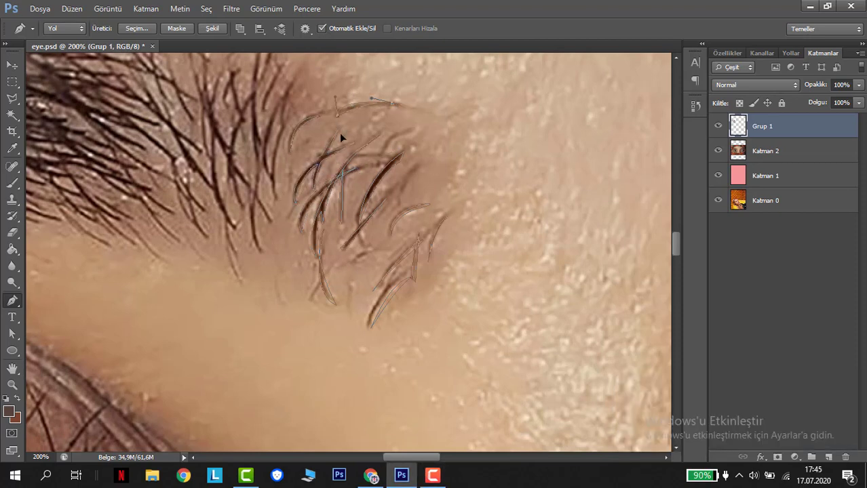
# Trace the upright hairs where the left eyebrow's inner end joins its dense body.
pyautogui.scroll(2, 341, 138)
pyautogui.scroll(2, 279, 295)
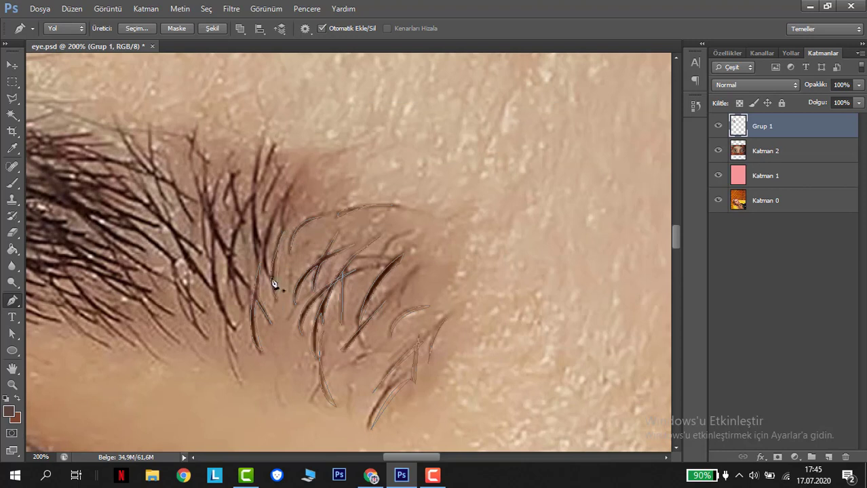
pyautogui.moveTo(272, 279); pyautogui.dragTo(291, 306)
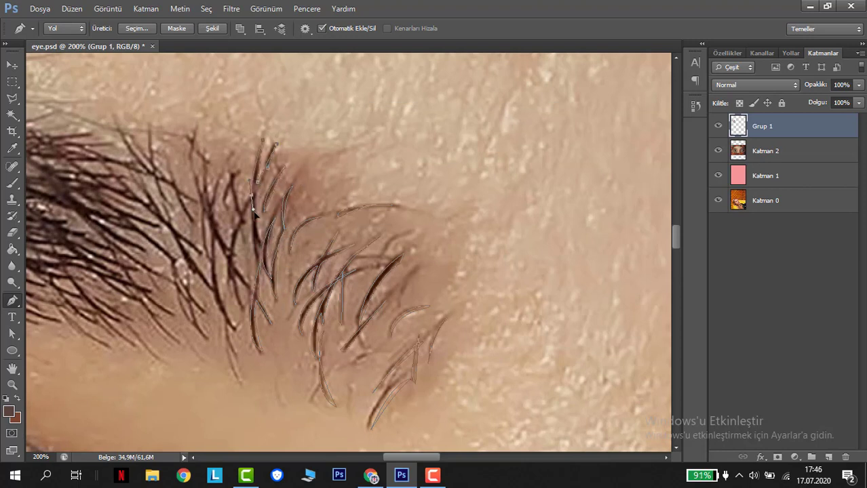
pyautogui.click(211, 214)
pyautogui.click(207, 200)
pyautogui.moveTo(204, 164); pyautogui.dragTo(206, 138)
pyautogui.keyDown('alt'); pyautogui.click(204, 164); pyautogui.keyUp('alt')
pyautogui.moveTo(193, 138); pyautogui.dragTo(194, 121)
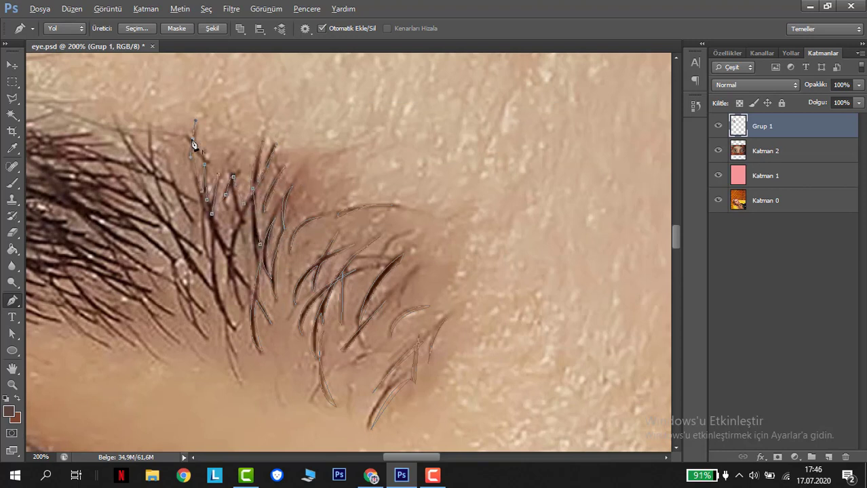
# Extend the path along the upper edge of the left eyebrow, following the protruding hairs up to the arch.
pyautogui.hotkey('ctrl', '-')
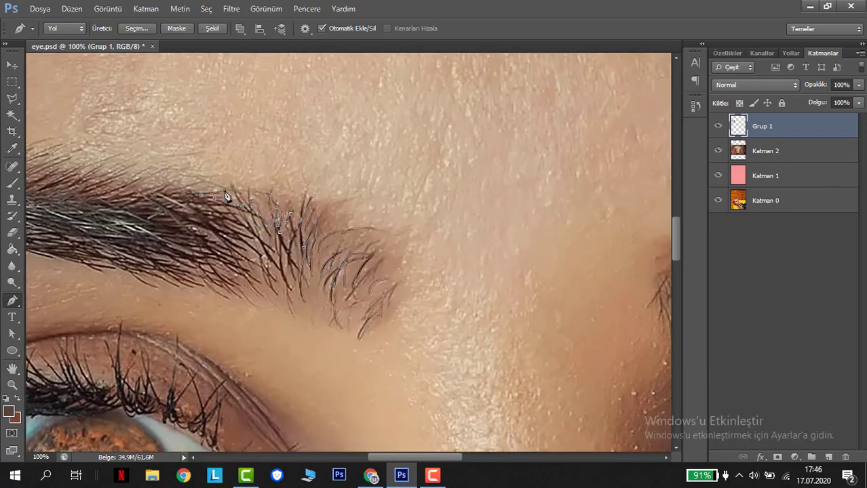
pyautogui.hotkey('ctrl', '-')
pyautogui.hotkey('ctrl', '+')
pyautogui.moveTo(114, 234); pyautogui.dragTo(407, 287)
pyautogui.click(430, 231)
pyautogui.moveTo(354, 222); pyautogui.dragTo(322, 221)
pyautogui.keyDown('alt'); pyautogui.click(354, 221); pyautogui.keyUp('alt')
pyautogui.click(322, 221)
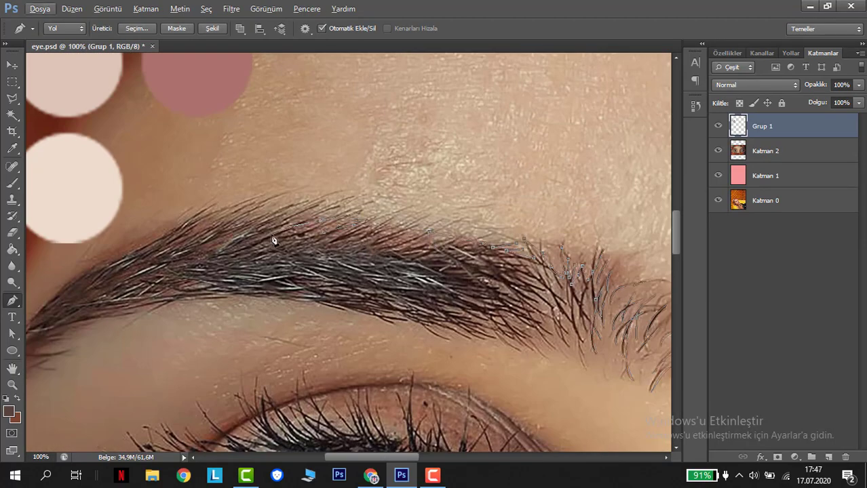
pyautogui.click(364, 212)
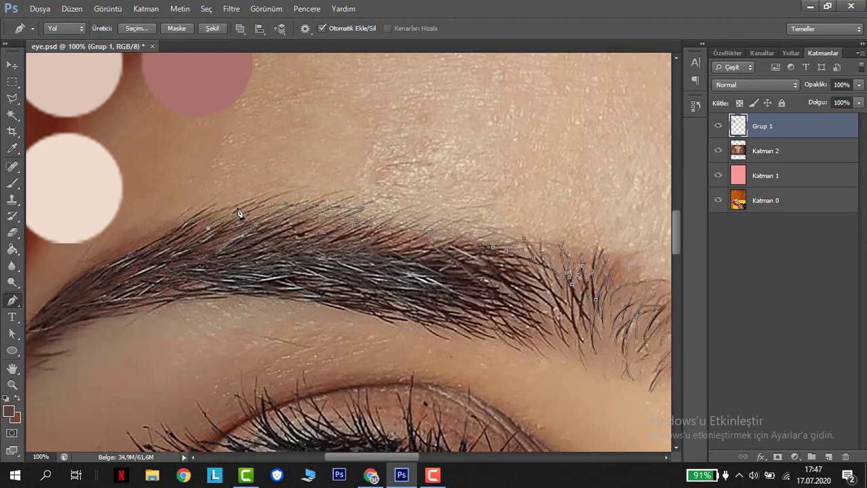
# Carry the path down from the arch and around the hairs of the left eyebrow's outer tail.
pyautogui.hotkey('ctrl', '-')
pyautogui.click(172, 241)
pyautogui.click(110, 302)
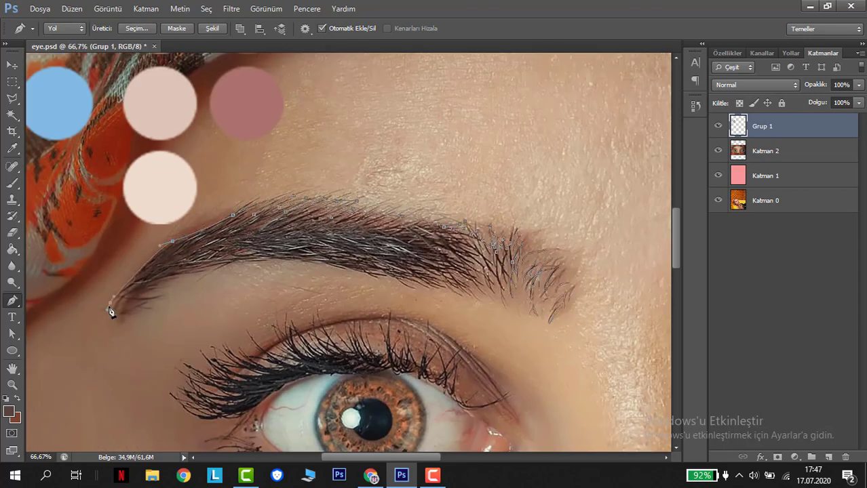
pyautogui.click(140, 282)
pyautogui.click(122, 297)
pyautogui.click(107, 313)
pyautogui.click(154, 285)
pyautogui.moveTo(129, 304); pyautogui.dragTo(120, 305)
# Trace the lower edge of the left eyebrow with its stray hairs from the tail back to the inner end.
pyautogui.hotkey('ctrl', '+')
pyautogui.hotkey('ctrl', '+')
pyautogui.hotkey('ctrl', '+')
pyautogui.hotkey('ctrl', '+')
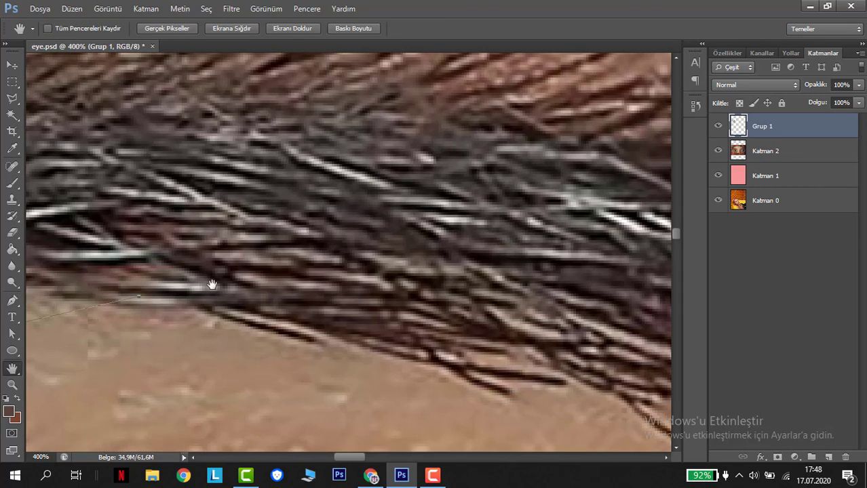
pyautogui.moveTo(213, 284); pyautogui.dragTo(590, 224)
pyautogui.keyDown('alt'); pyautogui.click(271, 317); pyautogui.keyUp('alt')
pyautogui.moveTo(150, 329); pyautogui.dragTo(125, 329)
pyautogui.keyDown('alt'); pyautogui.click(149, 329); pyautogui.keyUp('alt')
pyautogui.moveTo(255, 272); pyautogui.dragTo(314, 250)
pyautogui.moveTo(278, 244); pyautogui.dragTo(299, 232)
pyautogui.hotkey('ctrl', '-')
pyautogui.hotkey('ctrl', '-')
pyautogui.hotkey('ctrl', '-')
pyautogui.hotkey('ctrl', '-')
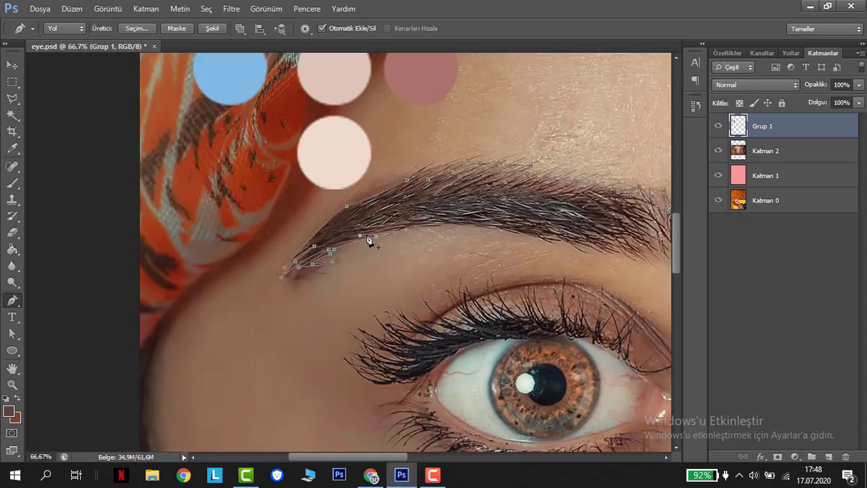
pyautogui.hotkey('ctrl', '+')
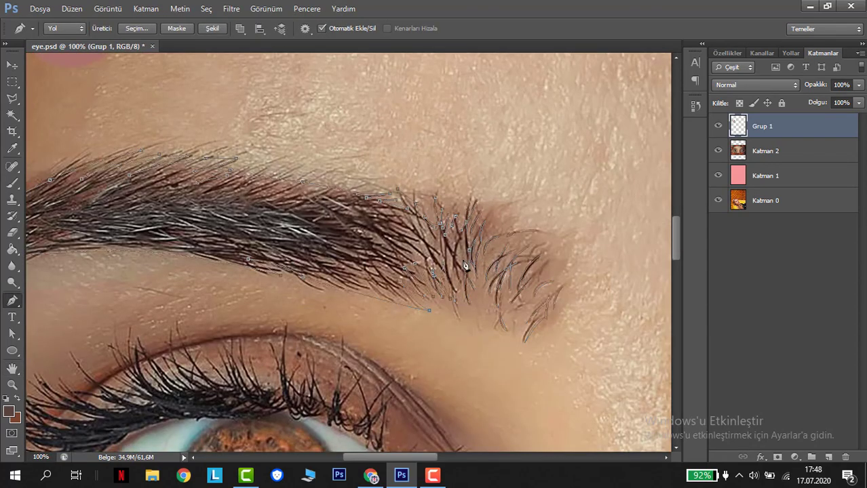
# Hide the Katman 2 photo layer, then convert the left eyebrow path to a selection and add a new layer.
pyautogui.click(719, 175)
pyautogui.click(719, 151)
pyautogui.hotkey('ctrl', '-')
pyautogui.hotkey('ctrl', 'Return')
pyautogui.click(828, 457)
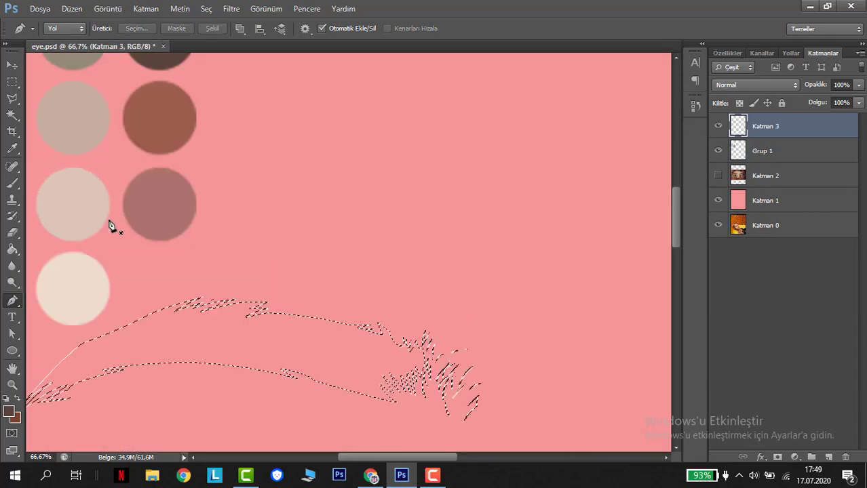
# Fill the left eyebrow selection with the dark brown foreground color and save the file.
pyautogui.hotkey('alt', 'BackSpace')
pyautogui.hotkey('ctrl', '-')
pyautogui.hotkey('ctrl', '-')
pyautogui.hotkey('ctrl', 's')
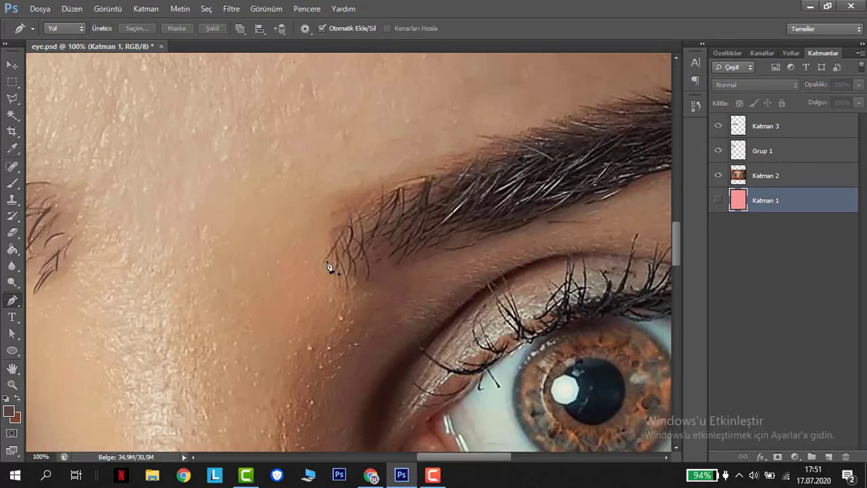
# Trace the hairs at the inner end of the right eyebrow and start its upper edge with the Pen tool.
pyautogui.press('p')
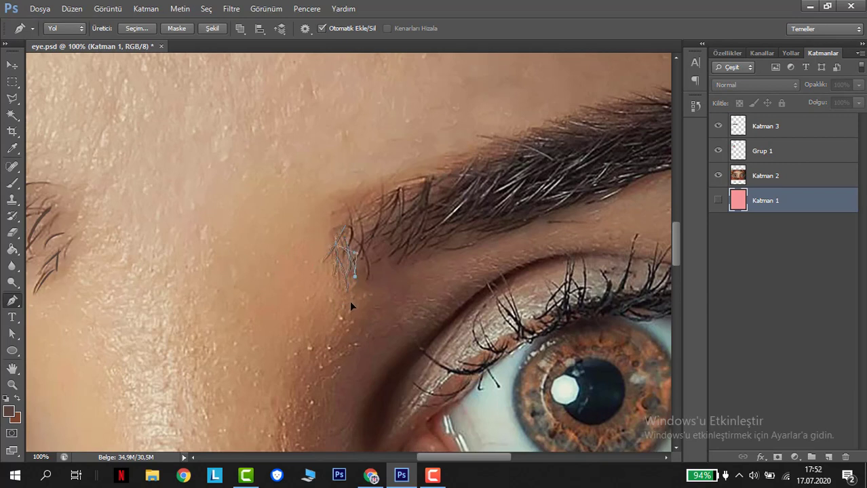
pyautogui.moveTo(349, 225); pyautogui.dragTo(347, 258)
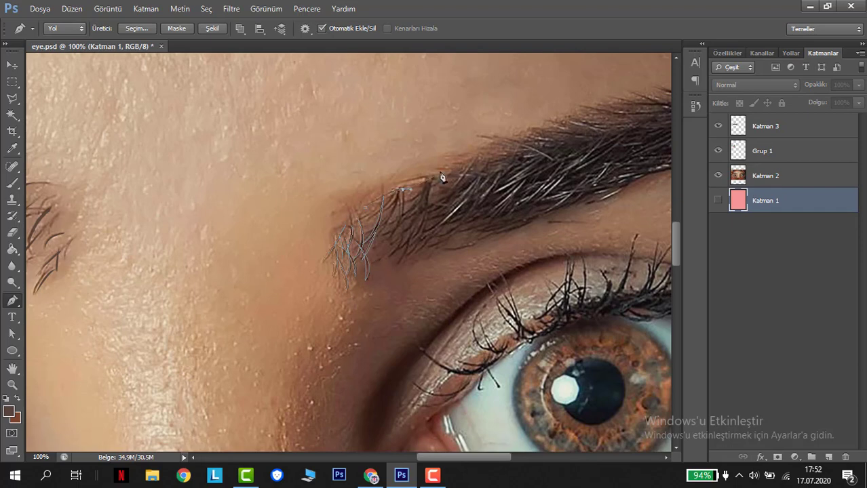
pyautogui.moveTo(494, 148); pyautogui.dragTo(476, 138)
pyautogui.moveTo(536, 129); pyautogui.dragTo(332, 226)
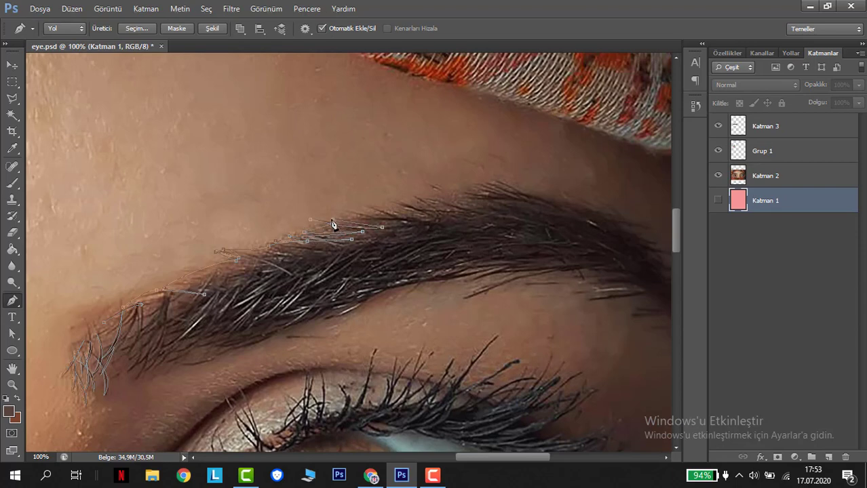
# Continue the path along the right eyebrow's upper edge, following the protruding hairs to the top of the arch.
pyautogui.moveTo(405, 205); pyautogui.dragTo(408, 210)
pyautogui.click(455, 198)
pyautogui.click(498, 195)
pyautogui.click(470, 184)
pyautogui.click(476, 181)
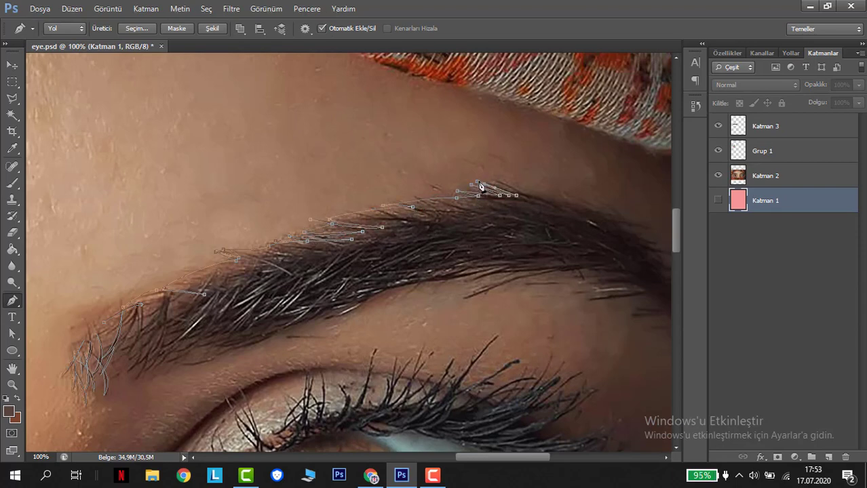
pyautogui.click(518, 192)
# Curve the path around the outer tail of the right eyebrow and back onto its lower edge.
pyautogui.moveTo(619, 221); pyautogui.dragTo(640, 234)
pyautogui.hotkey('ctrl', '-')
pyautogui.moveTo(577, 290); pyautogui.dragTo(577, 305)
pyautogui.moveTo(545, 275); pyautogui.dragTo(489, 271)
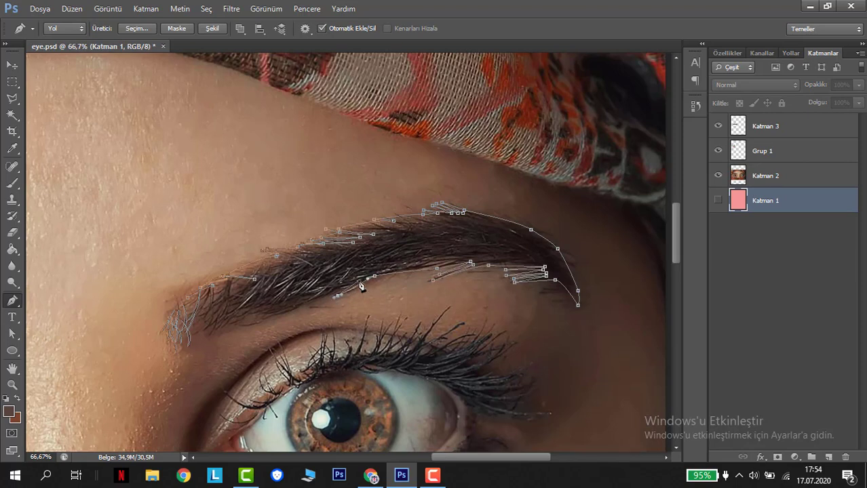
# Trace the lower edge of the right eyebrow back toward its inner end.
pyautogui.click(326, 297)
pyautogui.click(268, 317)
pyautogui.click(306, 299)
pyautogui.click(261, 319)
pyautogui.click(213, 335)
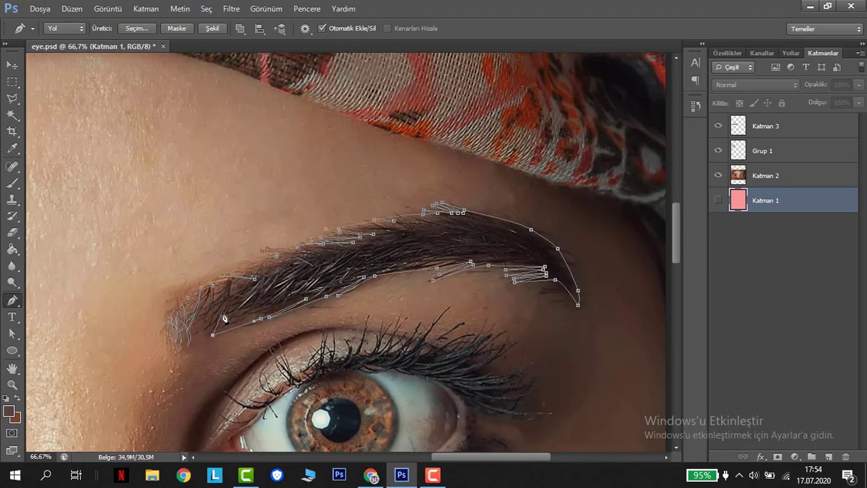
# Trace the lowest zigzag hair tips at the inner lower corner of the right eyebrow.
pyautogui.scroll(2, 223, 316)
pyautogui.click(280, 268)
pyautogui.click(252, 322)
pyautogui.click(236, 305)
pyautogui.click(273, 271)
pyautogui.click(255, 292)
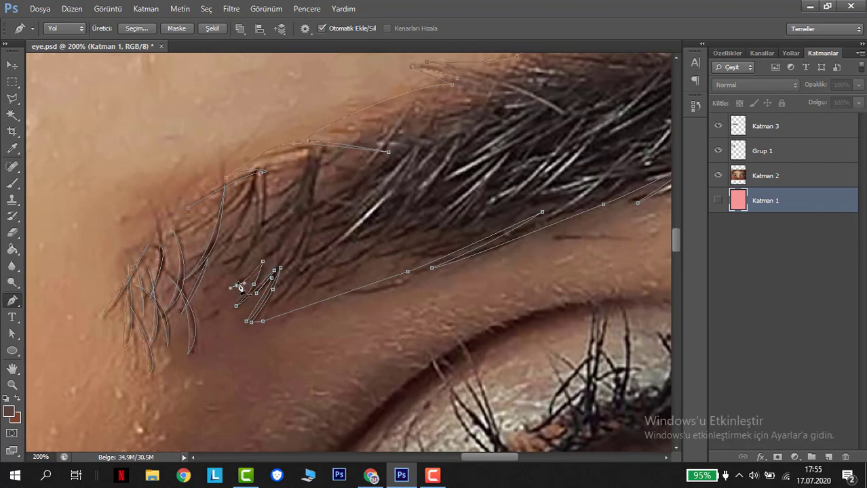
# Continue the zigzag of hair tips up the right eyebrow's inner side to finish its outline.
pyautogui.click(265, 235)
pyautogui.click(237, 284)
pyautogui.click(227, 265)
pyautogui.click(249, 236)
pyautogui.click(212, 266)
pyautogui.click(251, 211)
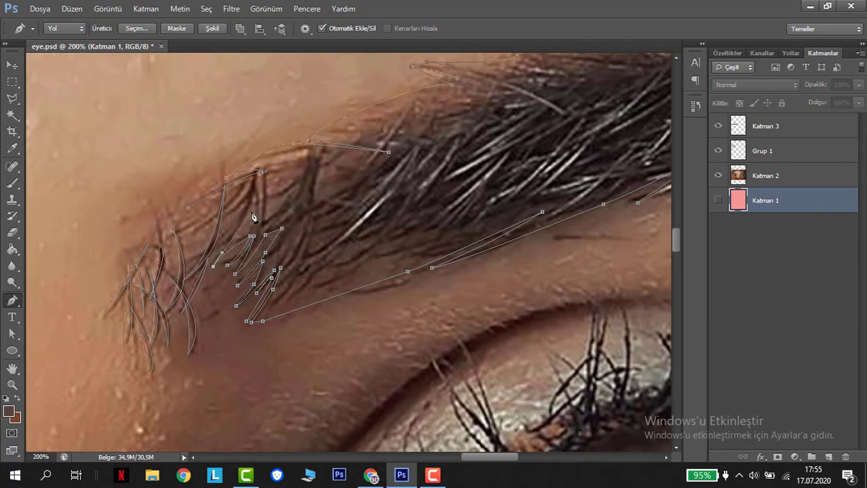
pyautogui.click(224, 246)
pyautogui.click(249, 198)
pyautogui.click(232, 214)
pyautogui.click(251, 186)
# Convert the right eyebrow path to a selection and try to fill it on the hidden Katman 1 layer.
pyautogui.hotkey('ctrl', '-')
pyautogui.hotkey('ctrl', '-')
pyautogui.hotkey('ctrl', '-')
pyautogui.hotkey('ctrl', 'Return')
pyautogui.hotkey('alt', 'Delete')
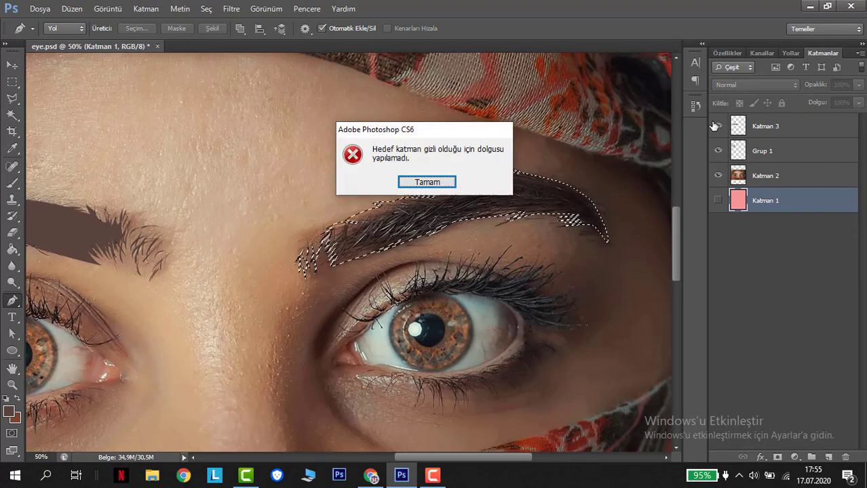
pyautogui.press('Return')
# Fill the right eyebrow selection with the dark brown foreground color on Katman 3 and toggle the visibility of Katman 2 and Katman 1.
pyautogui.click(738, 127)
pyautogui.hotkey('alt', 'Delete')
pyautogui.click(718, 176)
pyautogui.click(717, 201)
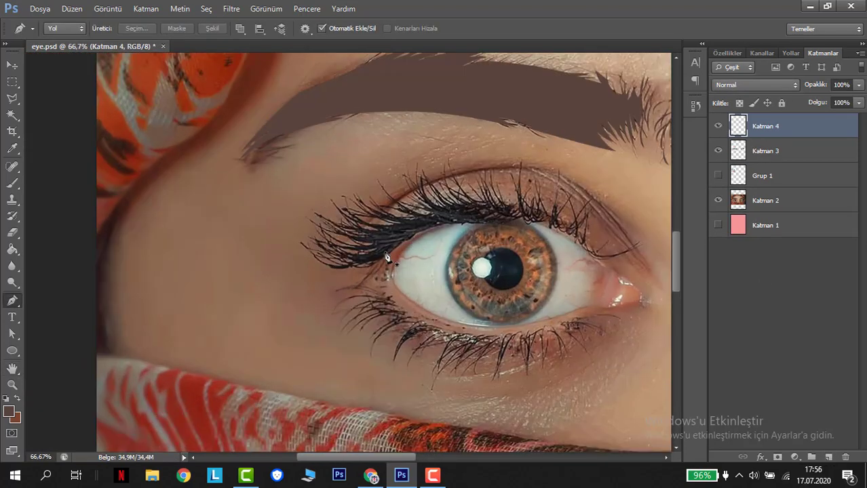
# Trace the long innermost upper eyelash of the left eye with the Pen tool.
pyautogui.hotkey('ctrl', '+')
pyautogui.moveTo(651, 244); pyautogui.dragTo(327, 270)
pyautogui.click(381, 279)
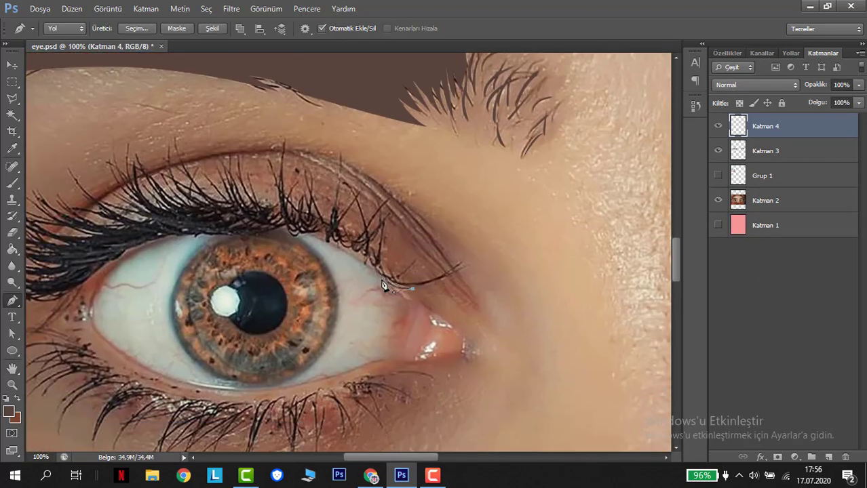
pyautogui.moveTo(462, 263); pyautogui.dragTo(503, 233)
pyautogui.keyDown('alt'); pyautogui.click(462, 263); pyautogui.keyUp('alt')
pyautogui.click(380, 278)
# Trace the neighboring upper lashes near the left eye's inner corner and show the Katman 1 layer.
pyautogui.click(363, 254)
pyautogui.moveTo(343, 182); pyautogui.dragTo(316, 128)
pyautogui.keyDown('alt'); pyautogui.click(343, 182); pyautogui.keyUp('alt')
pyautogui.click(365, 252)
pyautogui.click(351, 242)
pyautogui.moveTo(386, 219); pyautogui.dragTo(408, 187)
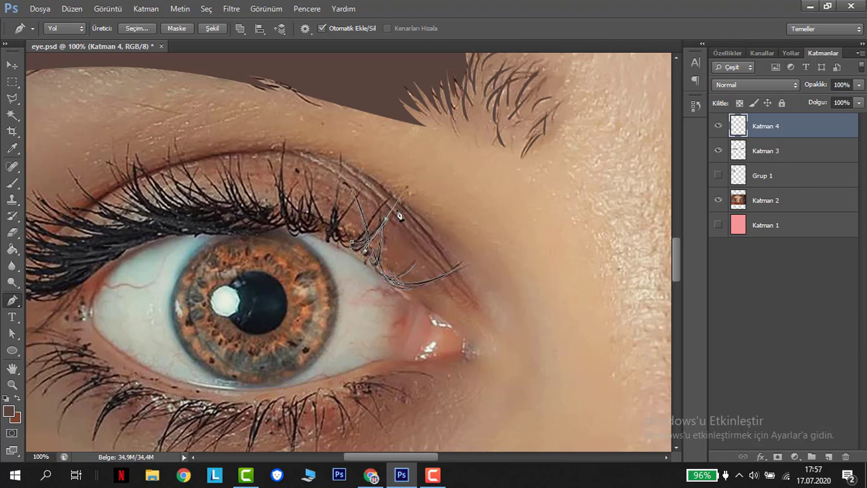
pyautogui.keyDown('alt'); pyautogui.click(387, 204); pyautogui.keyUp('alt')
pyautogui.click(370, 232)
pyautogui.moveTo(717, 226); pyautogui.dragTo(717, 201)
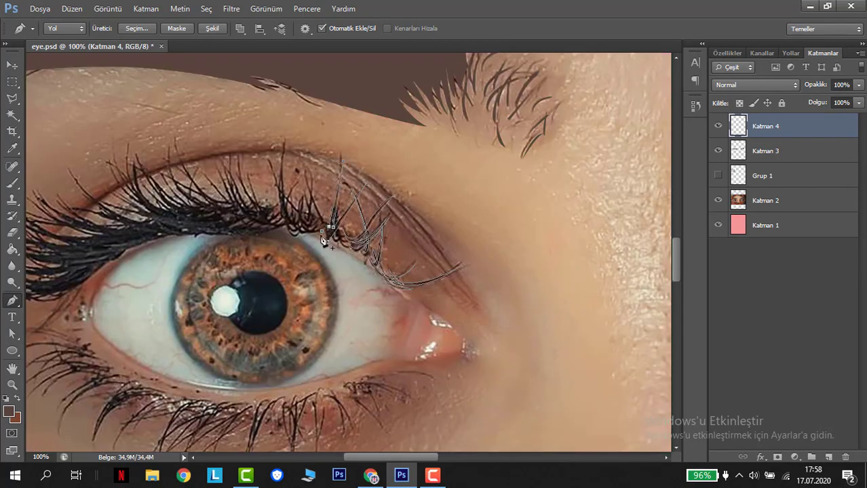
pyautogui.press('Delete')
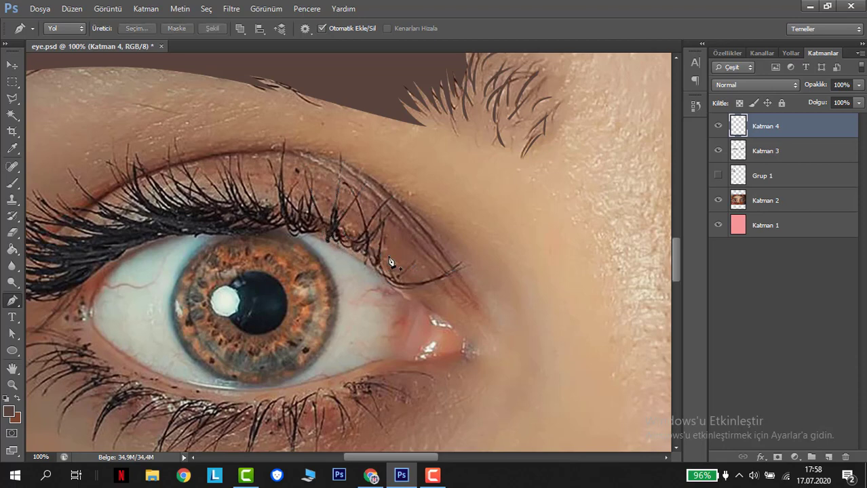
pyautogui.hotkey('ctrl', 'z')
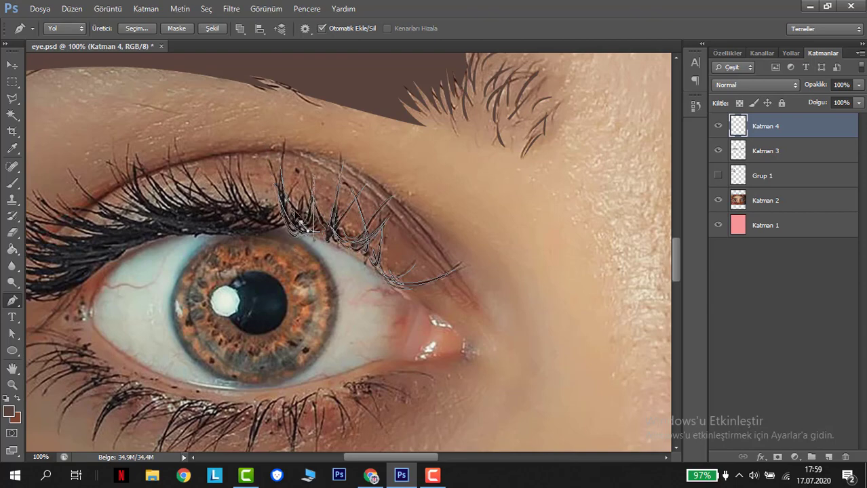
pyautogui.click(717, 201)
pyautogui.click(717, 201)
# Trace the lowest long upper lash at the left eye's outer corner, out to its tip.
pyautogui.hotkey('ctrl', '-')
pyautogui.moveTo(152, 306); pyautogui.dragTo(335, 296)
pyautogui.hotkey('ctrl', '+')
pyautogui.hotkey('ctrl', '+')
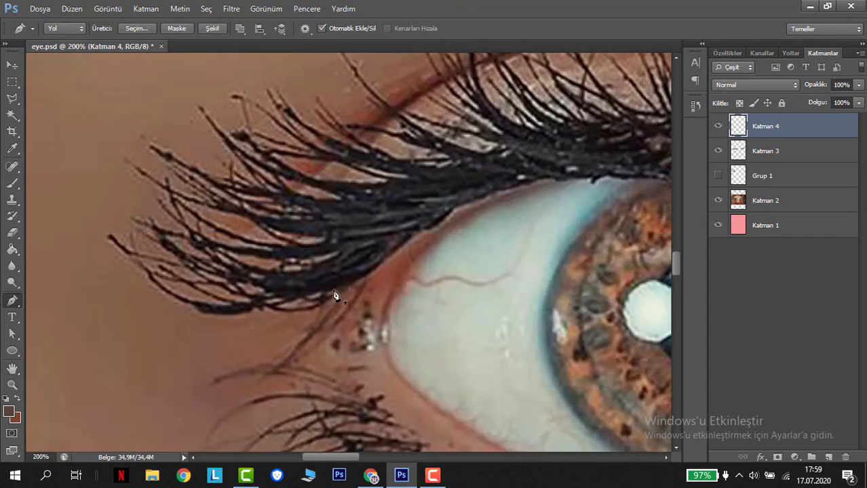
pyautogui.click(352, 287)
pyautogui.moveTo(254, 301); pyautogui.dragTo(193, 267)
pyautogui.moveTo(330, 297); pyautogui.dragTo(368, 276)
pyautogui.click(321, 292)
pyautogui.click(250, 310)
pyautogui.moveTo(203, 310); pyautogui.dragTo(156, 291)
pyautogui.click(108, 238)
# Close off the lowest outer lash and trace the short lashes directly above it.
pyautogui.moveTo(229, 303); pyautogui.dragTo(292, 302)
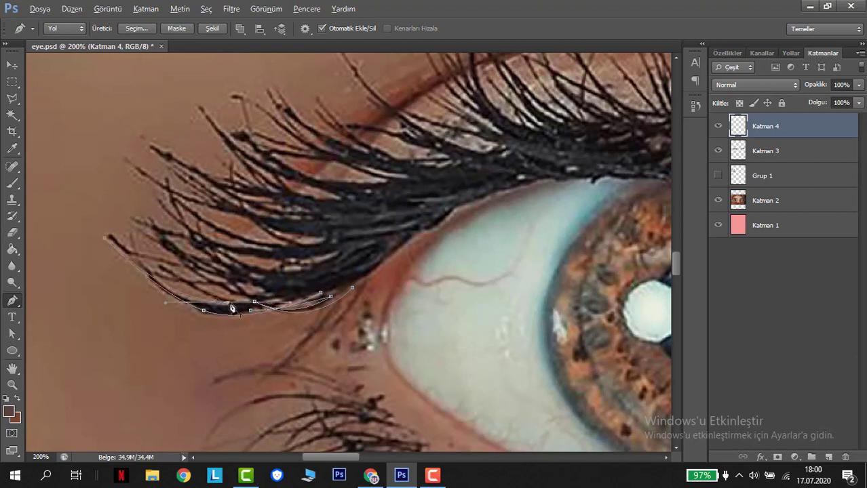
pyautogui.keyDown('alt'); pyautogui.click(228, 302); pyautogui.keyUp('alt')
pyautogui.click(158, 270)
pyautogui.click(248, 297)
pyautogui.click(153, 239)
pyautogui.moveTo(236, 287); pyautogui.dragTo(258, 294)
pyautogui.moveTo(141, 221); pyautogui.dragTo(129, 192)
pyautogui.keyDown('alt'); pyautogui.click(141, 221); pyautogui.keyUp('alt')
pyautogui.moveTo(201, 263); pyautogui.dragTo(220, 262)
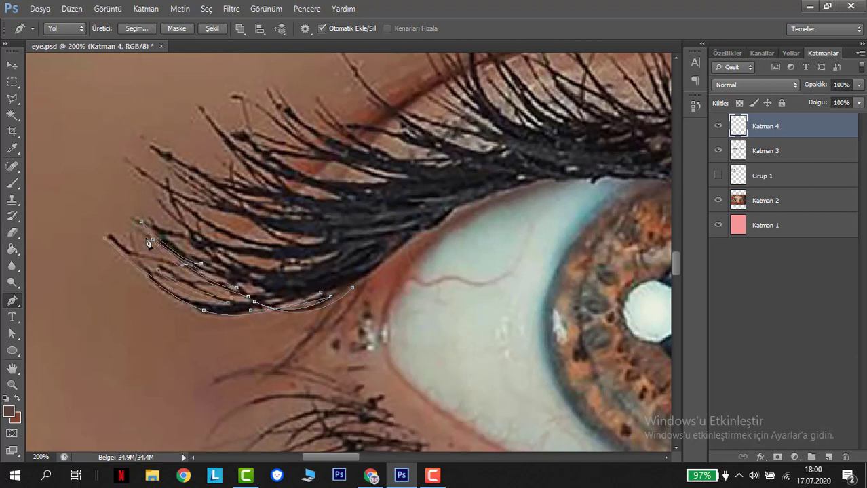
# Extend the Pen path along the next upper lashes above the lowest ones at the left eye's outer corner.
pyautogui.moveTo(147, 217); pyautogui.dragTo(141, 202)
pyautogui.keyDown('alt'); pyautogui.click(146, 218); pyautogui.keyUp('alt')
pyautogui.moveTo(266, 276); pyautogui.dragTo(282, 284)
pyautogui.moveTo(188, 239); pyautogui.dragTo(180, 219)
pyautogui.moveTo(282, 274); pyautogui.dragTo(350, 243)
pyautogui.keyDown('alt'); pyautogui.click(334, 257); pyautogui.keyUp('alt')
pyautogui.click(176, 232)
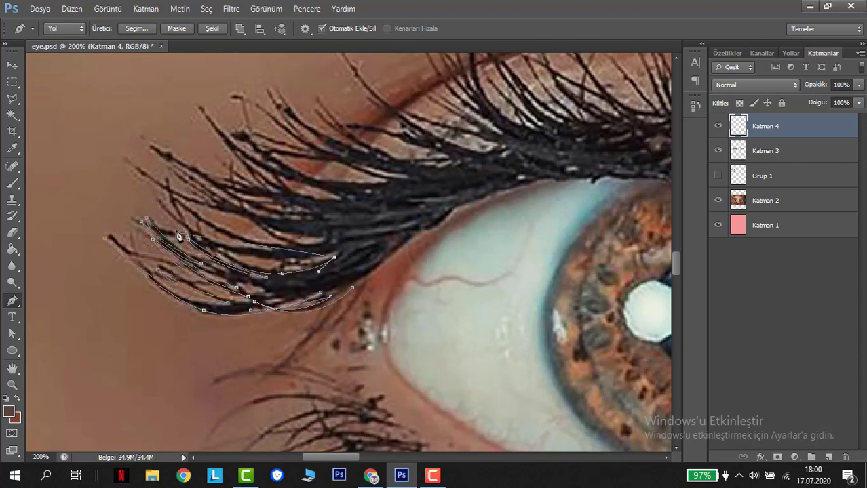
# Trace the middle group of outer-corner upper lashes, carrying each edge inward to the dense lash base.
pyautogui.moveTo(161, 212); pyautogui.dragTo(95, 155)
pyautogui.moveTo(283, 248); pyautogui.dragTo(350, 239)
pyautogui.keyDown('alt'); pyautogui.click(283, 248); pyautogui.keyUp('alt')
pyautogui.moveTo(177, 201); pyautogui.dragTo(137, 162)
pyautogui.keyDown('alt'); pyautogui.click(177, 201); pyautogui.keyUp('alt')
pyautogui.moveTo(289, 244); pyautogui.dragTo(349, 229)
pyautogui.click(248, 219)
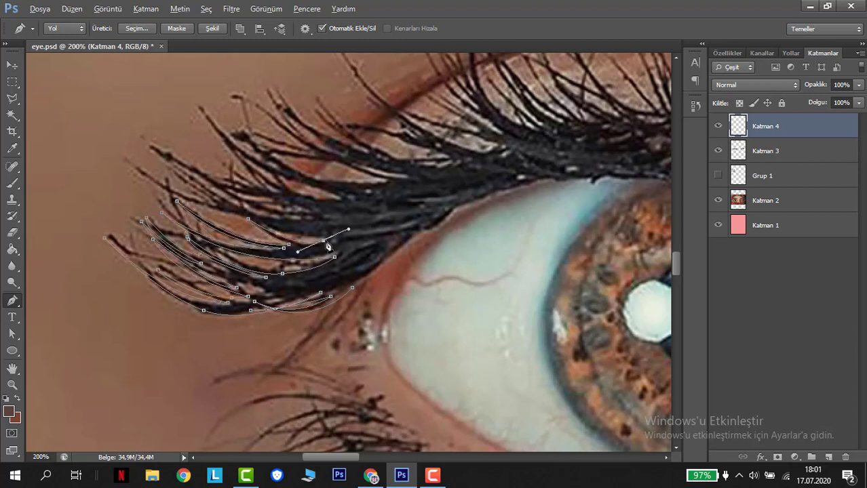
pyautogui.keyDown('alt'); pyautogui.click(324, 241); pyautogui.keyUp('alt')
# Trace the two long outward-pointing upper lashes just above the middle outer group on the left eye.
pyautogui.moveTo(138, 171); pyautogui.dragTo(116, 179)
pyautogui.keyDown('alt'); pyautogui.click(138, 171); pyautogui.keyUp('alt')
pyautogui.moveTo(145, 144); pyautogui.dragTo(97, 98)
pyautogui.click(266, 193)
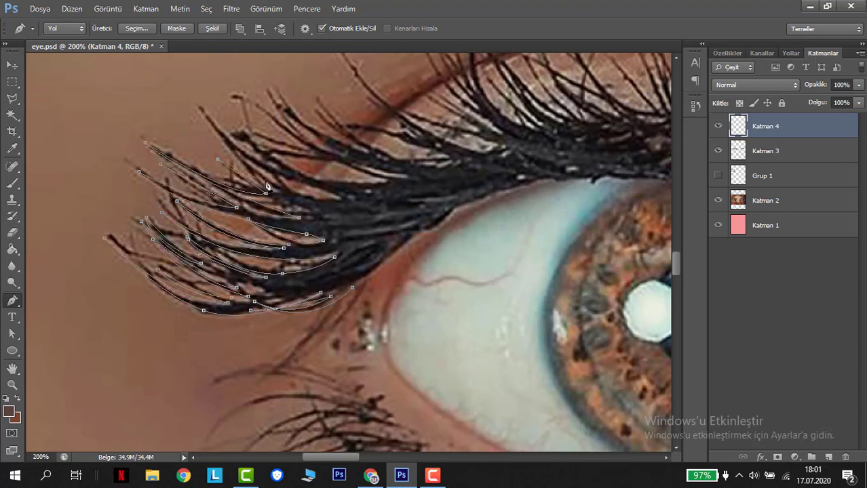
# Trace the long thick outer upper lash with the high pointed tip and the gap beside the next lash.
pyautogui.moveTo(200, 107); pyautogui.dragTo(250, 163)
pyautogui.moveTo(338, 197); pyautogui.dragTo(384, 212)
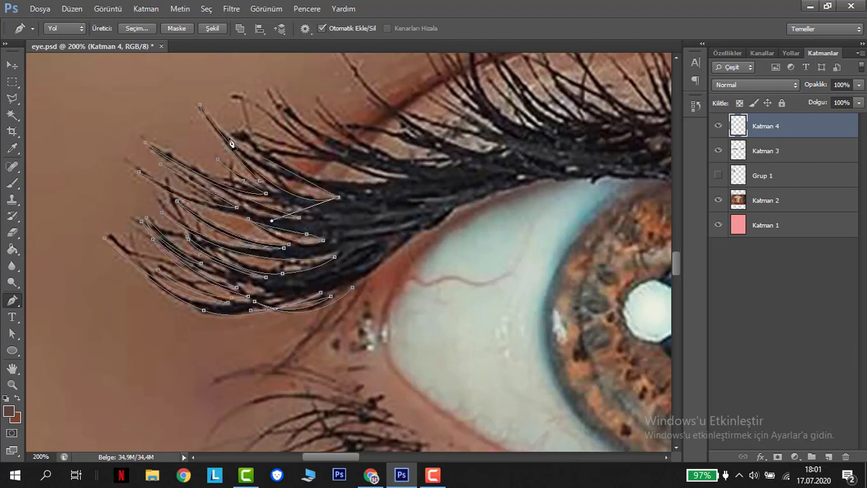
pyautogui.keyDown('alt'); pyautogui.click(338, 198); pyautogui.keyUp('alt')
pyautogui.moveTo(379, 182); pyautogui.dragTo(334, 168)
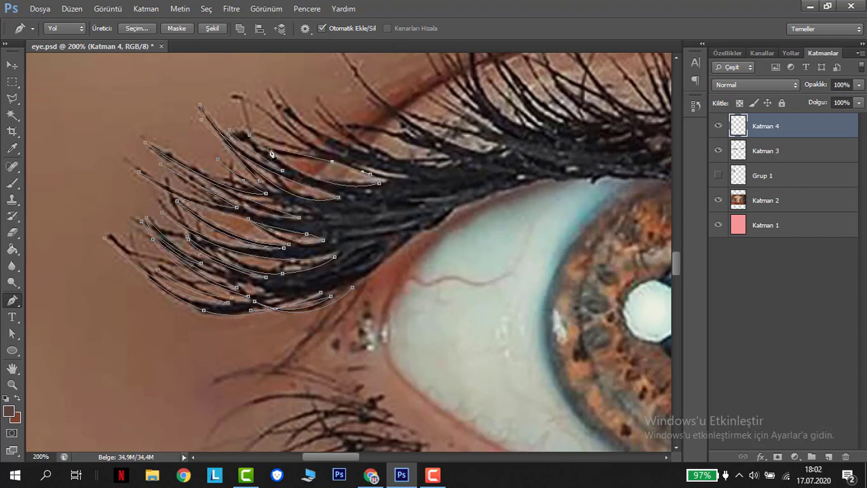
# Trace the forked, closely spaced upper lashes inward of the long thick outer lash.
pyautogui.moveTo(260, 151); pyautogui.dragTo(312, 161)
pyautogui.click(303, 145)
pyautogui.click(255, 104)
pyautogui.click(333, 151)
pyautogui.click(279, 102)
pyautogui.moveTo(381, 157); pyautogui.dragTo(408, 171)
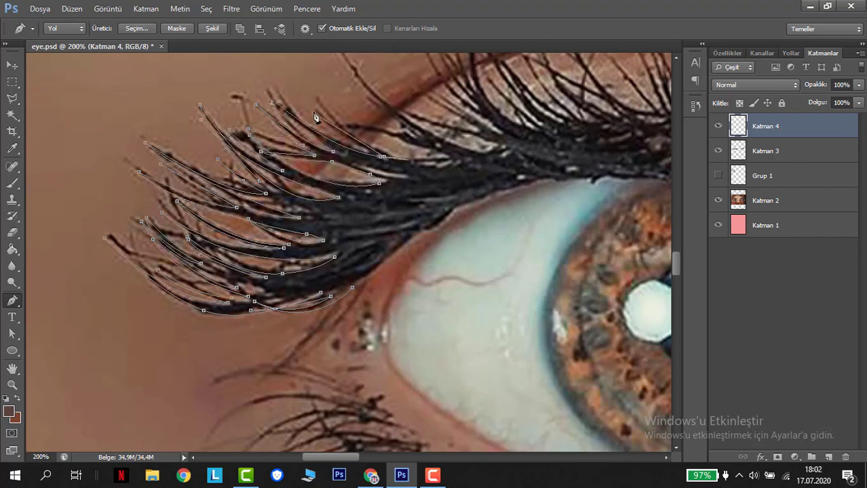
# Trace the short upper lash and the long isolated lash that crosses the outer part of the eyelid crease.
pyautogui.click(314, 113)
pyautogui.click(385, 154)
pyautogui.click(356, 129)
pyautogui.scroll(2, 356, 129)
pyautogui.click(344, 109)
pyautogui.moveTo(484, 217); pyautogui.dragTo(558, 229)
pyautogui.click(507, 212)
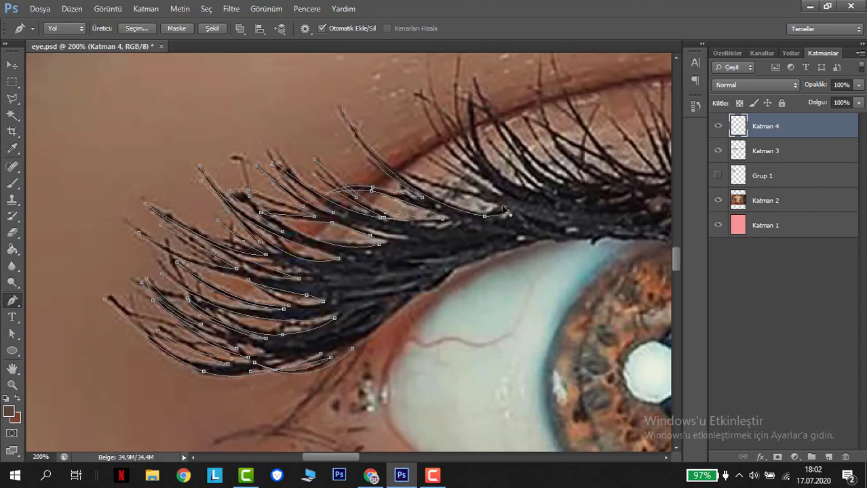
# Trace the short lashes inward of the long isolated lash and the next curved lash reaching the eyelid crease.
pyautogui.click(411, 177)
pyautogui.click(427, 156)
pyautogui.click(425, 99)
pyautogui.moveTo(485, 174); pyautogui.dragTo(520, 189)
pyautogui.scroll(-3, 500, 191)
pyautogui.scroll(4, 484, 180)
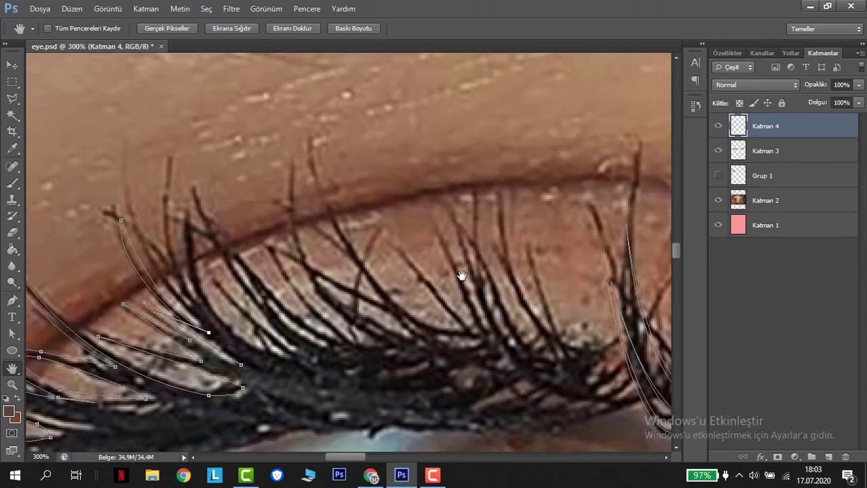
# Trace the cluster of tall upright upper lashes crossing the left eyelid crease.
pyautogui.click(257, 279)
pyautogui.scroll(5, 237, 274)
pyautogui.click(212, 266)
pyautogui.scroll(-1, 217, 270)
pyautogui.click(225, 273)
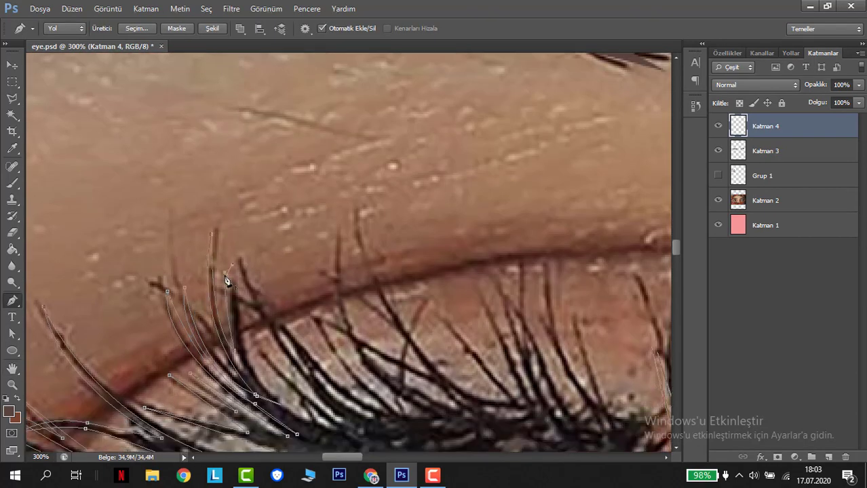
pyautogui.scroll(-1, 227, 277)
pyautogui.moveTo(328, 398); pyautogui.dragTo(421, 426)
pyautogui.click(268, 329)
pyautogui.scroll(-1, 379, 380)
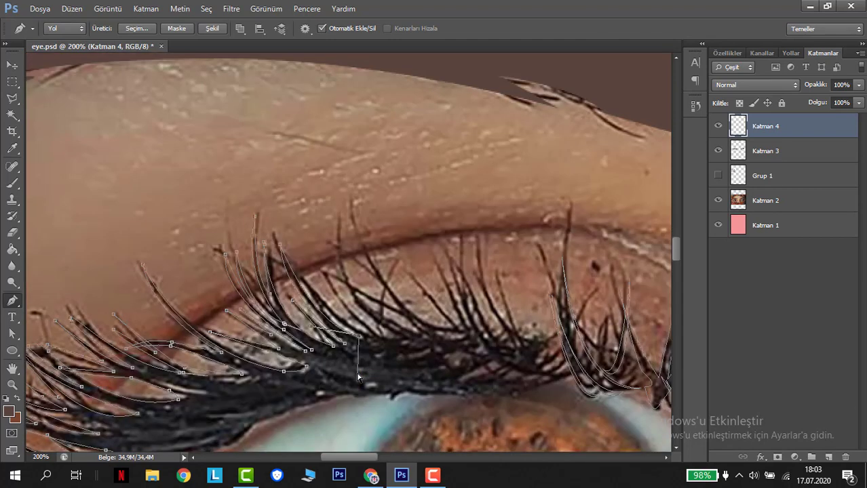
# Trace the crossing upper lashes between the tall upright cluster and the outer edge of the iris.
pyautogui.click(320, 262)
pyautogui.moveTo(405, 338); pyautogui.dragTo(529, 339)
pyautogui.click(310, 267)
pyautogui.click(351, 206)
pyautogui.click(408, 274)
# Trace the thin upright lashes above the iris and bring the path down to the lash base.
pyautogui.click(435, 253)
pyautogui.click(447, 245)
pyautogui.click(462, 232)
pyautogui.click(469, 327)
pyautogui.click(477, 247)
pyautogui.click(496, 271)
pyautogui.click(537, 339)
pyautogui.click(536, 358)
pyautogui.scroll(-2, 546, 345)
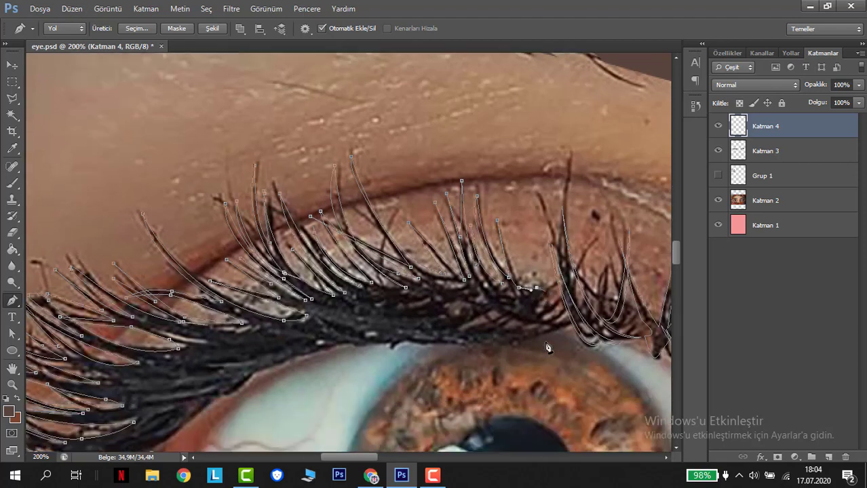
# Join the path to the inner lashes and trace the upper lash line's lower edge back above the iris.
pyautogui.click(563, 244)
pyautogui.click(575, 267)
pyautogui.moveTo(522, 290); pyautogui.dragTo(500, 291)
pyautogui.click(446, 281)
pyautogui.click(471, 290)
pyautogui.click(445, 289)
pyautogui.click(403, 285)
pyautogui.click(419, 292)
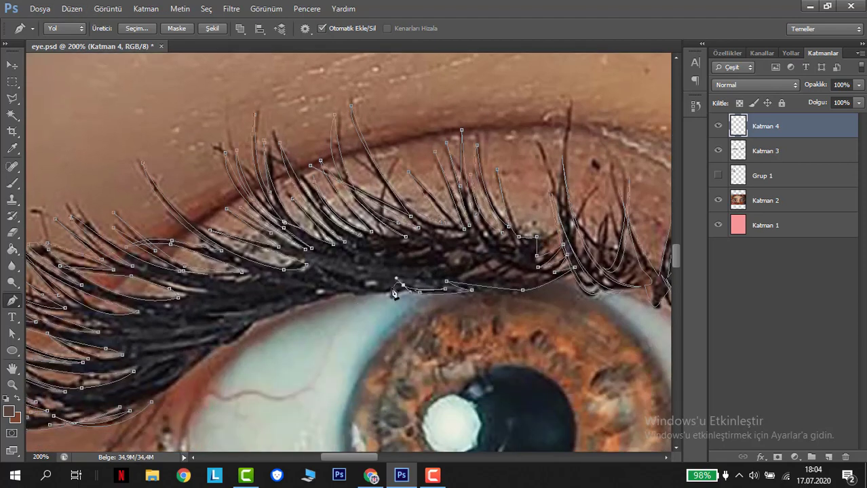
# Close the upper-lash path at the outer corner and fill its selection with dark brown on Katman 4.
pyautogui.click(339, 292)
pyautogui.moveTo(218, 346); pyautogui.dragTo(148, 407)
pyautogui.hotkey('ctrl', '0')
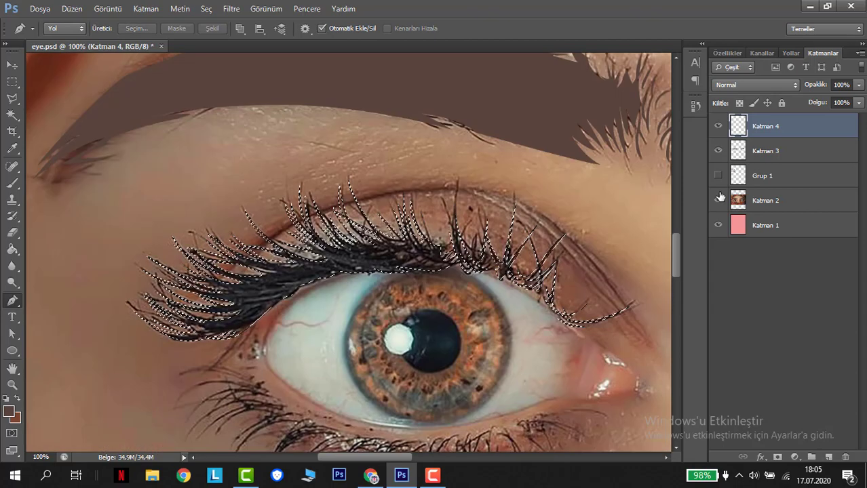
pyautogui.click(718, 200)
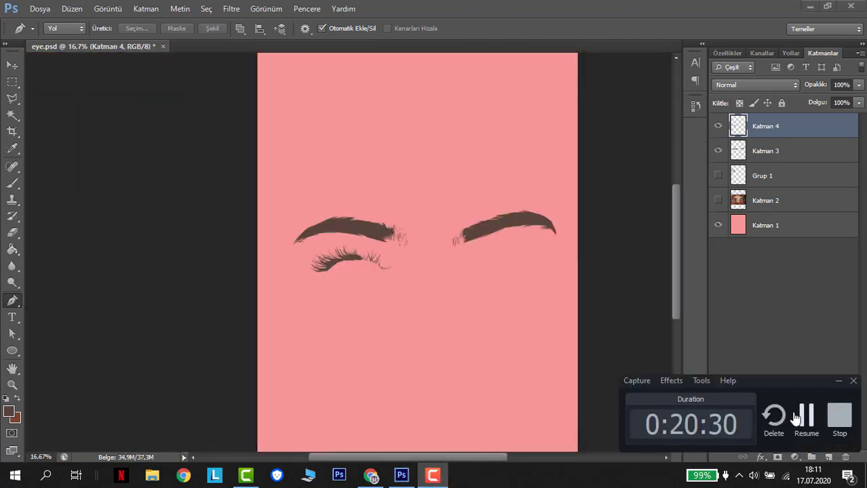
pyautogui.click(717, 200)
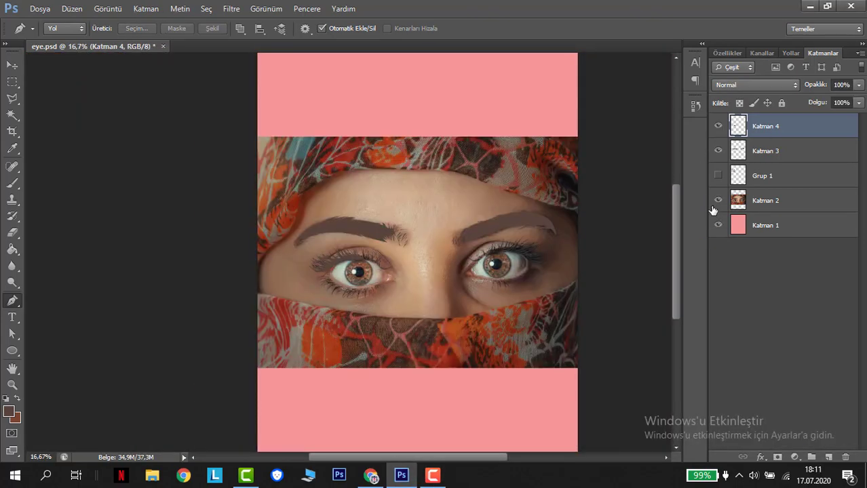
# Trace the first thin lower lashes at the left eye's outer corner with the Pen tool.
pyautogui.hotkey('ctrl', '1')
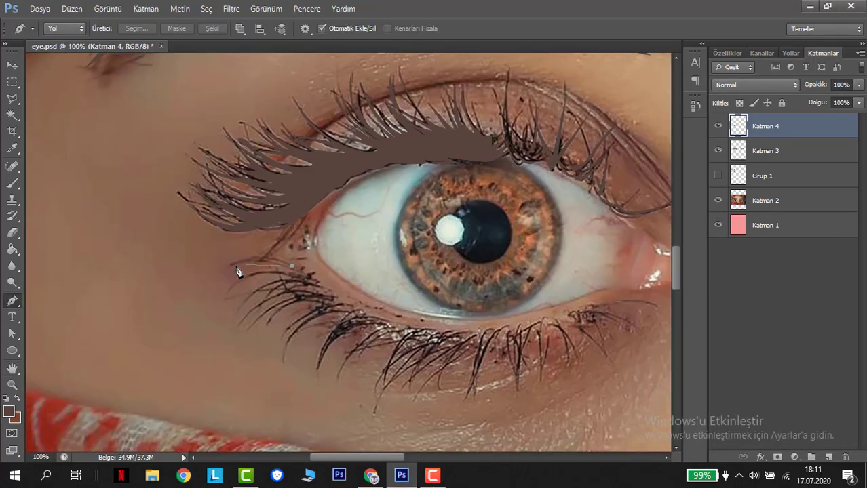
pyautogui.moveTo(230, 265); pyautogui.dragTo(256, 252)
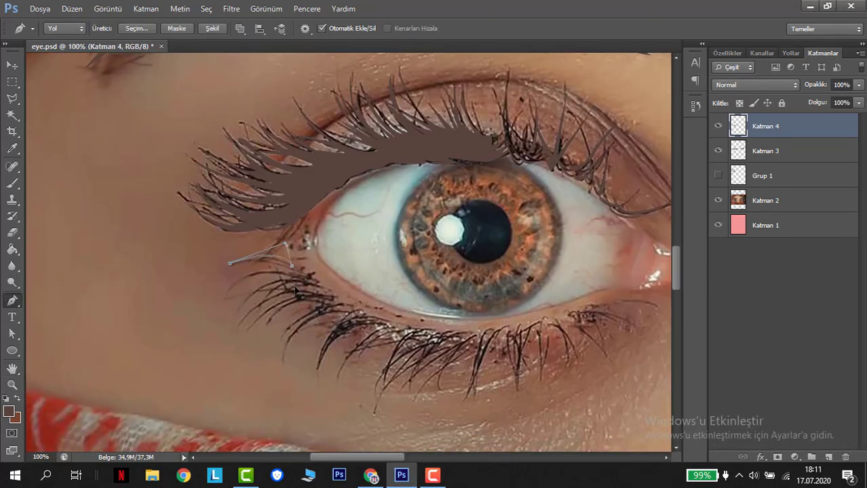
pyautogui.click(290, 266)
pyautogui.moveTo(225, 293); pyautogui.dragTo(204, 332)
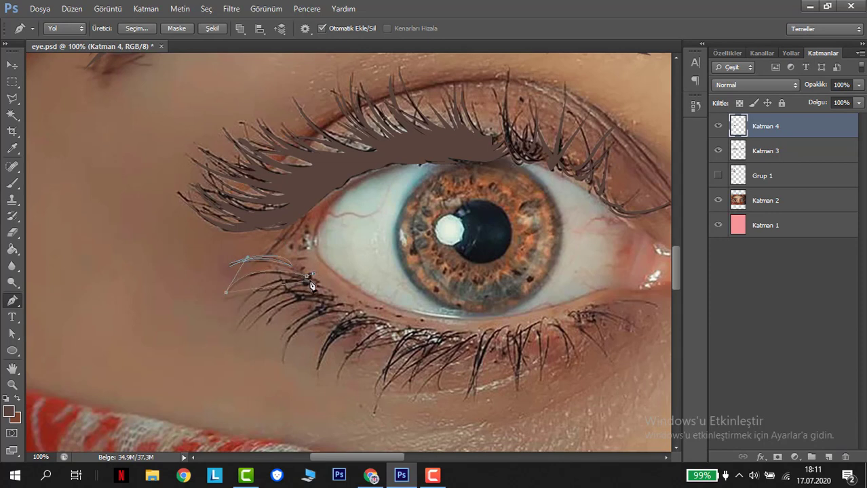
pyautogui.moveTo(312, 286); pyautogui.dragTo(247, 318)
pyautogui.moveTo(320, 292); pyautogui.dragTo(270, 331)
pyautogui.keyDown('alt'); pyautogui.click(269, 328); pyautogui.keyUp('alt')
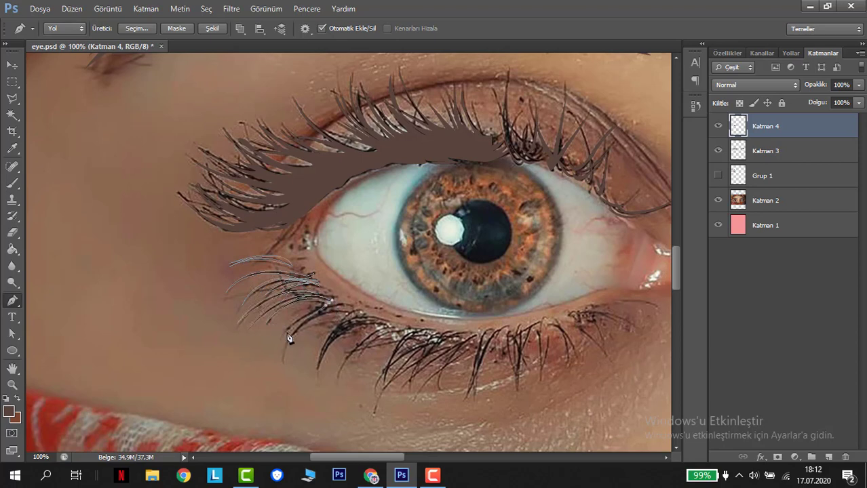
# Trace the next curved lower lashes, moving inward from the left eye's outer corner.
pyautogui.moveTo(348, 303); pyautogui.dragTo(349, 303)
pyautogui.hotkey('ctrl', '+')
pyautogui.hotkey('ctrl', '+')
pyautogui.scroll(-3, 319, 327)
pyautogui.click(332, 328)
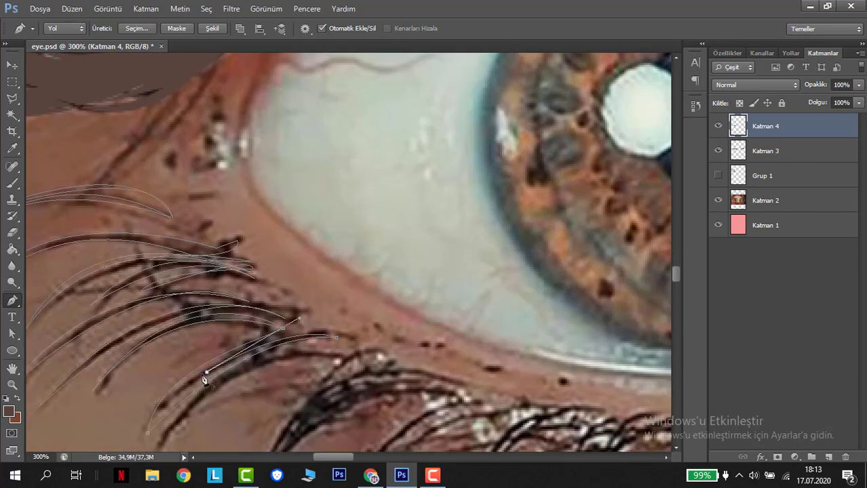
pyautogui.scroll(-2, 193, 383)
pyautogui.hotkey('ctrl', '-')
pyautogui.hotkey('ctrl', '-')
pyautogui.hotkey('ctrl', 'z')
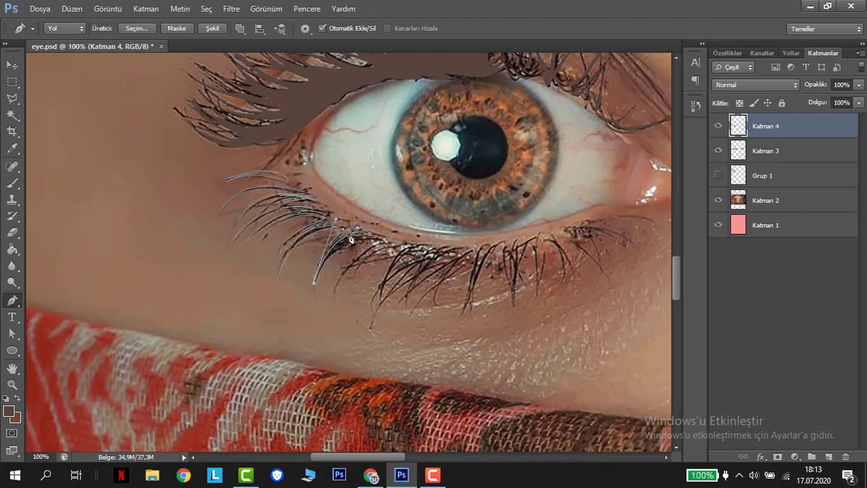
# Trace the lower lashes leading up to the iris and make the Grup 1 layer visible.
pyautogui.click(320, 273)
pyautogui.click(336, 292)
pyautogui.click(387, 245)
pyautogui.click(718, 201)
pyautogui.click(718, 175)
pyautogui.click(718, 200)
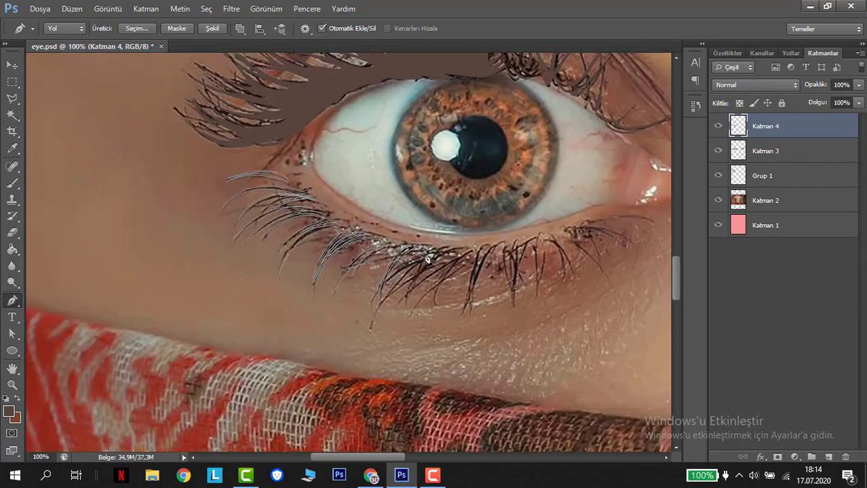
# Trace the dense lower lashes beneath the outer half of the left iris.
pyautogui.click(404, 293)
pyautogui.moveTo(429, 269); pyautogui.dragTo(397, 288)
pyautogui.moveTo(446, 262); pyautogui.dragTo(425, 279)
pyautogui.moveTo(452, 360); pyautogui.dragTo(453, 343)
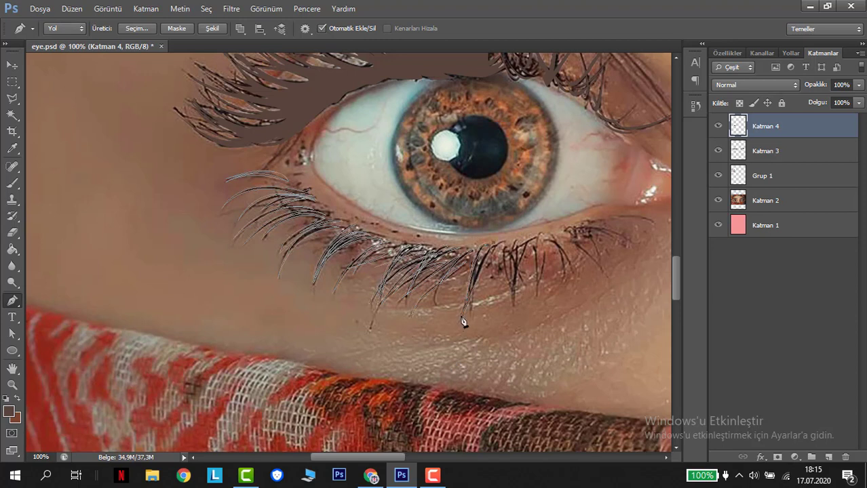
# Trace the remaining lower lashes from below the iris to the left eye's inner corner.
pyautogui.keyDown('alt'); pyautogui.click(464, 311); pyautogui.keyUp('alt')
pyautogui.moveTo(487, 245); pyautogui.dragTo(501, 236)
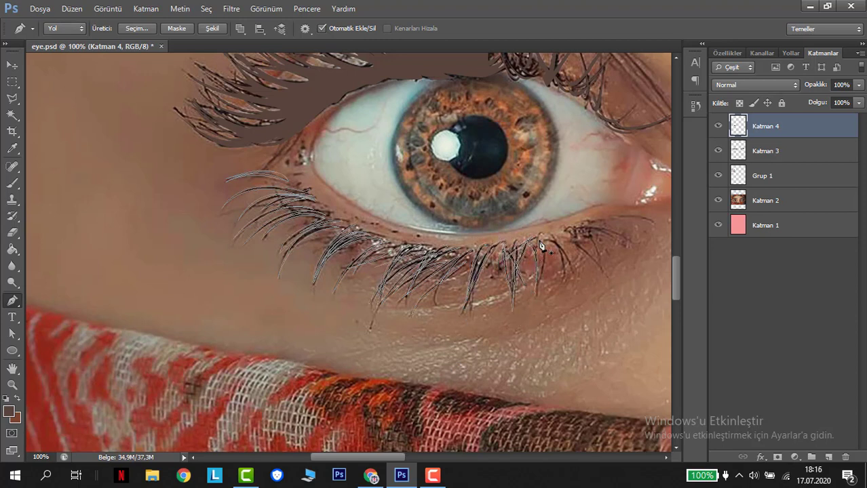
pyautogui.moveTo(621, 241); pyautogui.dragTo(629, 259)
pyautogui.click(575, 229)
pyautogui.moveTo(652, 220); pyautogui.dragTo(682, 234)
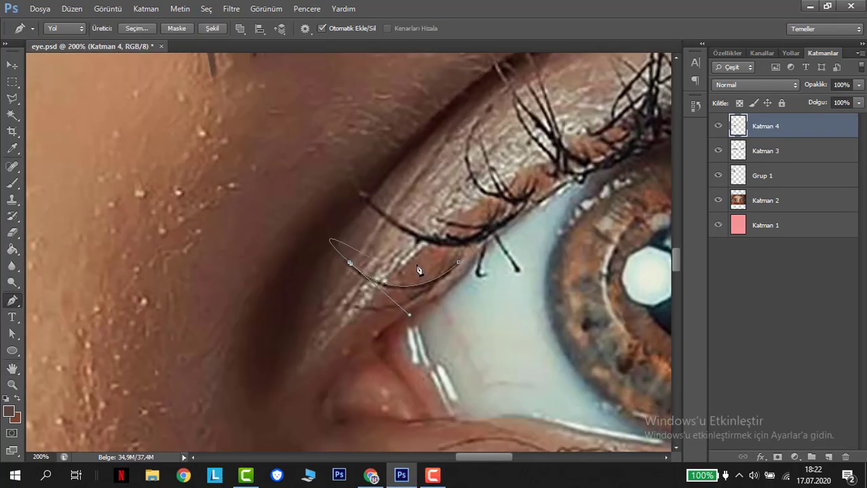
# Trace the lowest fine upper lashes beside the right eye's inner corner with the Pen tool.
pyautogui.moveTo(345, 309); pyautogui.dragTo(274, 301)
pyautogui.keyDown('alt'); pyautogui.click(346, 309); pyautogui.keyUp('alt')
pyautogui.click(434, 287)
pyautogui.click(393, 268)
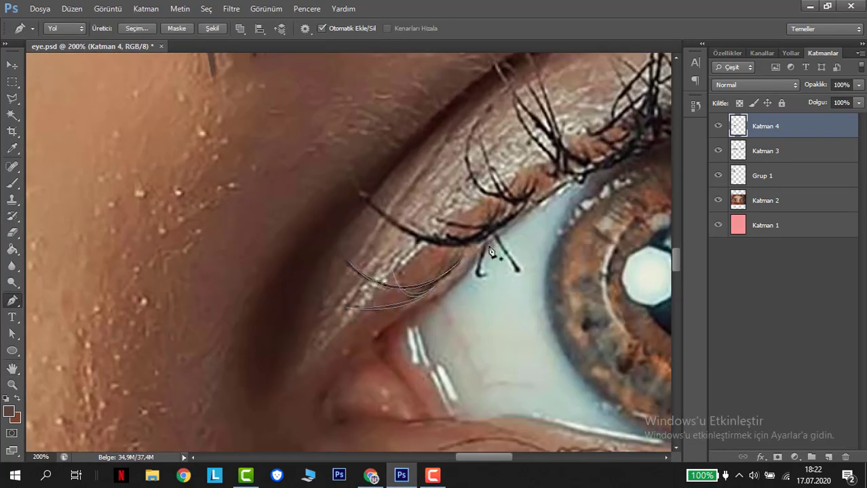
# Trace the long dark upper lash near the right eye's inner corner and the short lash directly above it.
pyautogui.click(518, 210)
pyautogui.moveTo(358, 197); pyautogui.dragTo(253, 86)
pyautogui.keyDown('alt'); pyautogui.click(358, 196); pyautogui.keyUp('alt')
pyautogui.click(518, 211)
pyautogui.click(517, 201)
pyautogui.moveTo(438, 219); pyautogui.dragTo(368, 191)
pyautogui.keyDown('alt'); pyautogui.click(438, 218); pyautogui.keyUp('alt')
pyautogui.click(516, 201)
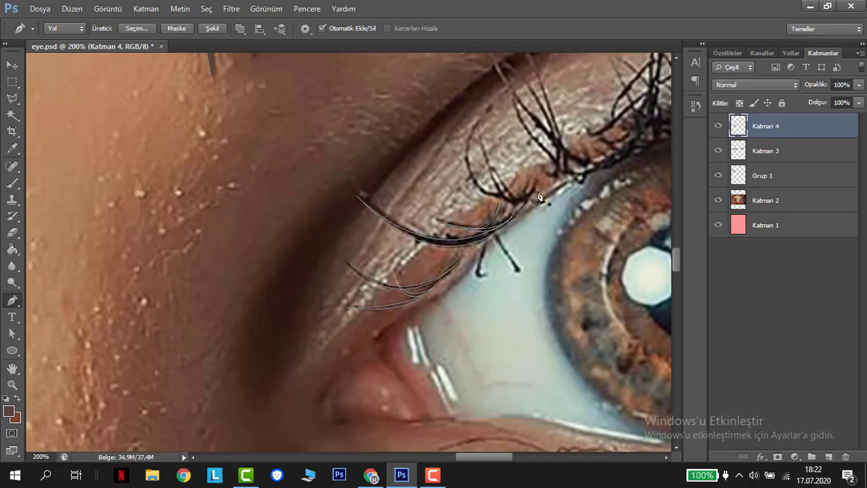
# Trace the curled lashes and the adjoining pointed lash cluster on the inner part of the right upper lid.
pyautogui.click(536, 185)
pyautogui.moveTo(501, 196); pyautogui.dragTo(485, 185)
pyautogui.moveTo(477, 122); pyautogui.dragTo(502, 69)
pyautogui.keyDown('alt'); pyautogui.click(477, 123); pyautogui.keyUp('alt')
pyautogui.moveTo(484, 191); pyautogui.dragTo(256, 306)
pyautogui.click(478, 136)
pyautogui.scroll(2, 516, 188)
pyautogui.click(260, 266)
pyautogui.click(275, 287)
pyautogui.scroll(-2, 275, 293)
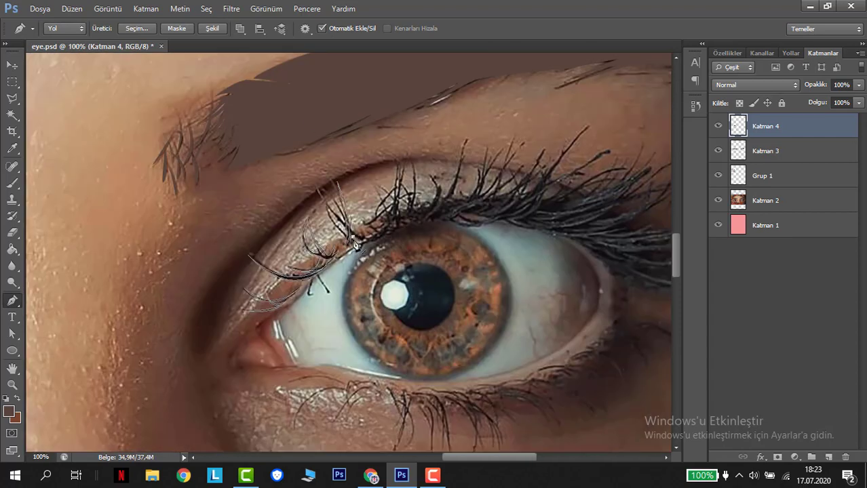
# Trace the curved upper lashes where the right eye's lash line meets the inner edge of the iris.
pyautogui.click(357, 237)
pyautogui.scroll(1, 364, 254)
pyautogui.scroll(-1, 363, 265)
pyautogui.moveTo(387, 202); pyautogui.dragTo(366, 146)
pyautogui.keyDown('alt'); pyautogui.click(387, 203); pyautogui.keyUp('alt')
pyautogui.moveTo(363, 249); pyautogui.dragTo(322, 252)
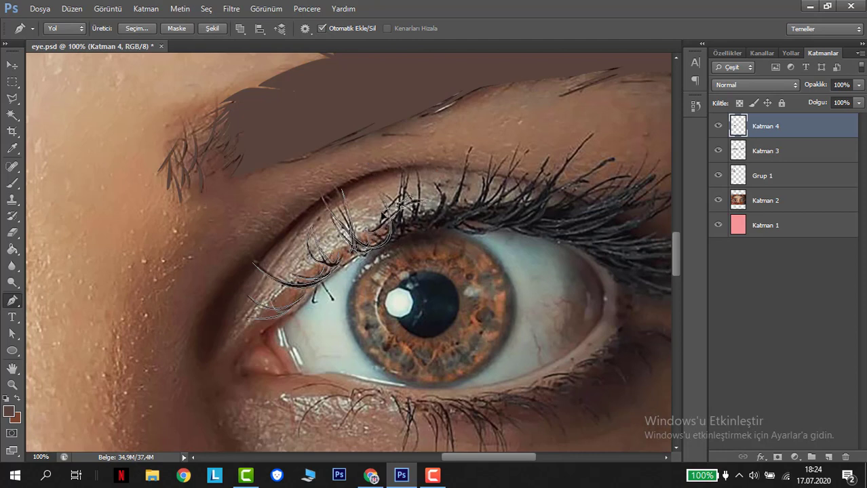
# Trace the tall upright upper lashes above the inner half of the right iris.
pyautogui.keyDown('alt'); pyautogui.click(382, 220); pyautogui.keyUp('alt')
pyautogui.moveTo(408, 176); pyautogui.dragTo(416, 105)
pyautogui.keyDown('alt'); pyautogui.click(408, 176); pyautogui.keyUp('alt')
pyautogui.click(382, 248)
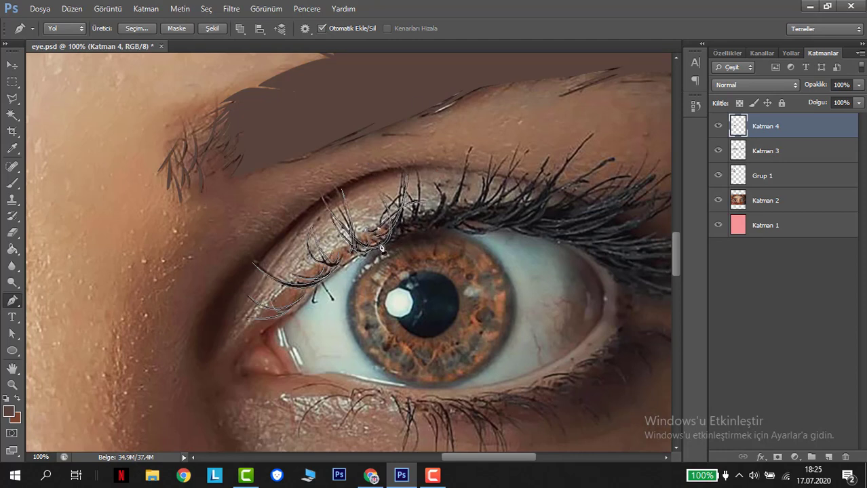
pyautogui.click(410, 225)
pyautogui.moveTo(419, 171); pyautogui.dragTo(423, 82)
pyautogui.keyDown('alt'); pyautogui.click(418, 172); pyautogui.keyUp('alt')
pyautogui.click(409, 224)
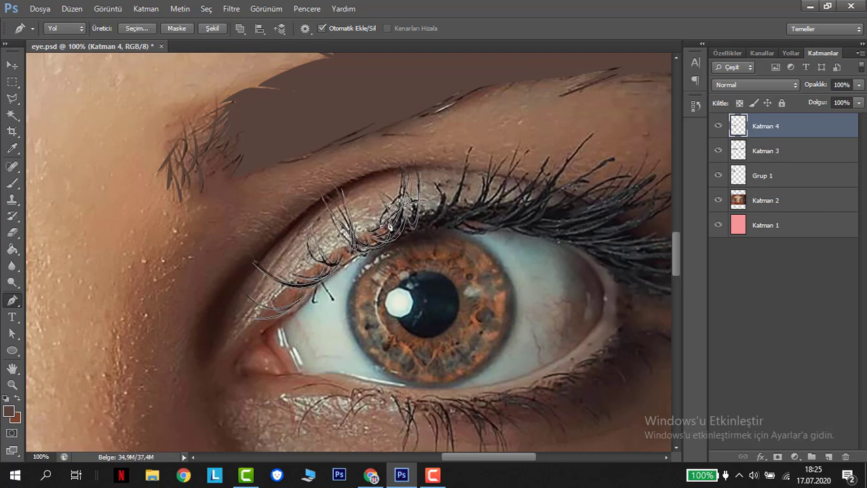
# Check the lash outlines without the photo layer and trace the short curved lash beside the upright ones.
pyautogui.click(718, 200)
pyautogui.click(718, 200)
pyautogui.click(419, 231)
pyautogui.moveTo(448, 194); pyautogui.dragTo(466, 147)
pyautogui.keyDown('alt'); pyautogui.click(448, 194); pyautogui.keyUp('alt')
pyautogui.click(419, 230)
# Trace the two curved upper lashes that sweep outward from the lash line above the right iris.
pyautogui.scroll(-2, 407, 239)
pyautogui.scroll(1, 403, 237)
pyautogui.scroll(2, 422, 238)
pyautogui.click(371, 222)
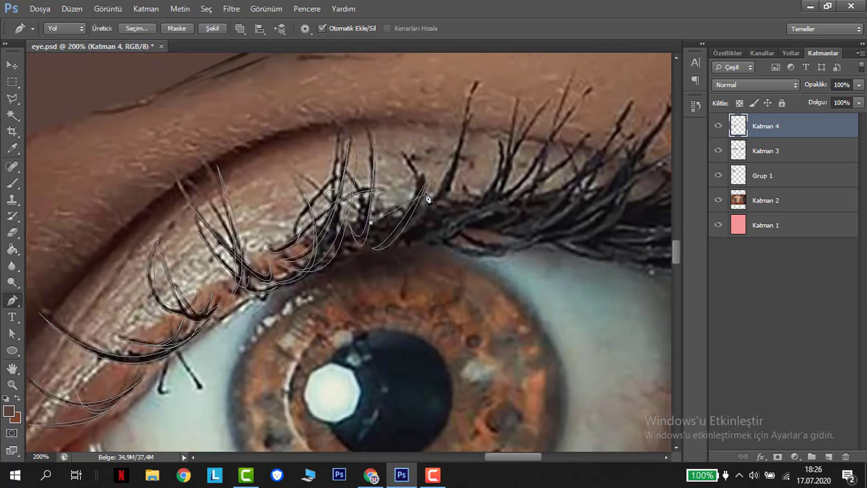
pyautogui.scroll(1, 454, 159)
pyautogui.moveTo(456, 169); pyautogui.dragTo(472, 101)
pyautogui.keyDown('alt'); pyautogui.click(456, 169); pyautogui.keyUp('alt')
pyautogui.click(371, 235)
pyautogui.click(388, 243)
pyautogui.moveTo(432, 240); pyautogui.dragTo(474, 216)
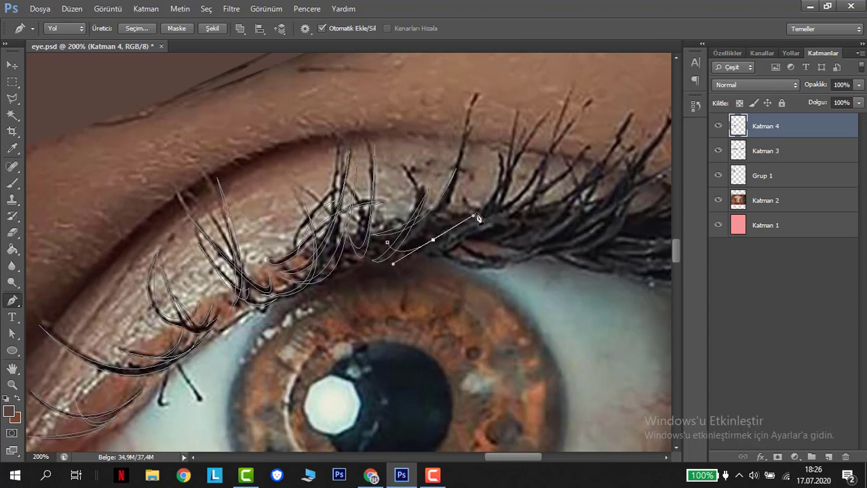
pyautogui.click(478, 210)
pyautogui.click(387, 243)
# Trace the short curved strand on the lash line and the tall upright lash above the right iris.
pyautogui.click(392, 240)
pyautogui.click(304, 185)
pyautogui.moveTo(391, 240); pyautogui.dragTo(440, 253)
pyautogui.click(416, 274)
pyautogui.click(422, 261)
pyautogui.moveTo(473, 140); pyautogui.dragTo(468, 108)
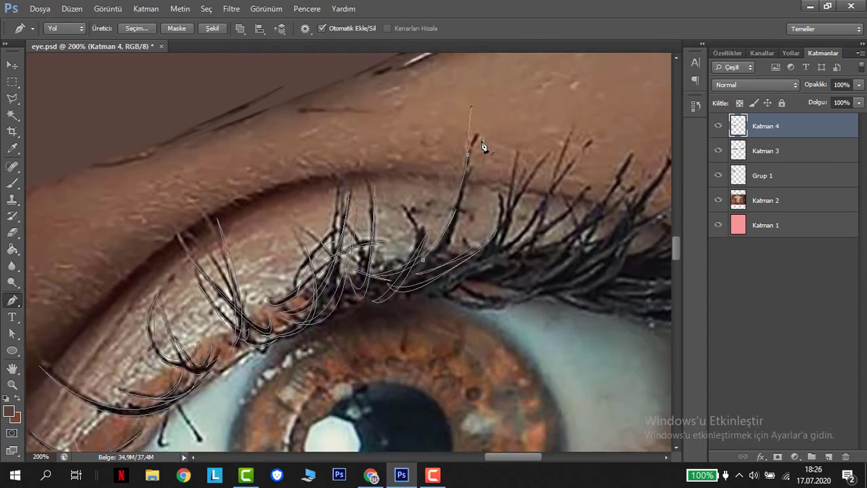
pyautogui.keyDown('alt'); pyautogui.click(474, 140); pyautogui.keyUp('alt')
pyautogui.click(422, 261)
# Trace the low curved lash along the lash line at the outer upper edge of the right iris.
pyautogui.click(430, 299)
pyautogui.moveTo(500, 307); pyautogui.dragTo(397, 294)
pyautogui.moveTo(411, 226); pyautogui.dragTo(427, 64)
pyautogui.moveTo(373, 293); pyautogui.dragTo(415, 177)
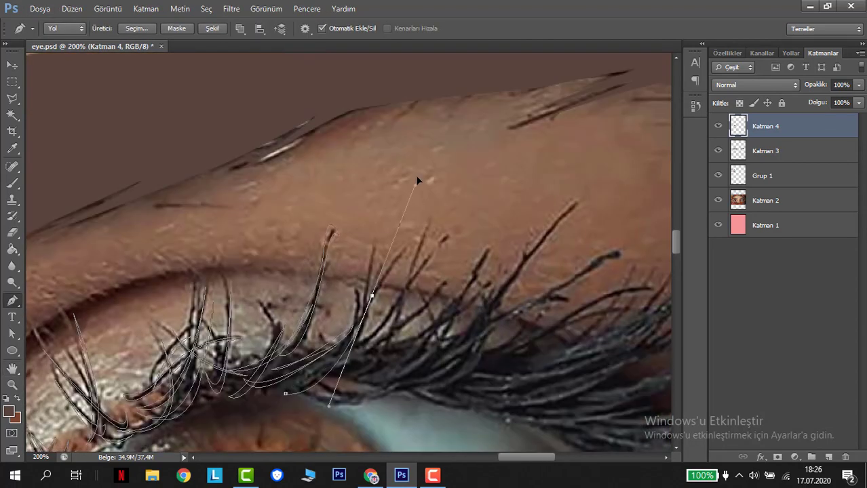
pyautogui.moveTo(406, 371); pyautogui.dragTo(433, 316)
pyautogui.keyDown('alt'); pyautogui.click(406, 371); pyautogui.keyUp('alt')
pyautogui.moveTo(284, 393); pyautogui.dragTo(211, 359)
# Trace the two long flat lashes that overlap along the lash line just outward of the right iris.
pyautogui.click(297, 390)
pyautogui.moveTo(395, 381); pyautogui.dragTo(430, 353)
pyautogui.keyDown('alt'); pyautogui.click(396, 381); pyautogui.keyUp('alt')
pyautogui.moveTo(297, 390); pyautogui.dragTo(243, 365)
pyautogui.click(314, 388)
pyautogui.moveTo(452, 367); pyautogui.dragTo(494, 337)
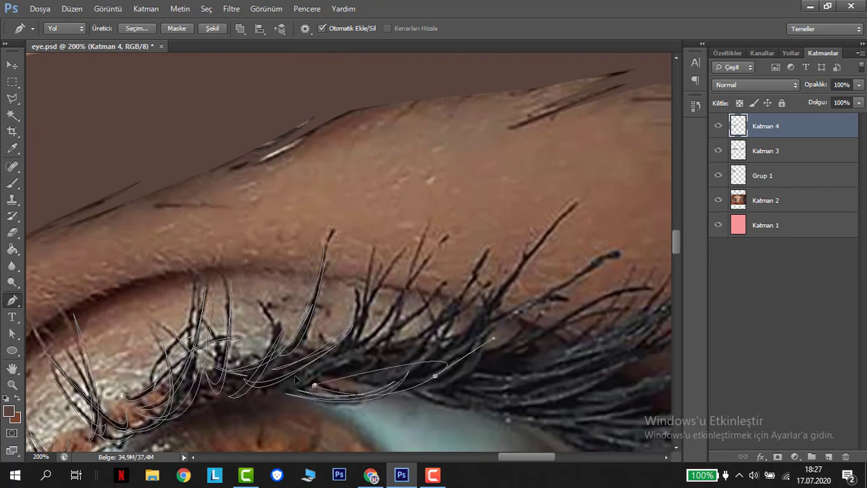
pyautogui.keyDown('alt'); pyautogui.click(452, 367); pyautogui.keyUp('alt')
pyautogui.click(315, 388)
# Start the outline of the dense upper lash cluster with its three thin upright tips beside the tall lash.
pyautogui.click(355, 326)
pyautogui.click(373, 253)
pyautogui.click(401, 249)
pyautogui.click(423, 237)
pyautogui.moveTo(359, 342); pyautogui.dragTo(413, 307)
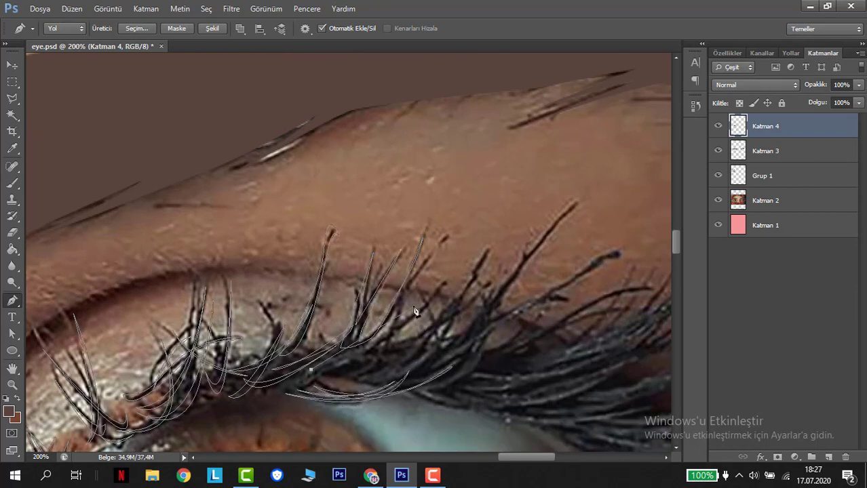
# Continue the cluster outline around the next pointed lashes outward and bring it back to its starting point.
pyautogui.click(378, 344)
pyautogui.click(441, 281)
pyautogui.click(389, 342)
pyautogui.click(486, 249)
pyautogui.click(415, 337)
pyautogui.click(424, 338)
pyautogui.click(450, 329)
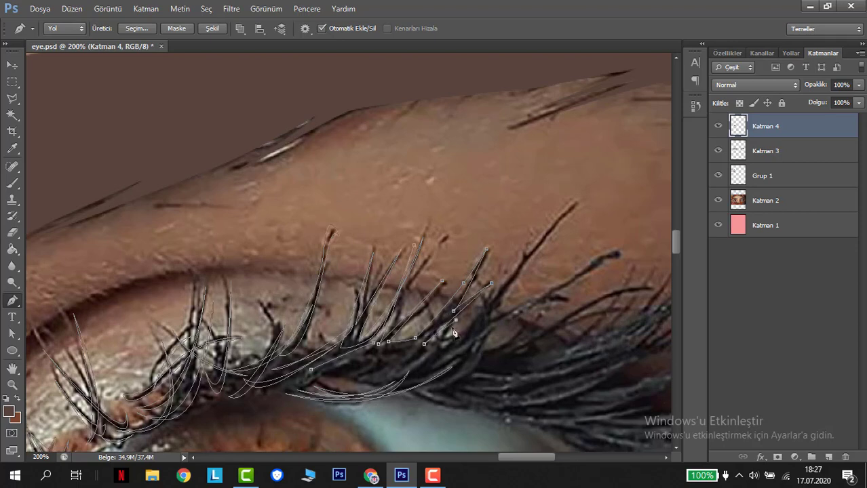
pyautogui.moveTo(310, 369); pyautogui.dragTo(296, 370)
# Outline the two longest slanted lashes on the outer half of the right upper lid, including the thick-tipped one.
pyautogui.click(450, 342)
pyautogui.click(574, 201)
pyautogui.click(489, 319)
pyautogui.click(618, 248)
pyautogui.moveTo(596, 266); pyautogui.dragTo(587, 274)
pyautogui.click(450, 343)
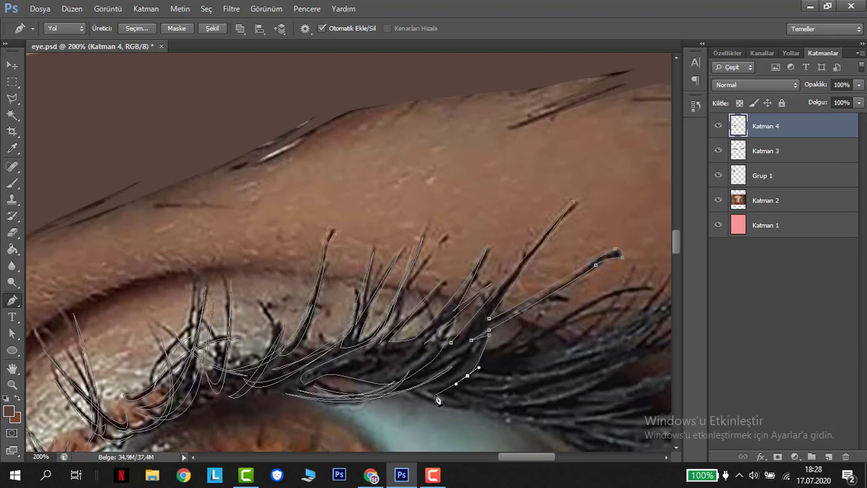
# Trace the underside of the dense lash mass along the upper lid edge toward the right eye's outer corner.
pyautogui.moveTo(418, 403); pyautogui.dragTo(288, 320)
pyautogui.click(320, 321)
pyautogui.click(356, 324)
pyautogui.click(427, 353)
pyautogui.click(454, 372)
pyautogui.click(473, 394)
pyautogui.click(488, 412)
pyautogui.hotkey('ctrl', '-')
# Outline the lowest pointed upper lashes fanning out beyond the right eye's outer corner.
pyautogui.click(510, 354)
pyautogui.click(555, 353)
pyautogui.moveTo(468, 341); pyautogui.dragTo(409, 303)
pyautogui.click(553, 346)
pyautogui.moveTo(511, 330); pyautogui.dragTo(540, 323)
pyautogui.moveTo(439, 314); pyautogui.dragTo(427, 299)
pyautogui.moveTo(524, 302); pyautogui.dragTo(538, 263)
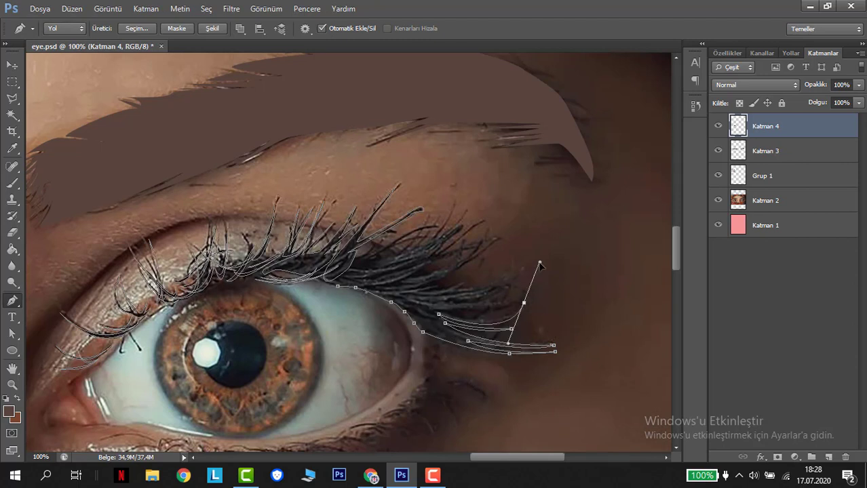
pyautogui.keyDown('alt'); pyautogui.click(525, 303); pyautogui.keyUp('alt')
# Continue the outline around the next curved lash tips above the lowest ones at the right eye's outer corner.
pyautogui.moveTo(447, 309); pyautogui.dragTo(399, 290)
pyautogui.keyDown('alt'); pyautogui.click(448, 309); pyautogui.keyUp('alt')
pyautogui.click(504, 308)
pyautogui.click(462, 303)
pyautogui.moveTo(536, 290); pyautogui.dragTo(536, 254)
pyautogui.keyDown('alt'); pyautogui.click(525, 295); pyautogui.keyUp('alt')
pyautogui.click(466, 298)
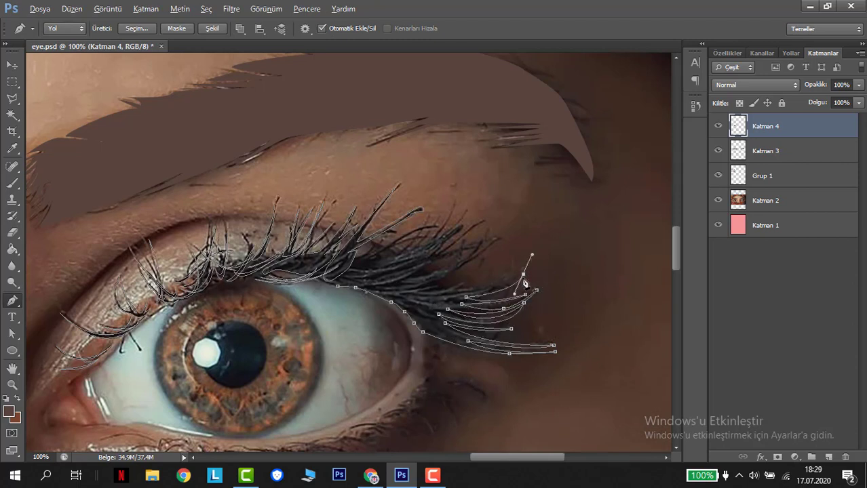
pyautogui.keyDown('alt'); pyautogui.click(522, 275); pyautogui.keyUp('alt')
# Outline the uppermost curved lash of the outer-corner fan and return to the base of the lash mass.
pyautogui.moveTo(456, 290); pyautogui.dragTo(417, 280)
pyautogui.keyDown('alt'); pyautogui.click(457, 291); pyautogui.keyUp('alt')
pyautogui.moveTo(513, 273); pyautogui.dragTo(540, 248)
pyautogui.moveTo(439, 290); pyautogui.dragTo(400, 281)
pyautogui.click(475, 262)
# Outline the slanted pointed lashes along the upper edge of the right eye's outer lash mass.
pyautogui.click(422, 277)
pyautogui.click(485, 240)
pyautogui.click(429, 262)
pyautogui.click(482, 237)
pyautogui.click(431, 255)
pyautogui.click(437, 249)
pyautogui.moveTo(456, 205); pyautogui.dragTo(461, 174)
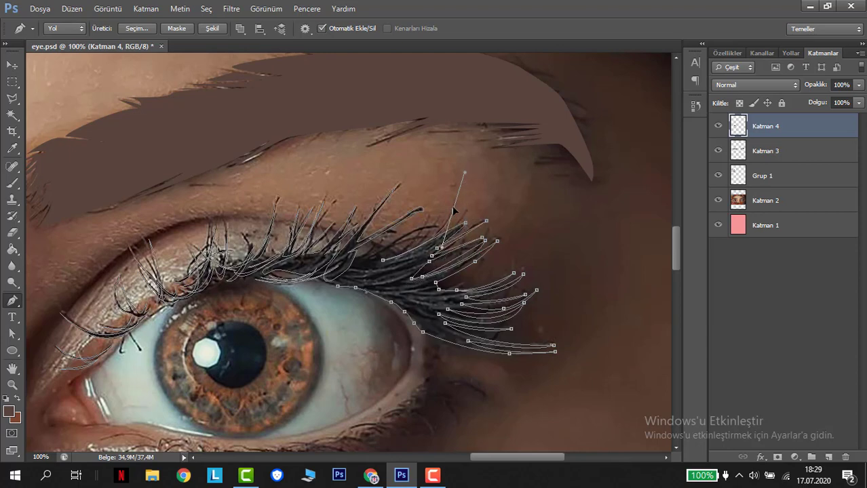
# Outline the remaining short lash tips back toward the two longest lashes and close the lash mass path.
pyautogui.keyDown('alt'); pyautogui.click(412, 243); pyautogui.keyUp('alt')
pyautogui.moveTo(411, 243); pyautogui.dragTo(355, 269)
pyautogui.click(441, 216)
pyautogui.click(408, 233)
pyautogui.click(456, 219)
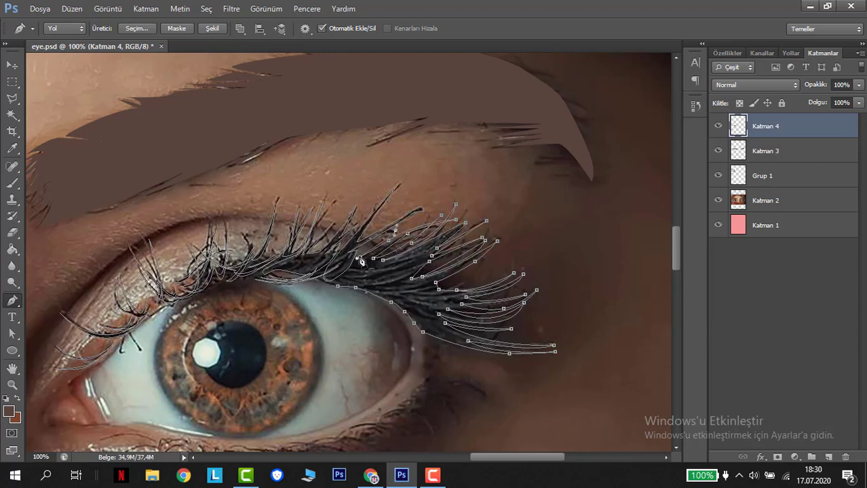
pyautogui.click(338, 286)
# Convert the upper lash paths to a selection, hide photo layer Katman 2, fill with the dark brown foreground colour and deselect.
pyautogui.hotkey('ctrl', 'Return')
pyautogui.click(717, 205)
pyautogui.hotkey('ctrl', '-')
pyautogui.hotkey('ctrl', '-')
pyautogui.hotkey('ctrl', '-')
pyautogui.hotkey('ctrl', '-')
pyautogui.hotkey('alt', 'BackSpace')
pyautogui.hotkey('ctrl', 'd')
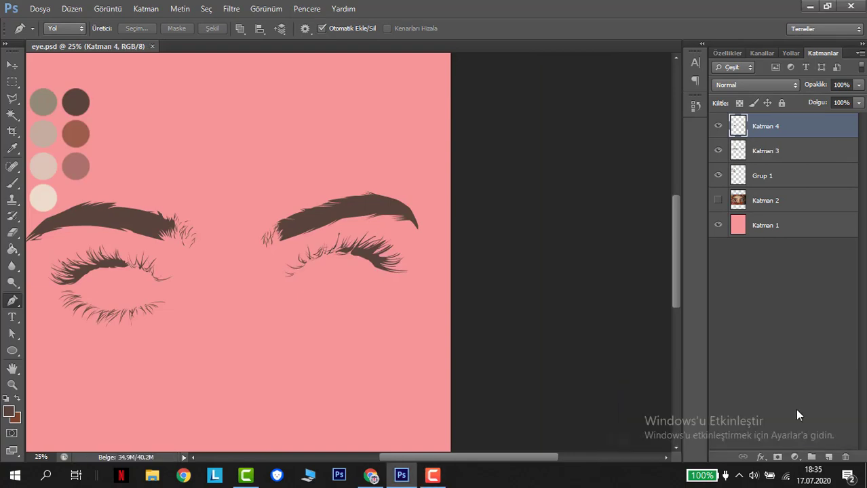
# Show photo layer Katman 2 again and begin tracing the innermost lower lash below the right eye's inner corner.
pyautogui.click(718, 200)
pyautogui.hotkey('ctrl', '+')
pyautogui.hotkey('ctrl', '+')
pyautogui.hotkey('ctrl', '+')
pyautogui.hotkey('ctrl', '+')
pyautogui.press('super')
pyautogui.press('super')
pyautogui.click(223, 312)
pyautogui.moveTo(157, 310); pyautogui.dragTo(124, 328)
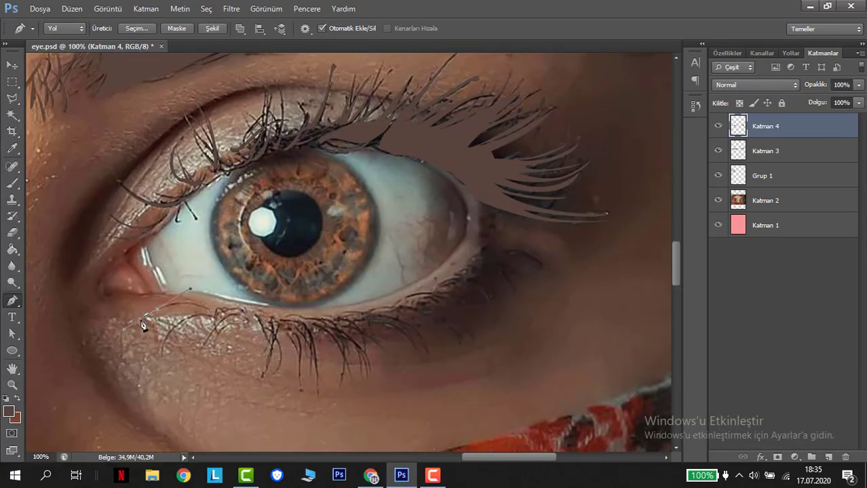
pyautogui.keyDown('alt'); pyautogui.click(157, 309); pyautogui.keyUp('alt')
# Trace the fine curved lower lashes below the inner part of the right eye, up to the first long drooping one.
pyautogui.moveTo(160, 356); pyautogui.dragTo(159, 378)
pyautogui.moveTo(215, 317); pyautogui.dragTo(218, 334)
pyautogui.click(244, 321)
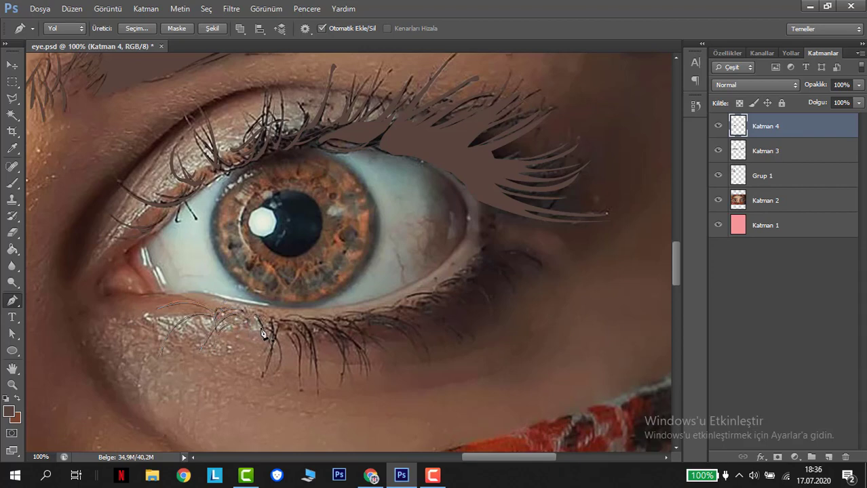
pyautogui.moveTo(264, 375); pyautogui.dragTo(247, 402)
pyautogui.click(277, 322)
# Trace the long downward lower lashes beneath the centre of the right iris.
pyautogui.moveTo(307, 336); pyautogui.dragTo(308, 357)
pyautogui.click(291, 329)
pyautogui.moveTo(301, 390); pyautogui.dragTo(314, 434)
pyautogui.click(290, 330)
pyautogui.click(302, 324)
pyautogui.moveTo(310, 373); pyautogui.dragTo(305, 409)
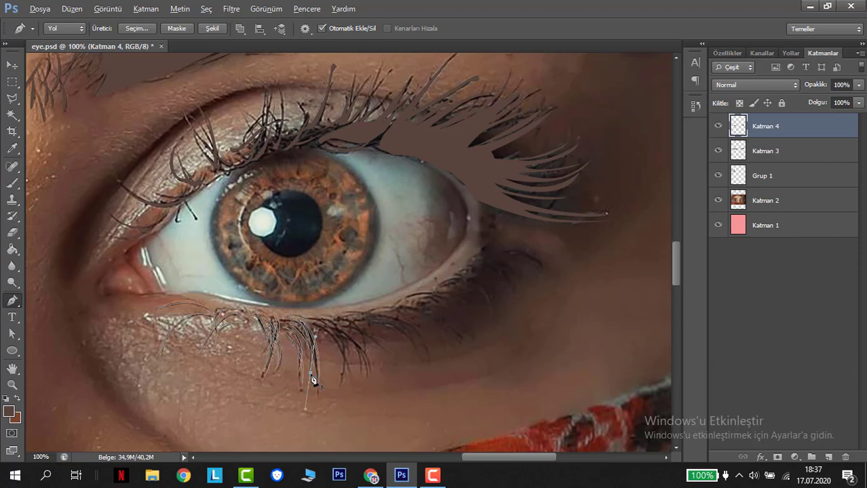
pyautogui.click(319, 326)
# Trace the outward-curving lower lashes beneath the outer half of the right iris.
pyautogui.moveTo(340, 342); pyautogui.dragTo(332, 438)
pyautogui.click(310, 323)
pyautogui.click(313, 324)
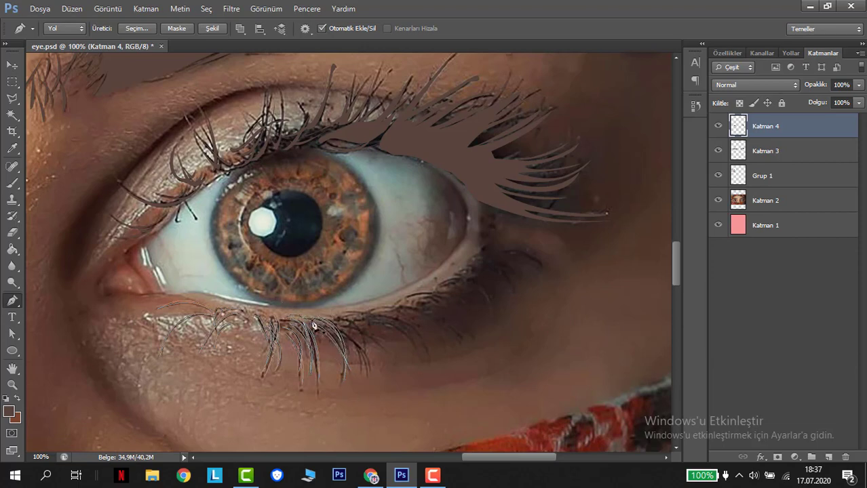
pyautogui.moveTo(367, 365); pyautogui.dragTo(360, 377)
pyautogui.click(321, 327)
pyautogui.moveTo(367, 347); pyautogui.dragTo(359, 366)
pyautogui.click(335, 323)
# Trace the long arched lower lashes just outward of the right iris.
pyautogui.moveTo(418, 354); pyautogui.dragTo(421, 361)
pyautogui.click(367, 320)
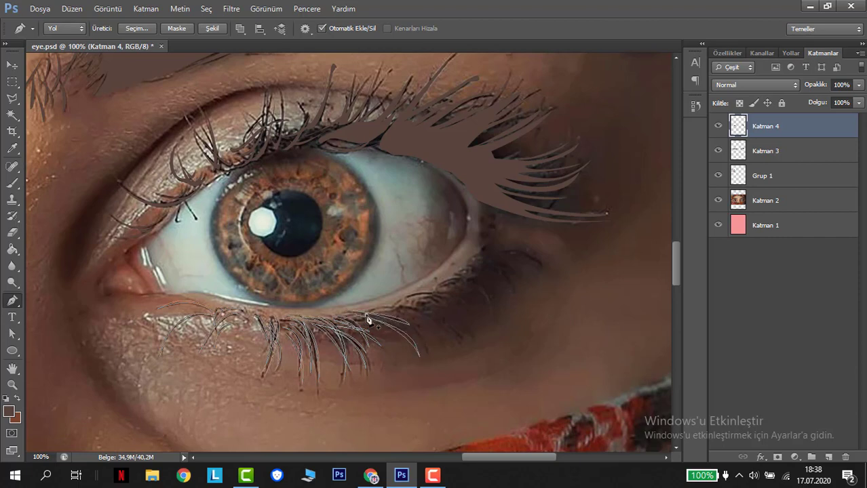
pyautogui.click(367, 311)
pyautogui.click(398, 298)
pyautogui.moveTo(423, 329)
pyautogui.mouseDown()
pyautogui.moveTo(430, 354)
pyautogui.moveTo(465, 343)
pyautogui.mouseUp()
pyautogui.click(385, 318)
pyautogui.click(405, 308)
# Trace the last arched lower lashes along the lid edge near the right eye's outer corner.
pyautogui.click(402, 300)
pyautogui.moveTo(457, 293)
pyautogui.mouseDown()
pyautogui.moveTo(471, 296)
pyautogui.moveTo(474, 353)
pyautogui.mouseUp()
pyautogui.click(403, 308)
pyautogui.click(411, 309)
pyautogui.click(431, 285)
pyautogui.moveTo(486, 291); pyautogui.dragTo(507, 348)
pyautogui.click(432, 285)
pyautogui.click(443, 280)
pyautogui.click(443, 280)
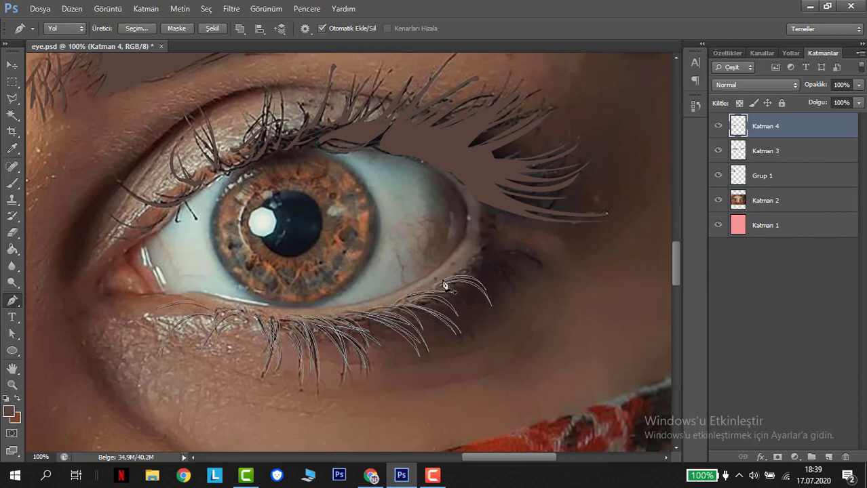
# Trace the remaining short lower lashes along the lid at the right eye's outer corner.
pyautogui.click(452, 274)
pyautogui.moveTo(504, 267); pyautogui.dragTo(526, 295)
pyautogui.click(452, 273)
pyautogui.click(466, 268)
pyautogui.click(466, 269)
pyautogui.click(469, 263)
pyautogui.click(476, 256)
# Fill the traced lower lashes with the dark brown foreground colour, deselect, and hide the Katman 2 photo layer.
pyautogui.hotkey('ctrl', 'Return')
pyautogui.click(718, 200)
pyautogui.hotkey('alt', 'Delete')
pyautogui.hotkey('ctrl', 'd')
pyautogui.hotkey('ctrl', '-')
pyautogui.hotkey('ctrl', '-')
pyautogui.hotkey('ctrl', '-')
pyautogui.hotkey('ctrl', '-')
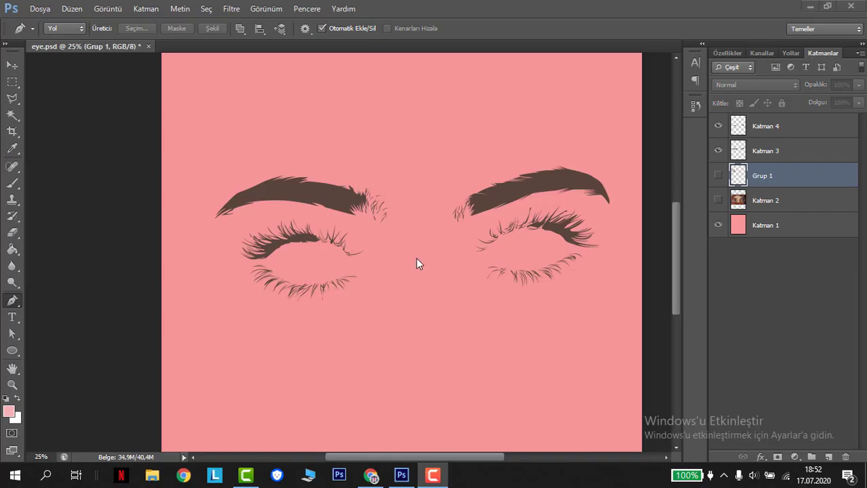
pyautogui.press('space')
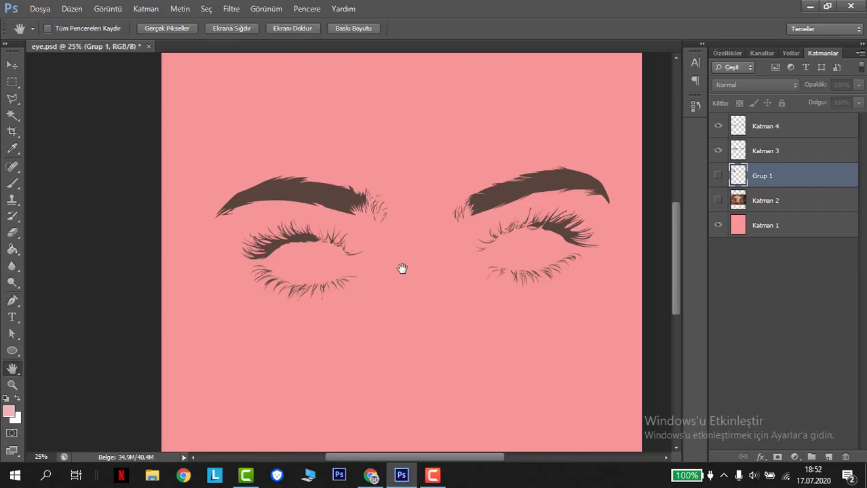
pyautogui.moveTo(402, 269); pyautogui.dragTo(458, 280)
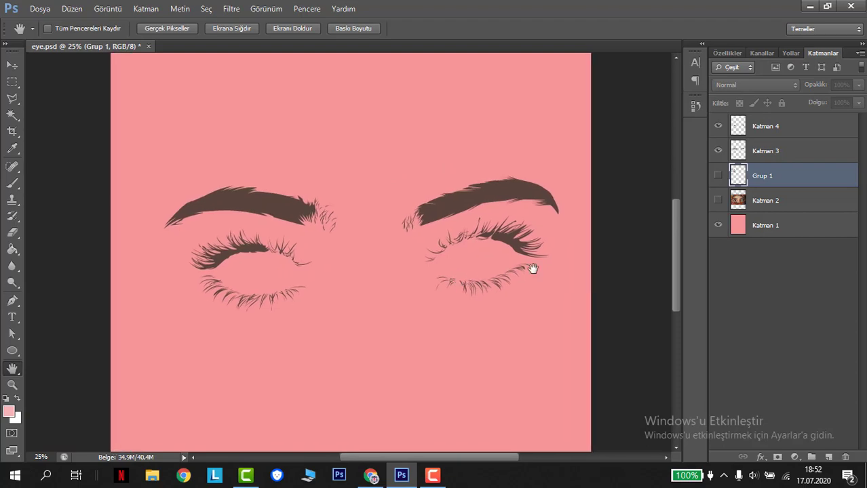
# Show the Katman 2 photo again and check the Katman 3 and Katman 4 artwork against it.
pyautogui.click(718, 201)
pyautogui.hotkey('ctrl', '+')
pyautogui.hotkey('ctrl', '+')
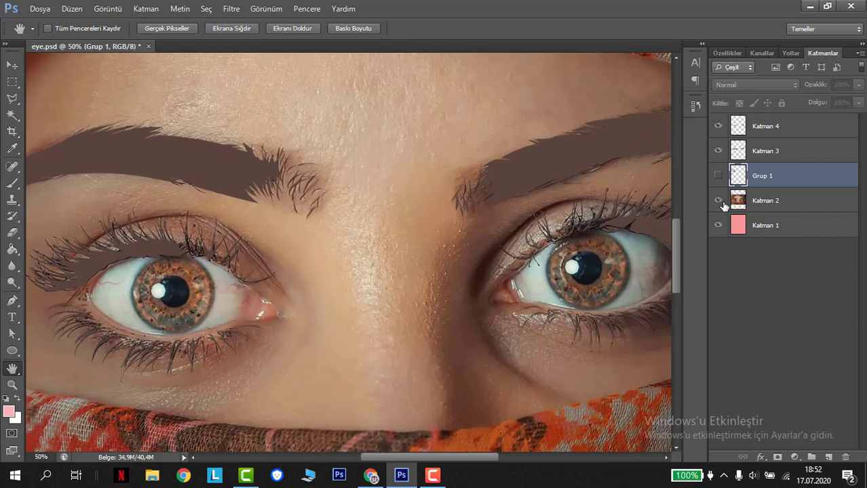
pyautogui.click(722, 155)
pyautogui.click(719, 128)
pyautogui.click(720, 129)
pyautogui.moveTo(269, 325); pyautogui.dragTo(369, 332)
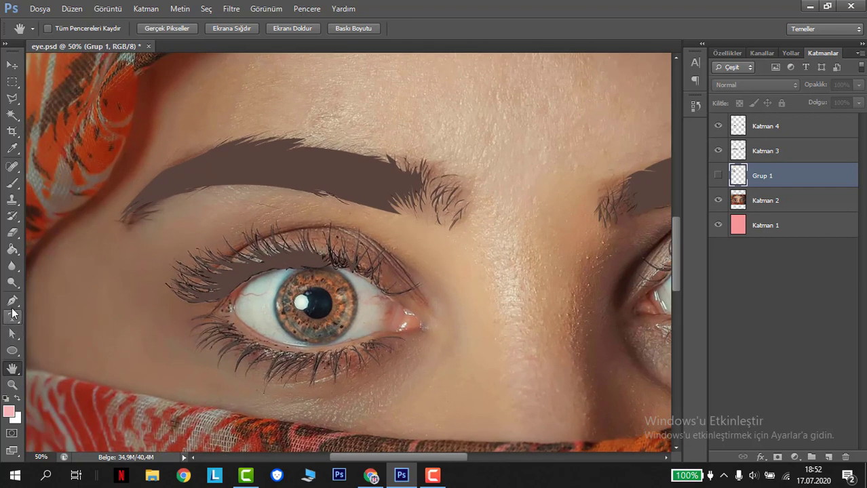
# With the Pen tool, trace the left eyeball's edge from the upper lid around the outer corner to the lower lid.
pyautogui.click(12, 301)
pyautogui.click(54, 299)
pyautogui.hotkey('ctrl', '+')
pyautogui.hotkey('ctrl', '+')
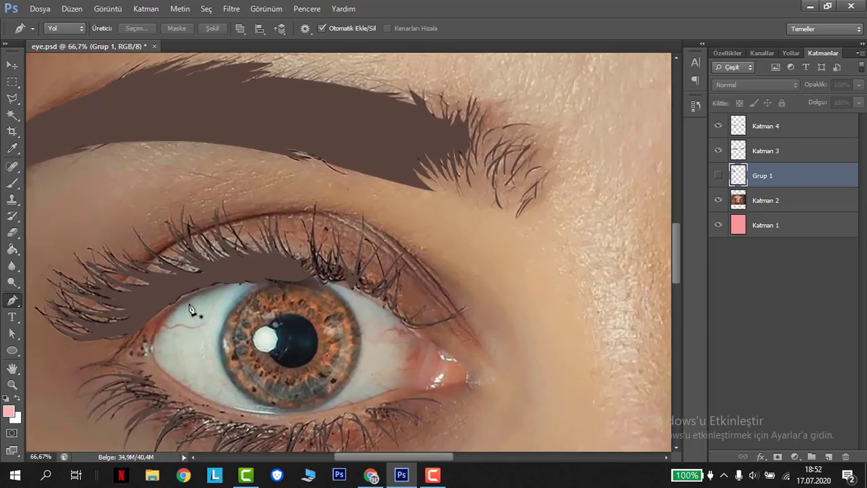
pyautogui.press('h')
pyautogui.moveTo(284, 304); pyautogui.dragTo(367, 264)
pyautogui.press('p')
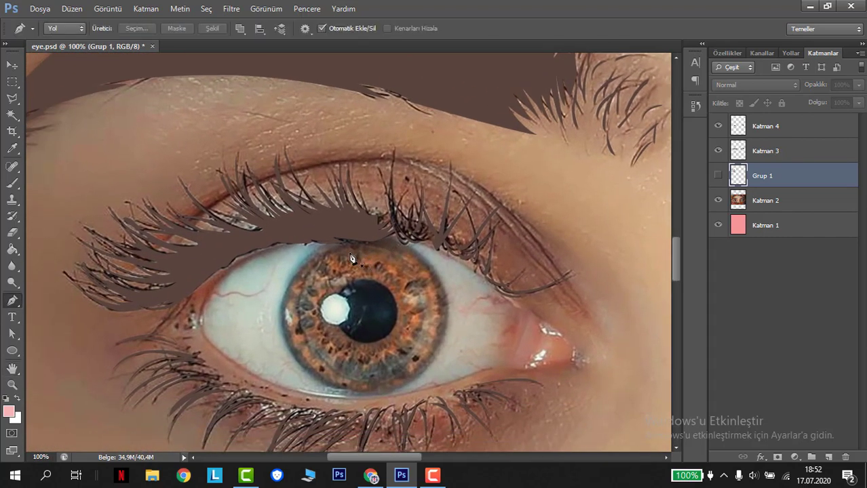
pyautogui.click(323, 241)
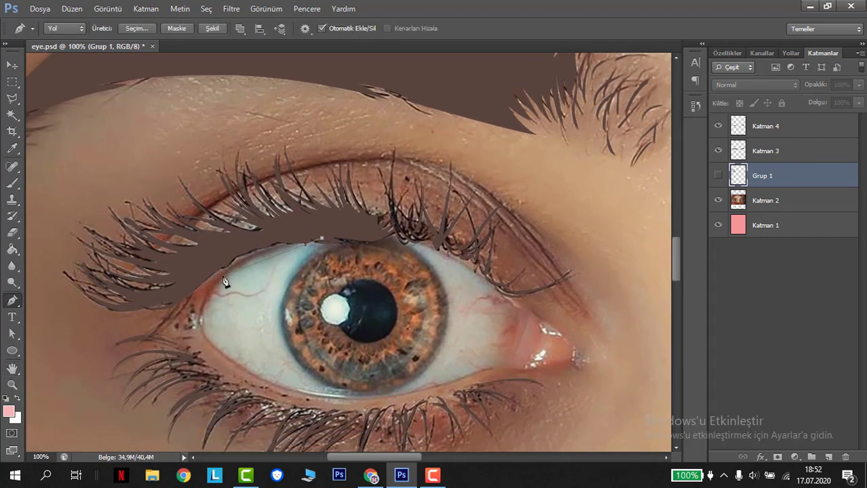
pyautogui.moveTo(197, 317); pyautogui.dragTo(175, 392)
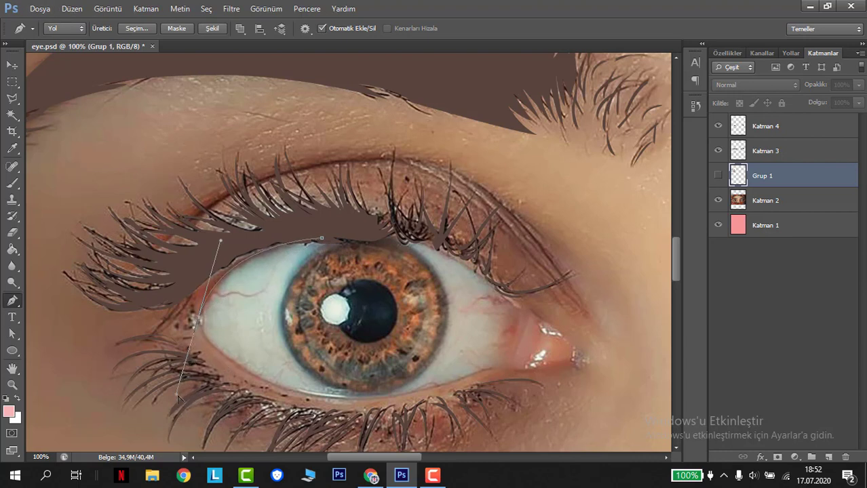
pyautogui.moveTo(178, 397); pyautogui.dragTo(196, 354)
pyautogui.click(332, 396)
pyautogui.moveTo(332, 396); pyautogui.dragTo(429, 406)
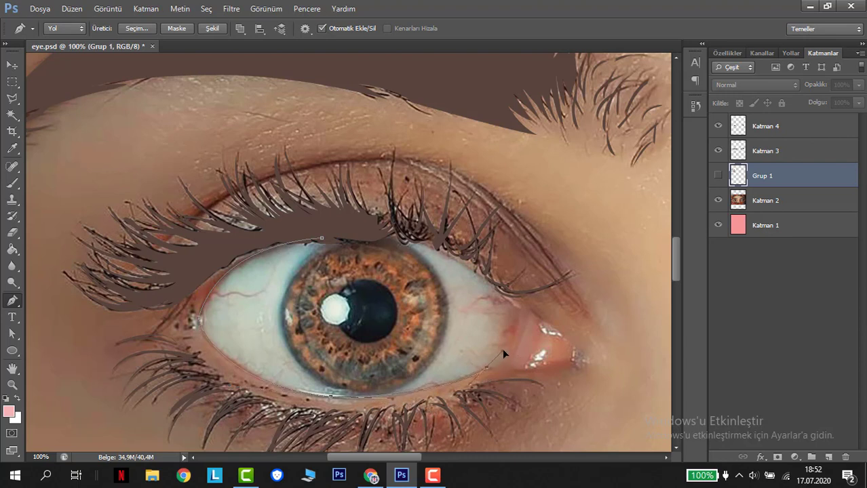
# Continue the left eye outline around the inner corner and back along the upper lid, closing the path.
pyautogui.moveTo(515, 345); pyautogui.dragTo(522, 348)
pyautogui.click(573, 362)
pyautogui.moveTo(582, 358); pyautogui.dragTo(590, 350)
pyautogui.moveTo(371, 236); pyautogui.dragTo(323, 237)
pyautogui.click(321, 240)
# Trace the right eyeball's edge from the upper lid around the outer corner and along the lower lid.
pyautogui.press('h')
pyautogui.moveTo(304, 351); pyautogui.dragTo(350, 340)
pyautogui.press('p')
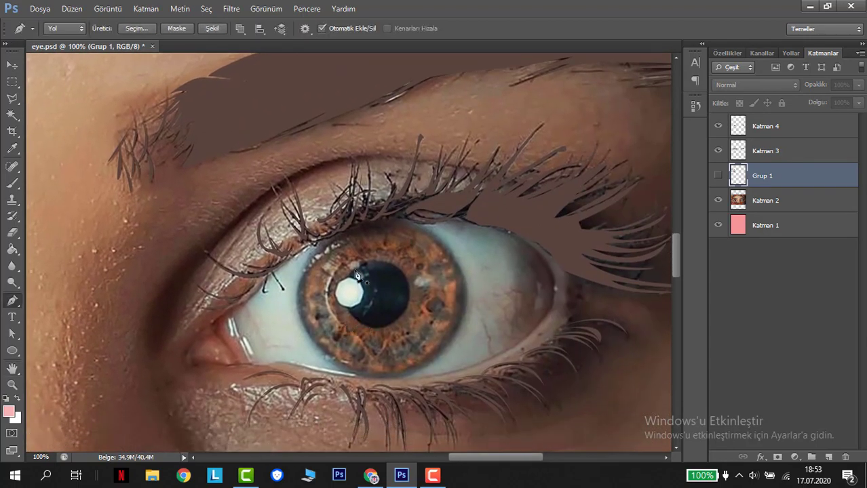
pyautogui.click(486, 222)
pyautogui.moveTo(552, 278); pyautogui.dragTo(560, 311)
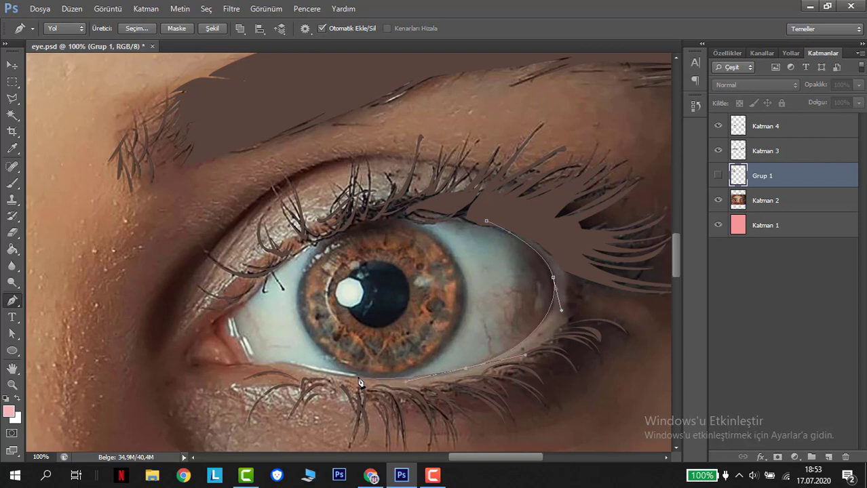
pyautogui.click(285, 365)
# Continue the right eye outline around the inner corner, undoing and redrawing misplaced anchors.
pyautogui.click(226, 338)
pyautogui.moveTo(238, 364); pyautogui.dragTo(236, 365)
pyautogui.hotkey('ctrl', 'z')
pyautogui.hotkey('ctrl', 'z')
pyautogui.moveTo(195, 339); pyautogui.dragTo(224, 314)
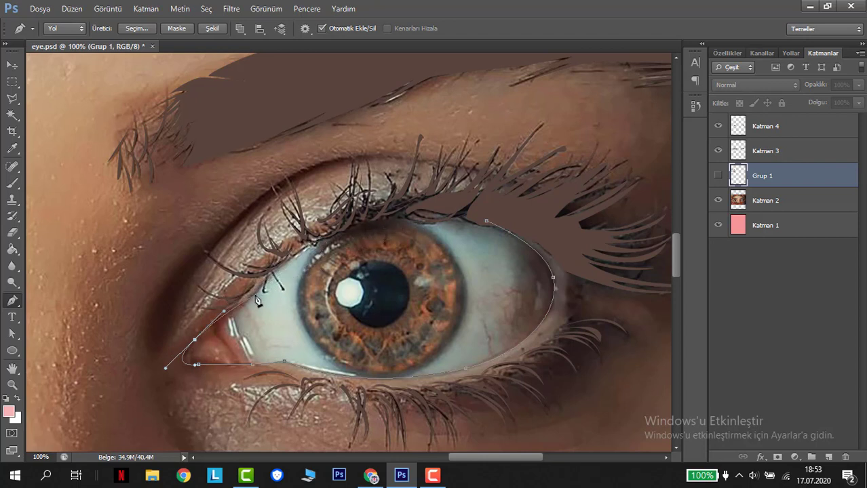
# Close the right eye outline along the upper lid and convert both eye outlines to a selection.
pyautogui.moveTo(255, 294); pyautogui.dragTo(263, 286)
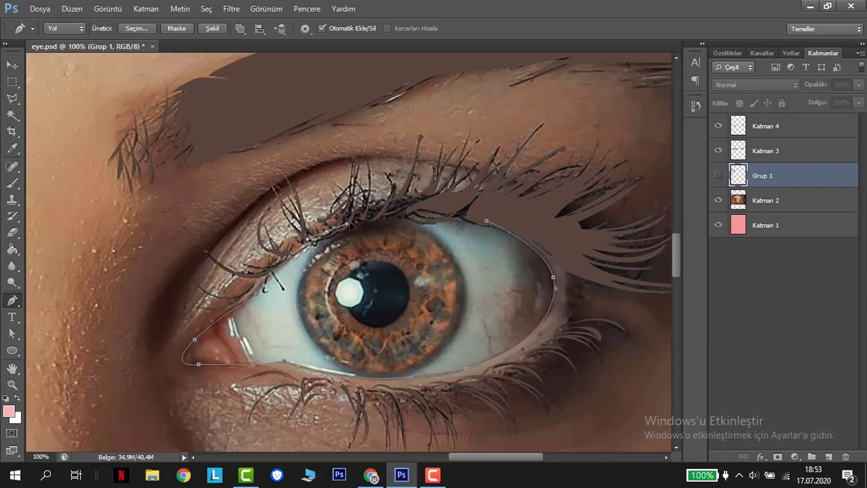
pyautogui.click(435, 205)
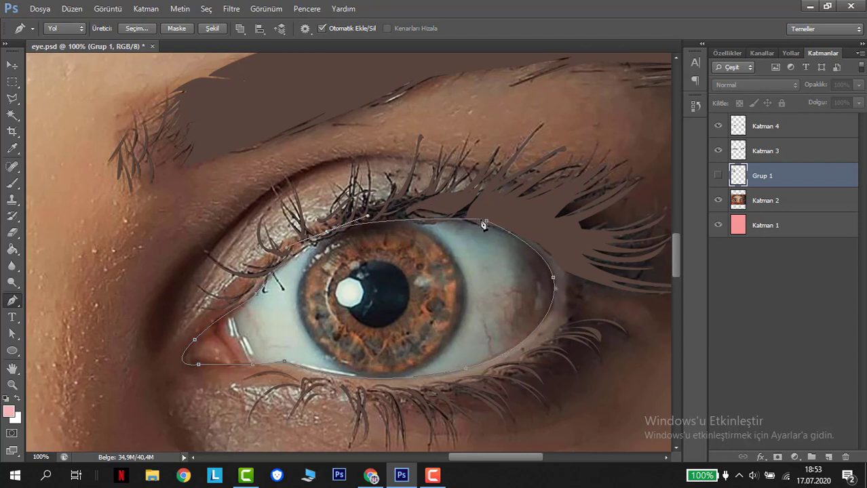
pyautogui.moveTo(486, 221); pyautogui.dragTo(546, 244)
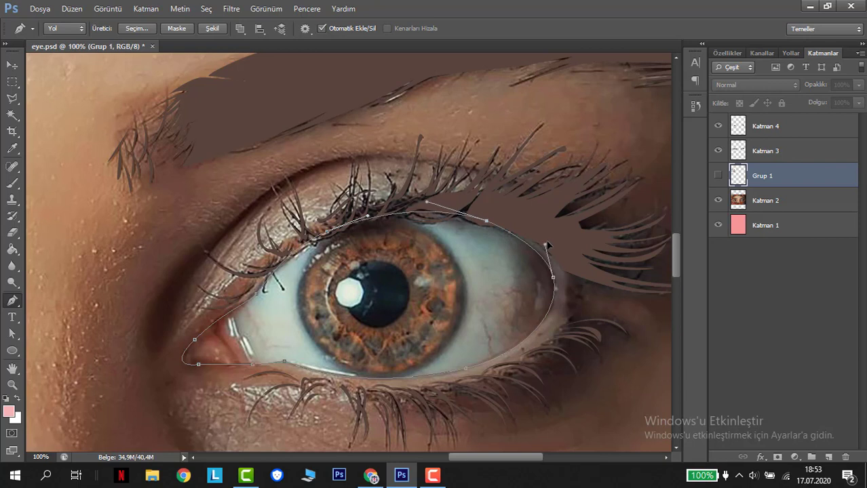
pyautogui.keyDown('ctrl'); pyautogui.click(549, 246); pyautogui.keyUp('ctrl')
pyautogui.hotkey('ctrl', 'Return')
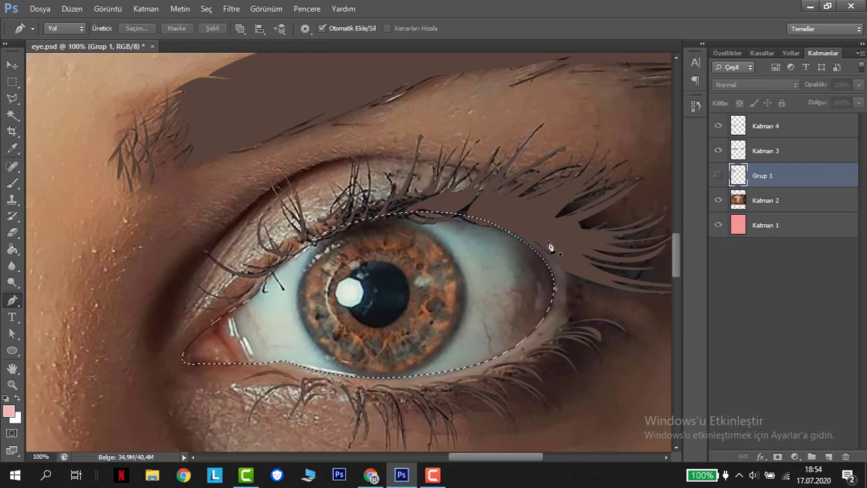
# Show Grup 1, hide the Katman 2 photo, fill both eye selections with white on Grup 1, and deselect.
pyautogui.click(718, 176)
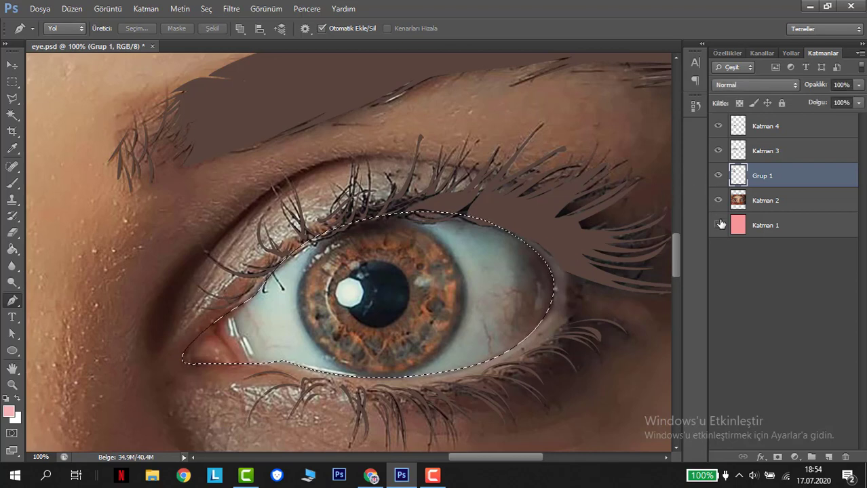
pyautogui.click(718, 202)
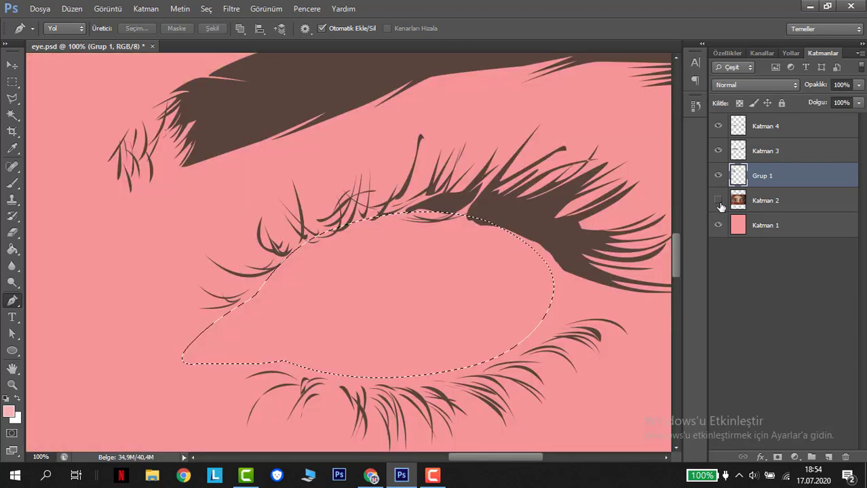
pyautogui.hotkey('ctrl', '-')
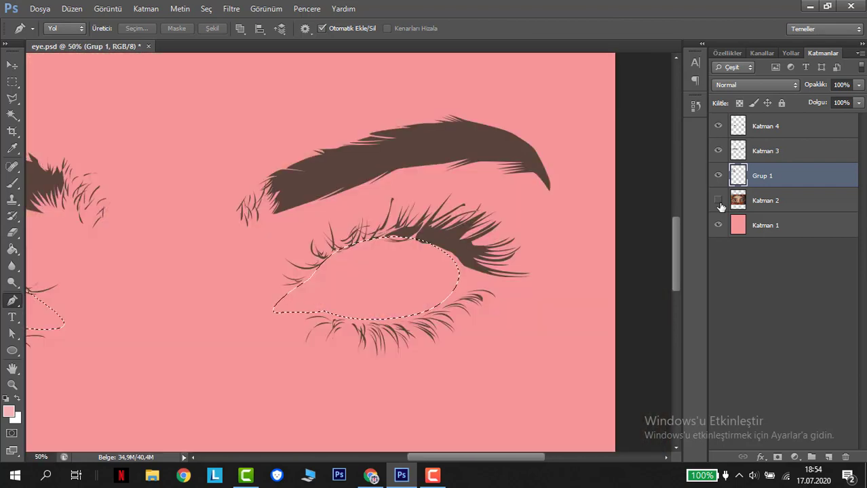
pyautogui.hotkey('ctrl', '-')
pyautogui.press('d')
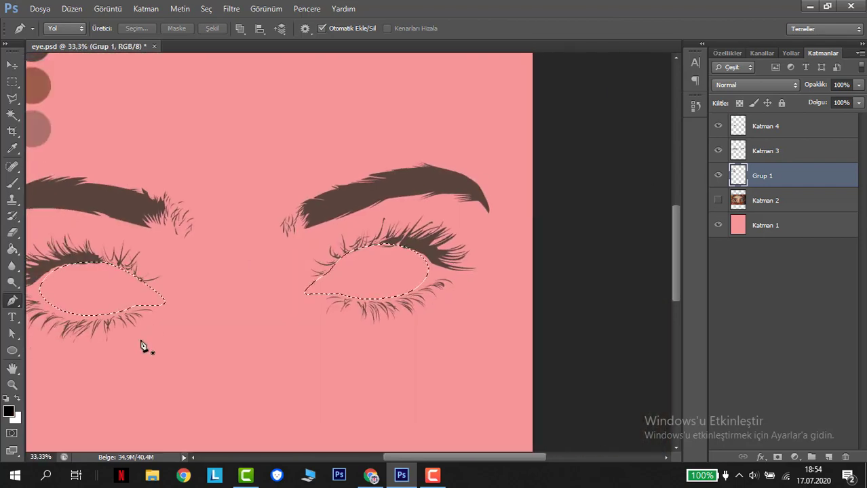
pyautogui.click(19, 399)
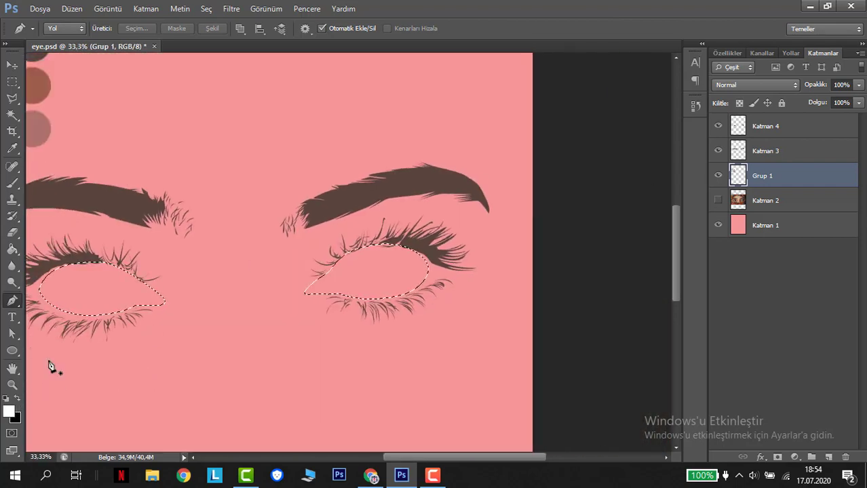
pyautogui.hotkey('alt', 'BackSpace')
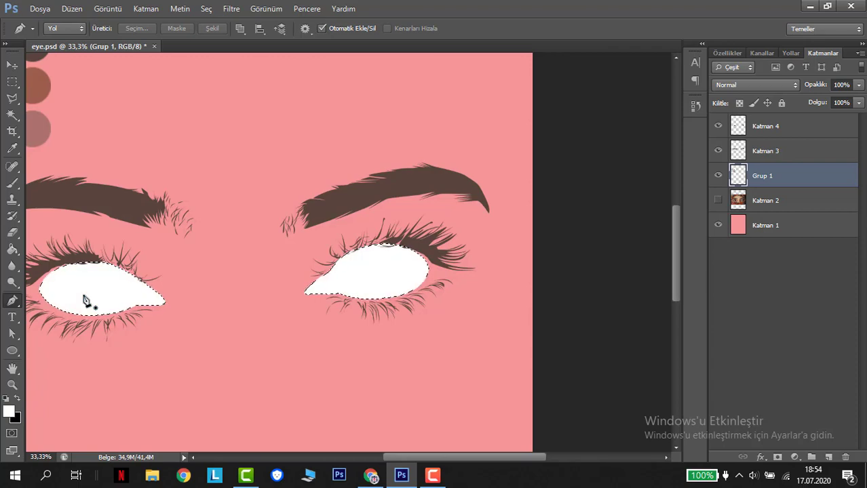
pyautogui.hotkey('ctrl', 'd')
pyautogui.hotkey('ctrl', '-')
pyautogui.hotkey('ctrl', '-')
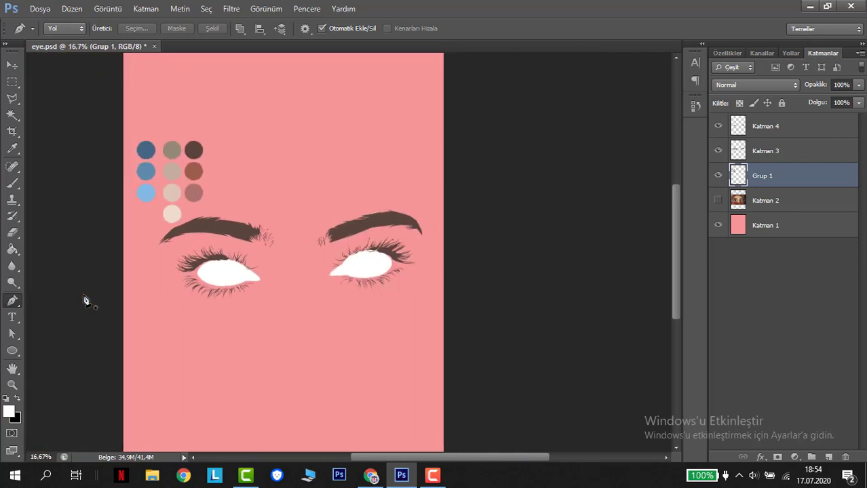
# Show the Katman 2 photo and trace the left eye's lid rim outside the white, from the outer corner along the lower lid.
pyautogui.hotkey('ctrl', '1')
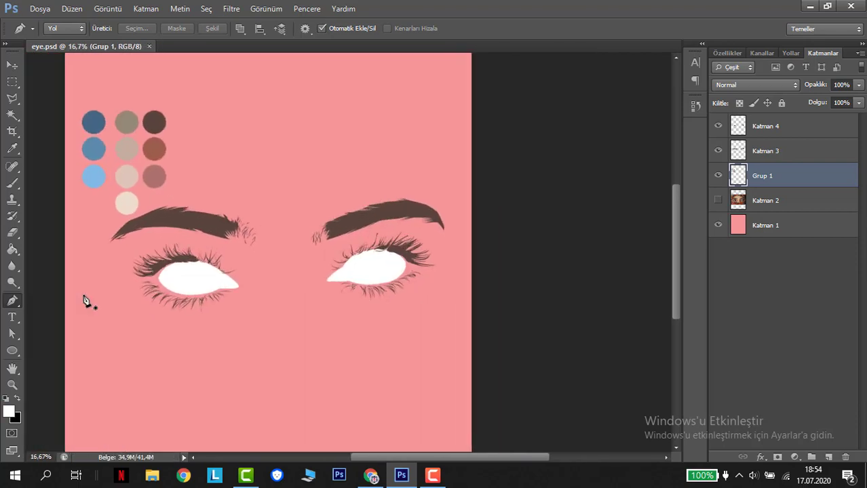
pyautogui.press('h')
pyautogui.moveTo(87, 300); pyautogui.dragTo(438, 238)
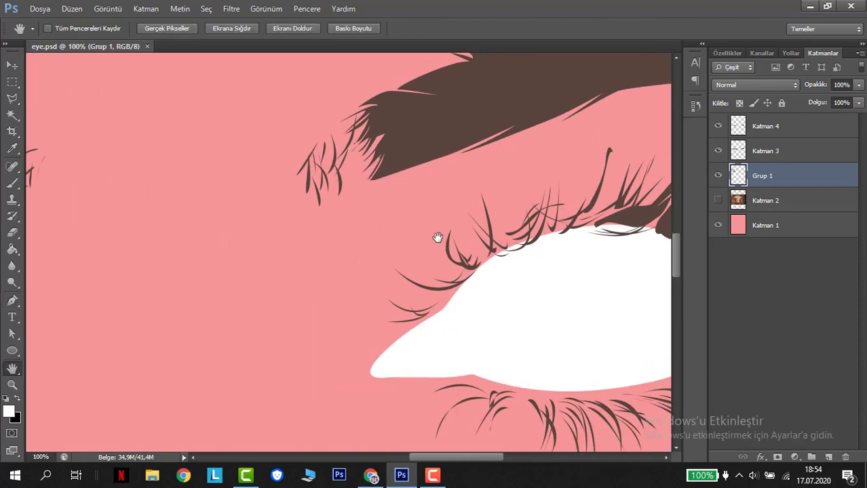
pyautogui.click(718, 200)
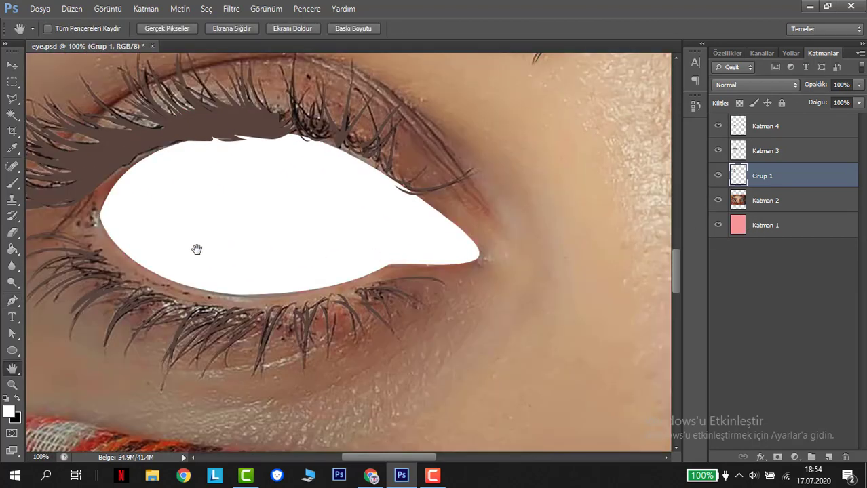
pyautogui.scroll(2, 196, 248)
pyautogui.press('p')
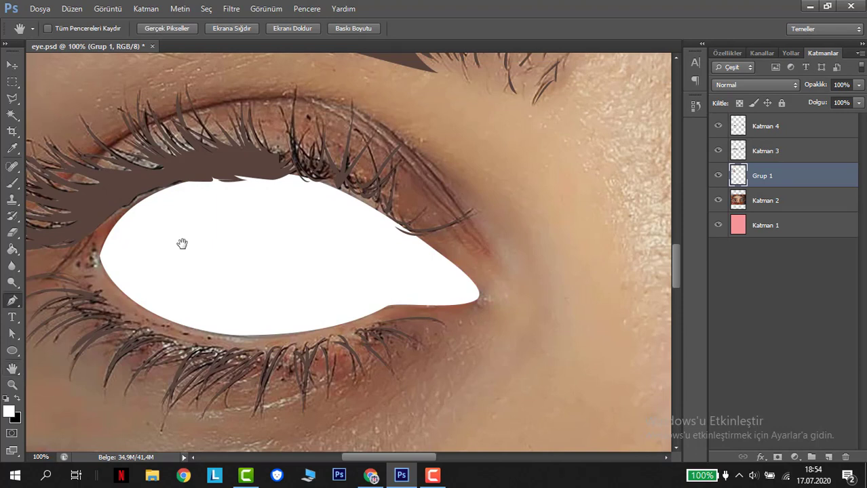
pyautogui.click(138, 193)
pyautogui.moveTo(87, 261); pyautogui.dragTo(77, 266)
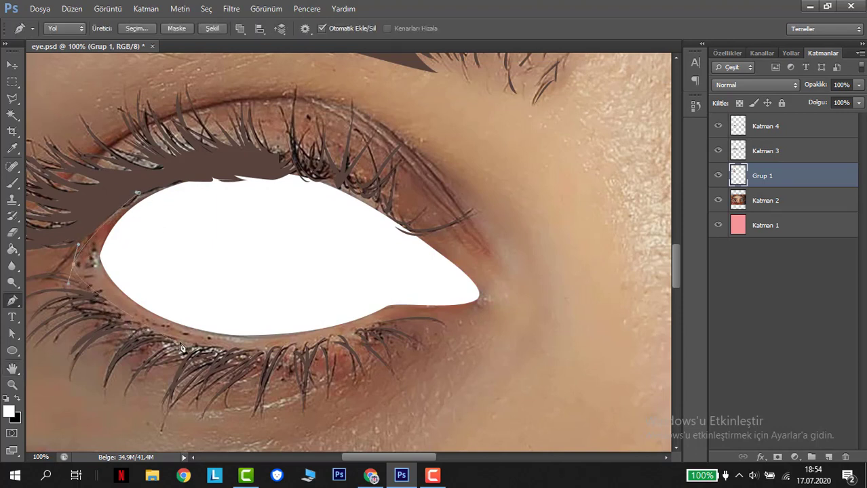
pyautogui.moveTo(212, 351); pyautogui.dragTo(264, 355)
# Continue the left lid rim path around the inner corner and back over the upper lid to close it.
pyautogui.moveTo(389, 321); pyautogui.dragTo(412, 312)
pyautogui.moveTo(480, 311); pyautogui.dragTo(488, 307)
pyautogui.moveTo(444, 251); pyautogui.dragTo(400, 225)
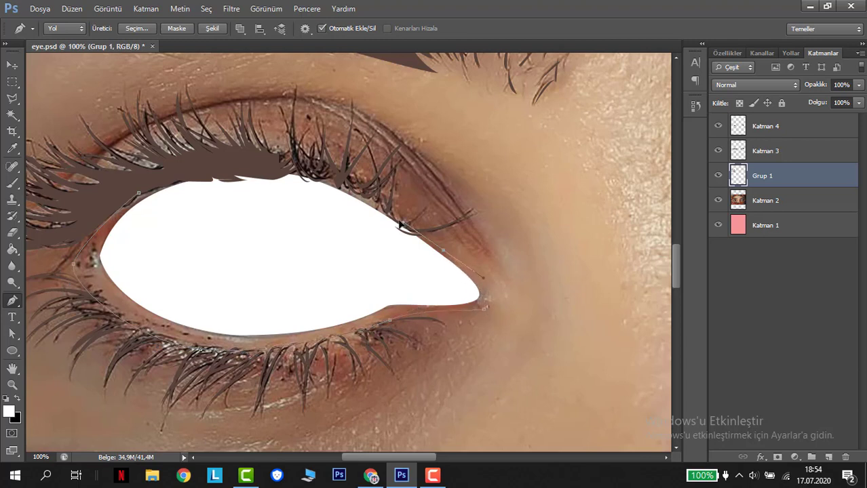
pyautogui.moveTo(287, 168); pyautogui.dragTo(227, 168)
pyautogui.moveTo(139, 193); pyautogui.dragTo(133, 214)
pyautogui.click(140, 195)
# Start the right eye's lid rim path outside the white, from the upper lid around the inner corner to the lower lid.
pyautogui.press('space')
pyautogui.moveTo(567, 312); pyautogui.dragTo(196, 325)
pyautogui.moveTo(600, 320); pyautogui.dragTo(212, 289)
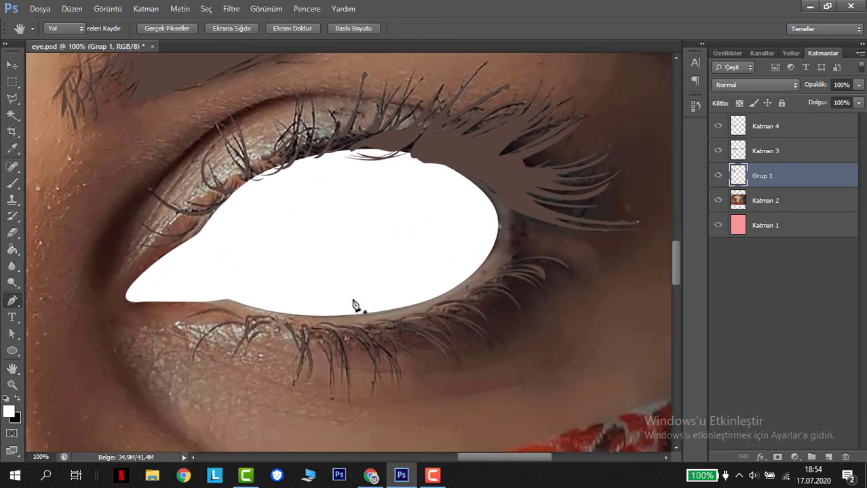
pyautogui.click(251, 175)
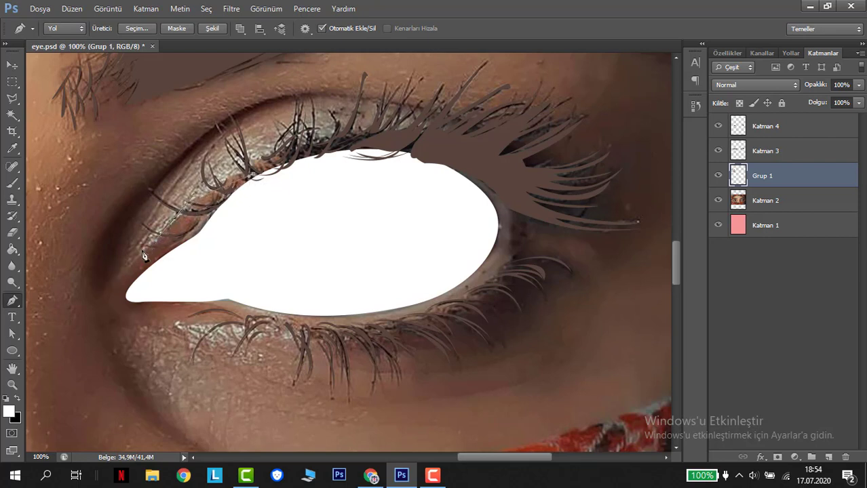
pyautogui.moveTo(195, 316); pyautogui.dragTo(250, 310)
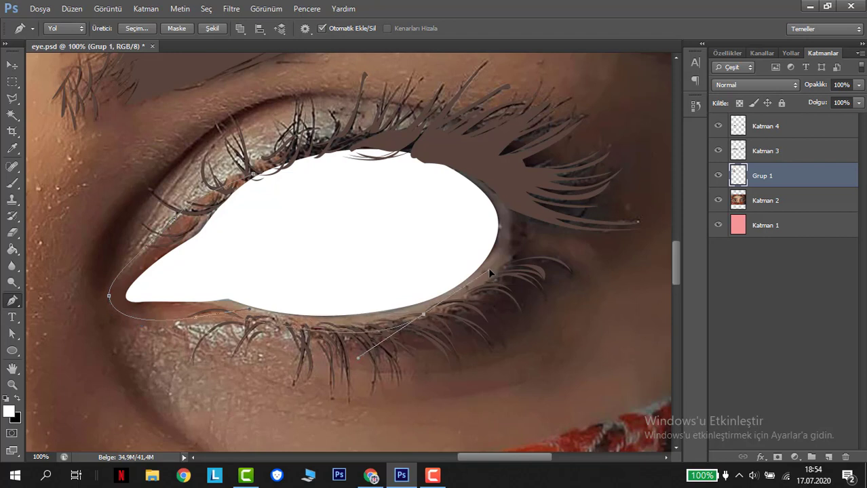
pyautogui.moveTo(404, 323); pyautogui.dragTo(428, 307)
pyautogui.moveTo(480, 277); pyautogui.dragTo(468, 290)
pyautogui.hotkey('ctrl', 'z')
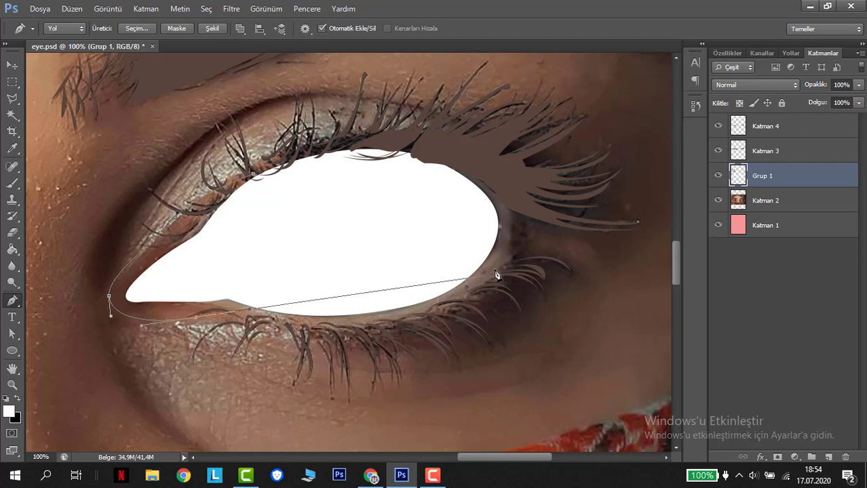
# Continue the right lid rim path along the lower lid, around the outer corner and over the upper lid to close it.
pyautogui.moveTo(514, 248); pyautogui.dragTo(524, 205)
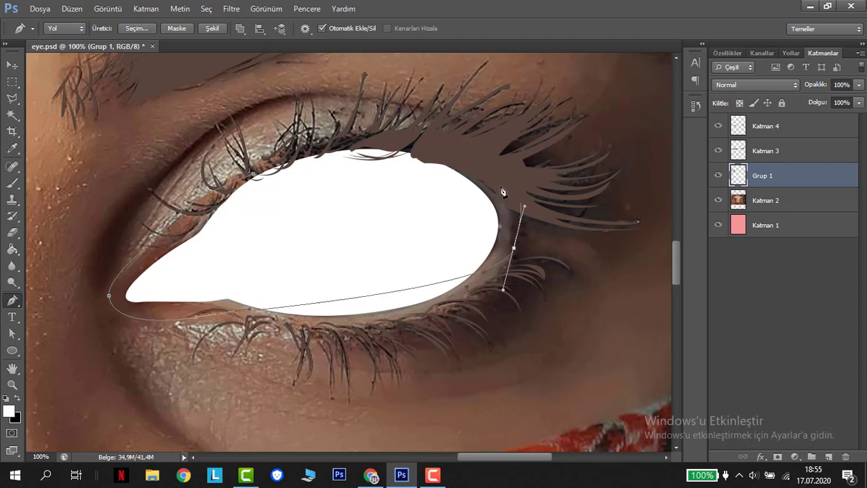
pyautogui.hotkey('ctrl', 'z')
pyautogui.moveTo(513, 256); pyautogui.dragTo(560, 200)
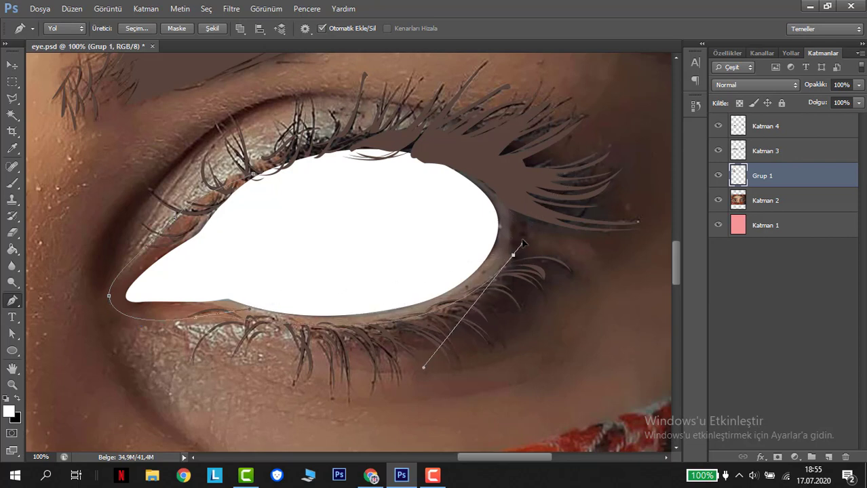
pyautogui.moveTo(502, 187); pyautogui.dragTo(496, 182)
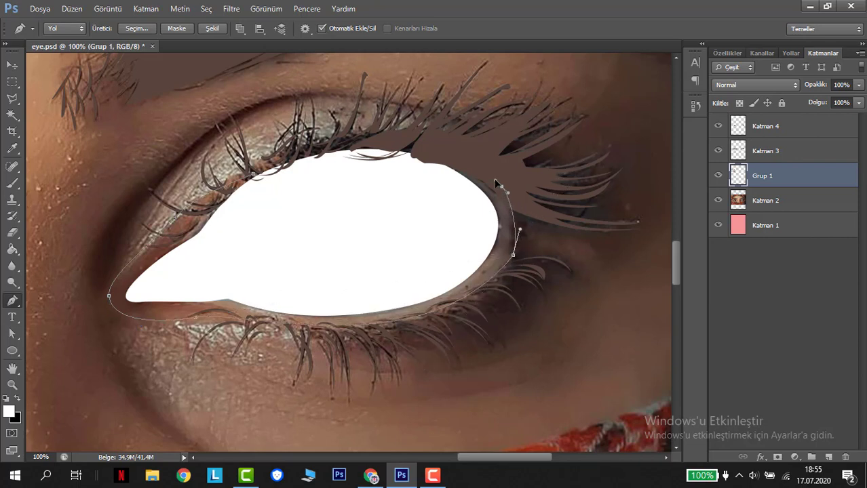
pyautogui.click(253, 168)
pyautogui.moveTo(251, 172); pyautogui.dragTo(94, 231)
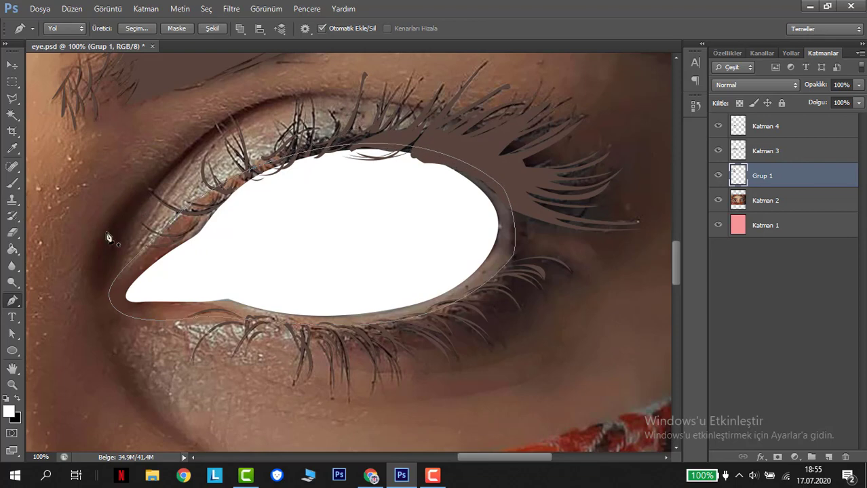
# Convert both lid rim paths to a selection, hide the Katman 2 photo, and add a new layer beneath Grup 1.
pyautogui.hotkey('ctrl', 'Return')
pyautogui.click(718, 200)
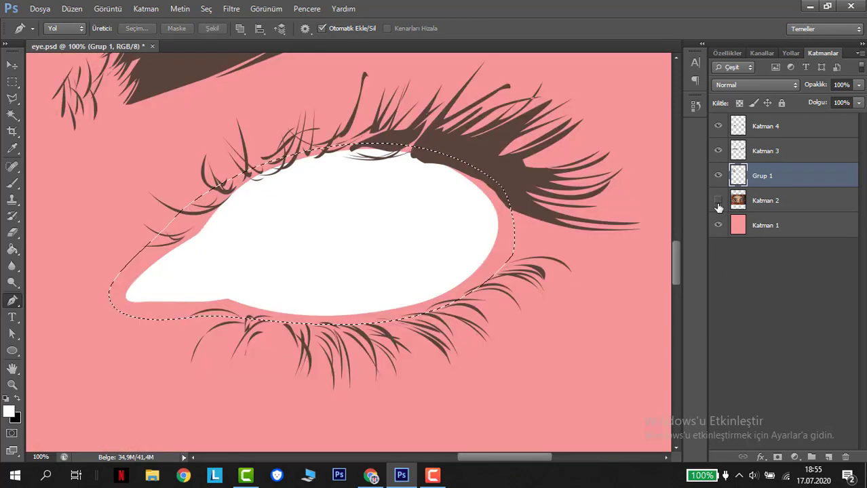
pyautogui.hotkey('ctrl', '-')
pyautogui.hotkey('ctrl', '-')
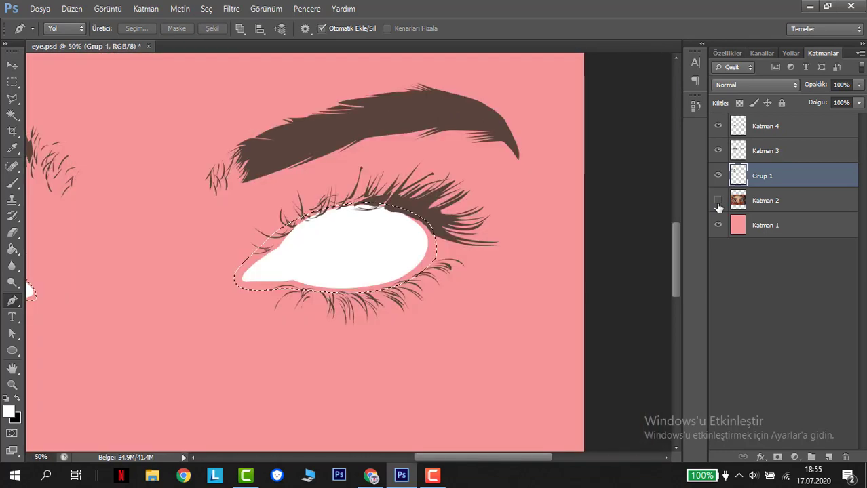
pyautogui.click(718, 175)
pyautogui.click(718, 176)
pyautogui.click(827, 457)
pyautogui.moveTo(790, 182); pyautogui.dragTo(737, 230)
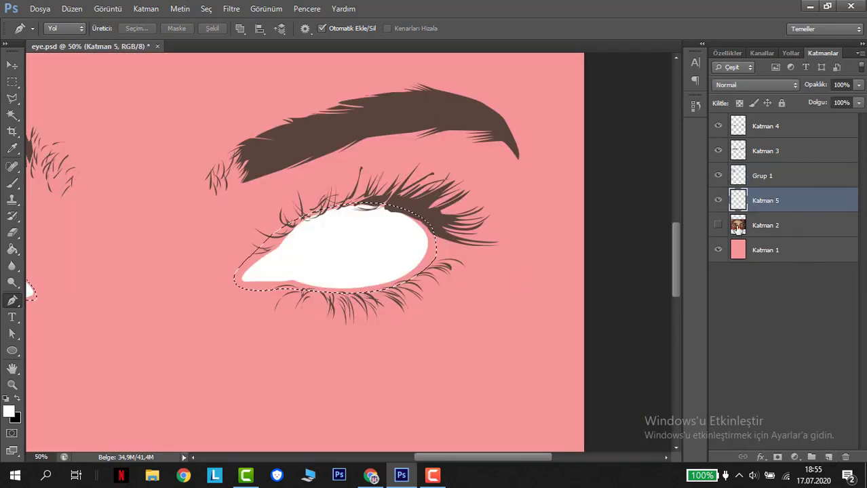
# Set the foreground to light pink f6acad, fill both lid rim selections on the new layer, and deselect.
pyautogui.click(9, 412)
pyautogui.click(130, 354)
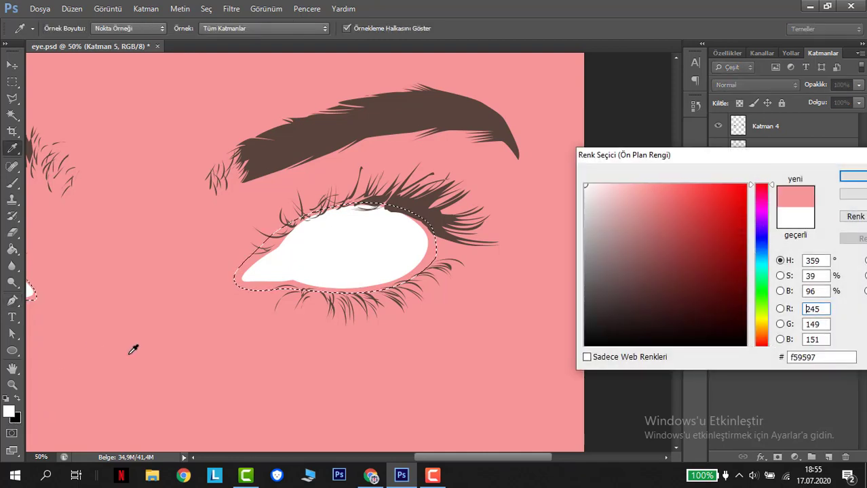
pyautogui.click(633, 190)
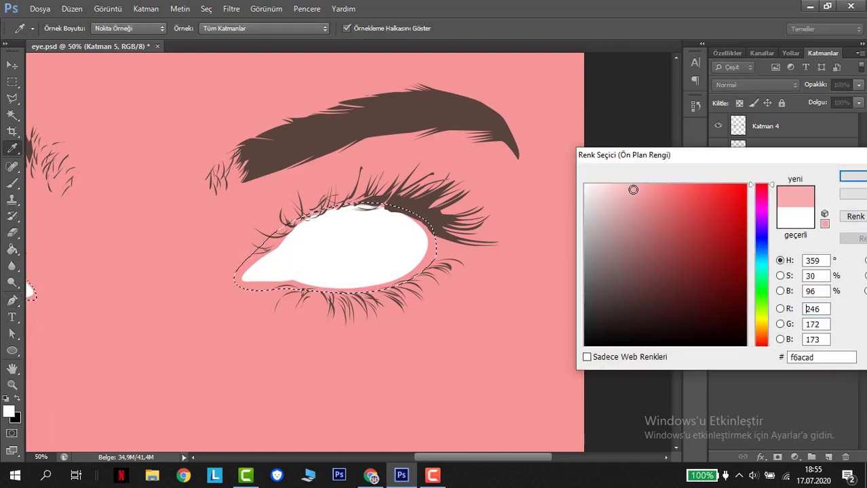
pyautogui.press('Return')
pyautogui.press('p')
pyautogui.hotkey('ctrl', 'd')
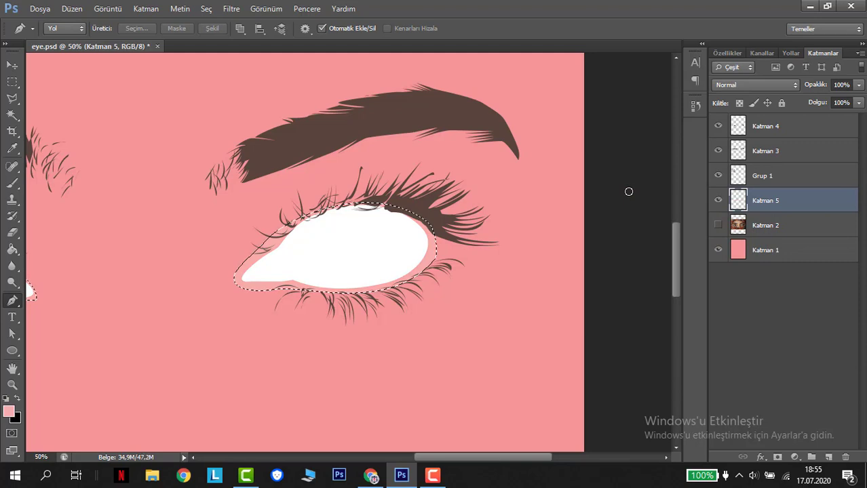
# Examine the pink lid rims around both eye whites against the pink background.
pyautogui.hotkey('ctrl', '-')
pyautogui.hotkey('ctrl', '-')
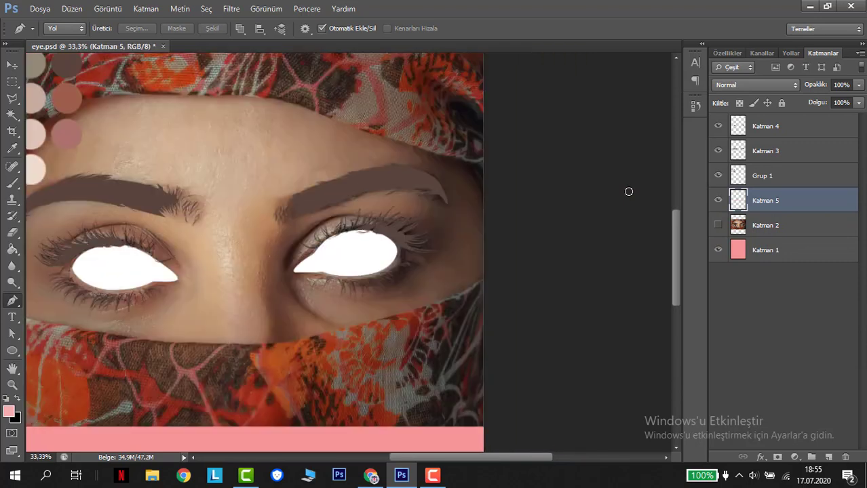
pyautogui.hotkey('ctrl', '-')
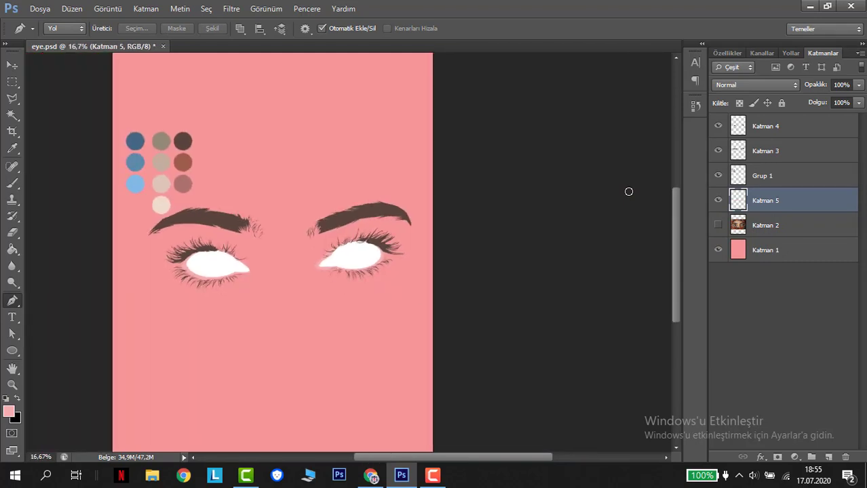
pyautogui.hotkey('ctrl', '+')
pyautogui.hotkey('ctrl', '+')
pyautogui.hotkey('ctrl', '+')
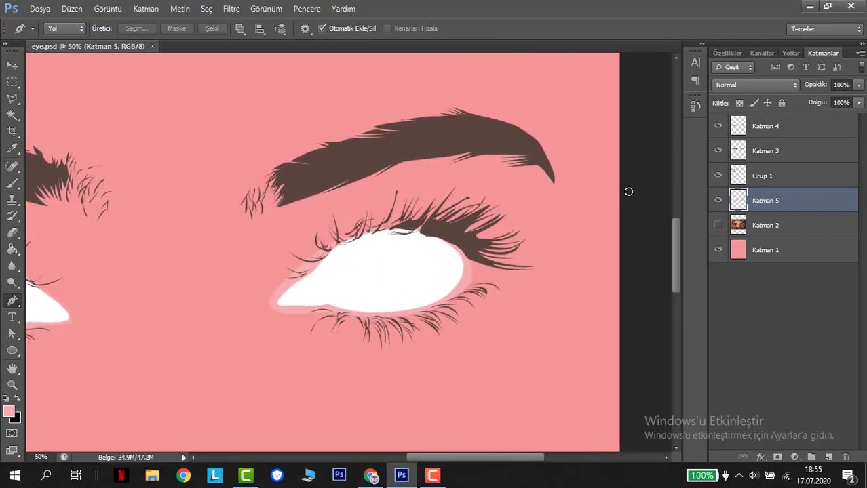
pyautogui.press('h')
pyautogui.moveTo(245, 333); pyautogui.dragTo(484, 299)
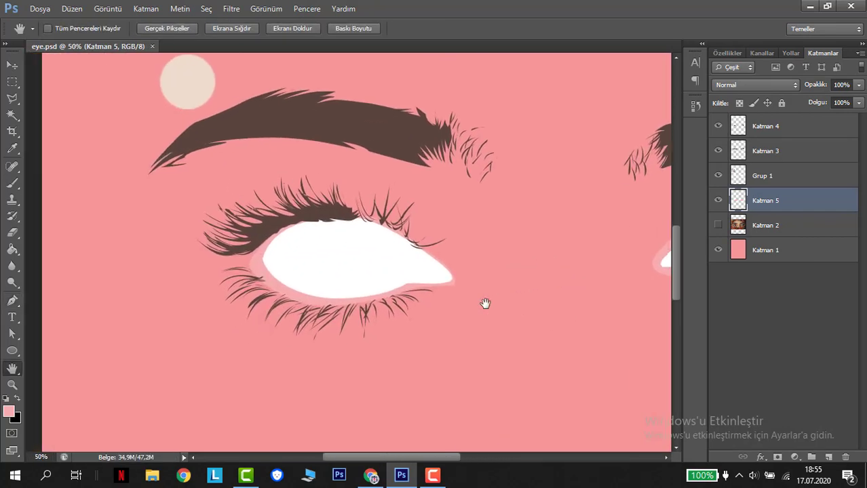
pyautogui.scroll(3, 148, 163)
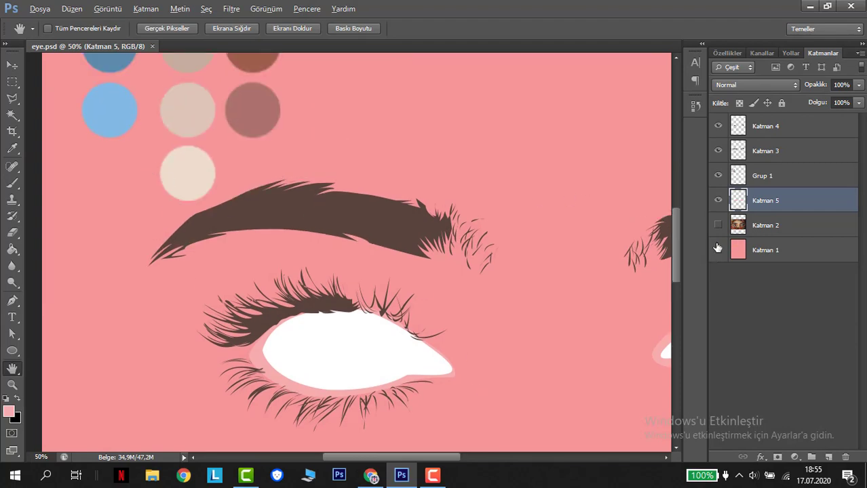
# Show the Katman 2 photo and hide all other layers around the left eye.
pyautogui.click(717, 225)
pyautogui.hotkey('ctrl', '+')
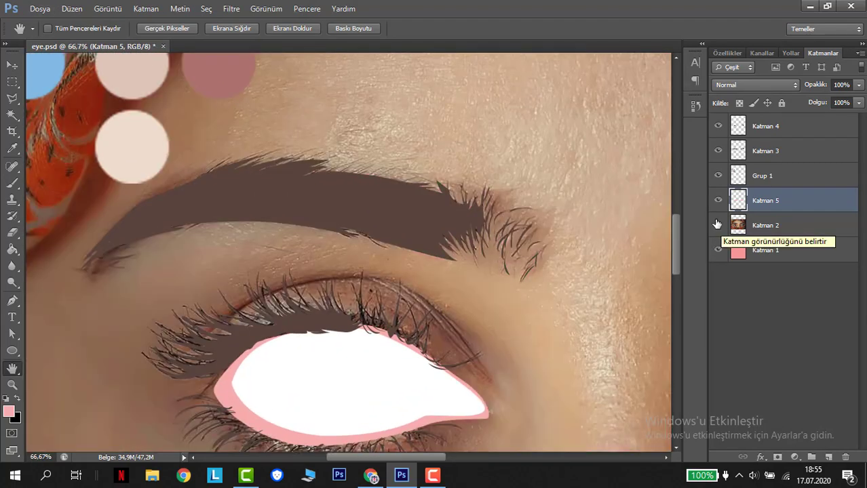
pyautogui.moveTo(619, 238); pyautogui.dragTo(542, 246)
pyautogui.keyDown('alt'); pyautogui.click(719, 226); pyautogui.keyUp('alt')
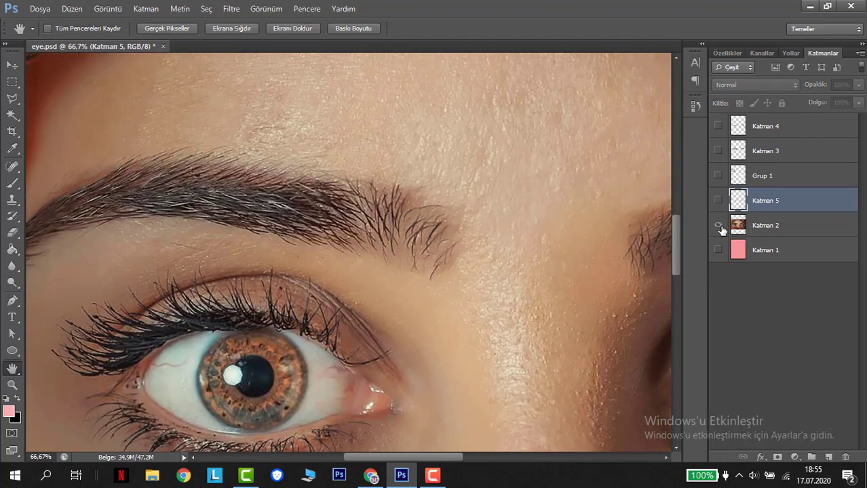
pyautogui.scroll(-4, 458, 284)
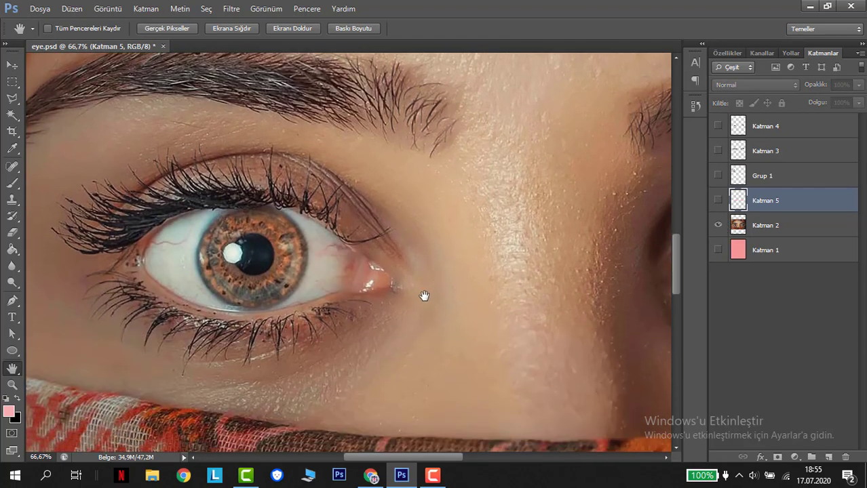
# Trace the pink inner corner of the left eye on the photo with the Pen tool.
pyautogui.press('p')
pyautogui.scroll(1, 390, 293)
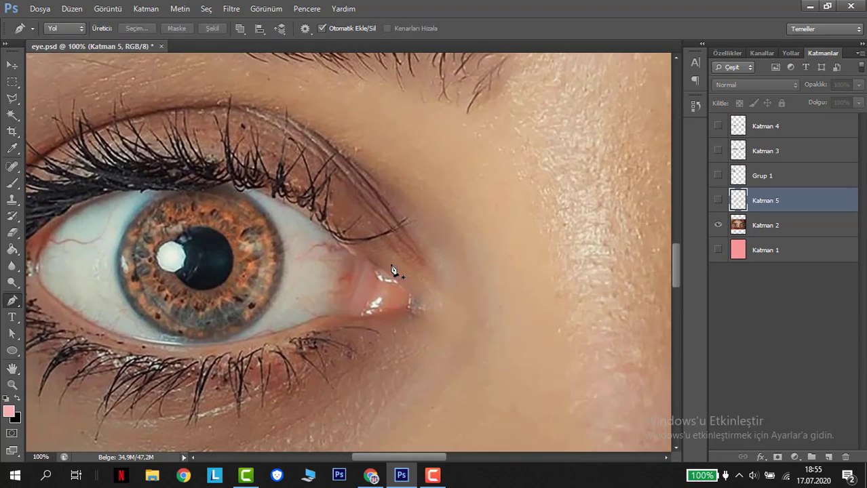
pyautogui.click(336, 317)
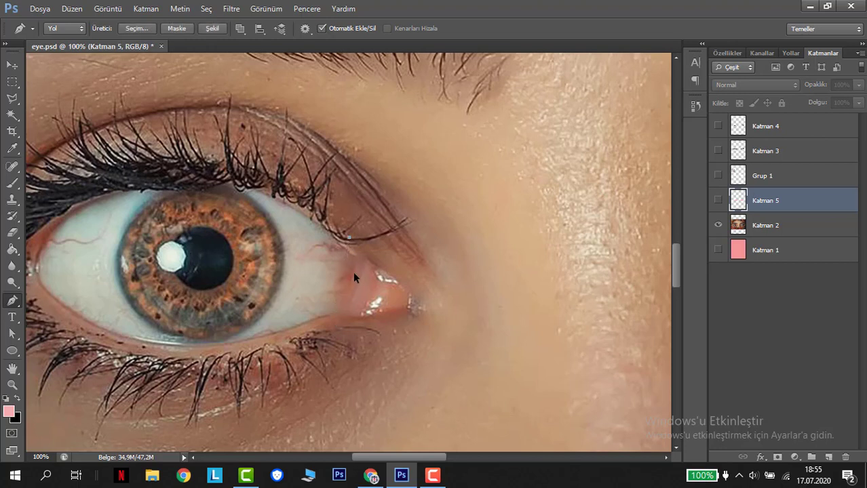
pyautogui.hotkey('ctrl', 'z')
pyautogui.click(335, 321)
pyautogui.click(358, 244)
# Trace a closed path around the right eye's inner corner and convert both corner paths to a selection.
pyautogui.press('space')
pyautogui.moveTo(435, 322); pyautogui.dragTo(207, 292)
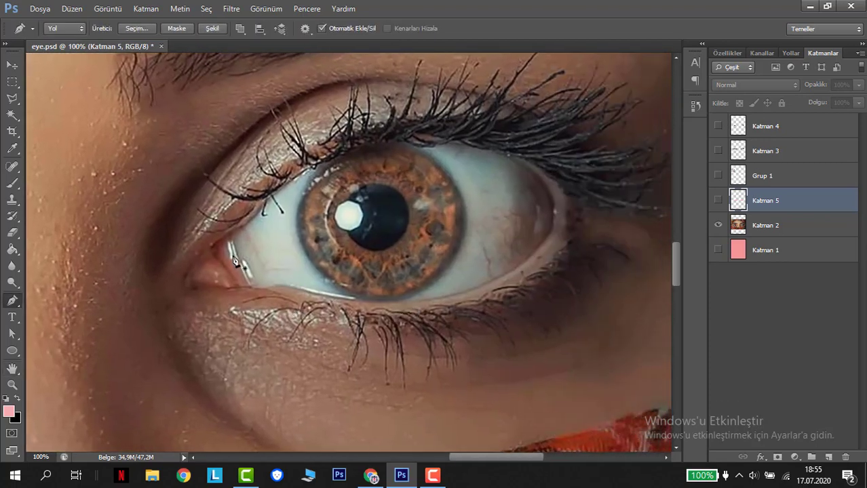
pyautogui.click(263, 306)
pyautogui.moveTo(166, 290); pyautogui.dragTo(160, 250)
pyautogui.click(227, 232)
pyautogui.hotkey('ctrl', 'Return')
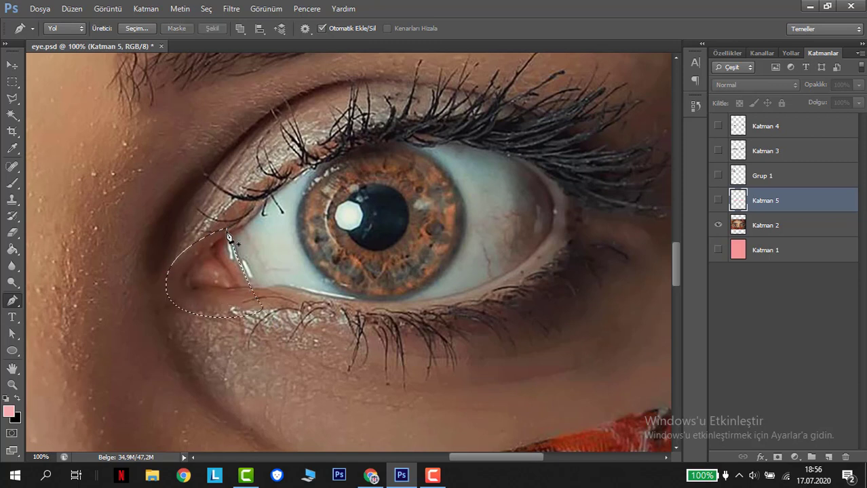
# Show the Katman 5 rims and Grup 1 whites, and add a new layer above Grup 1.
pyautogui.click(715, 201)
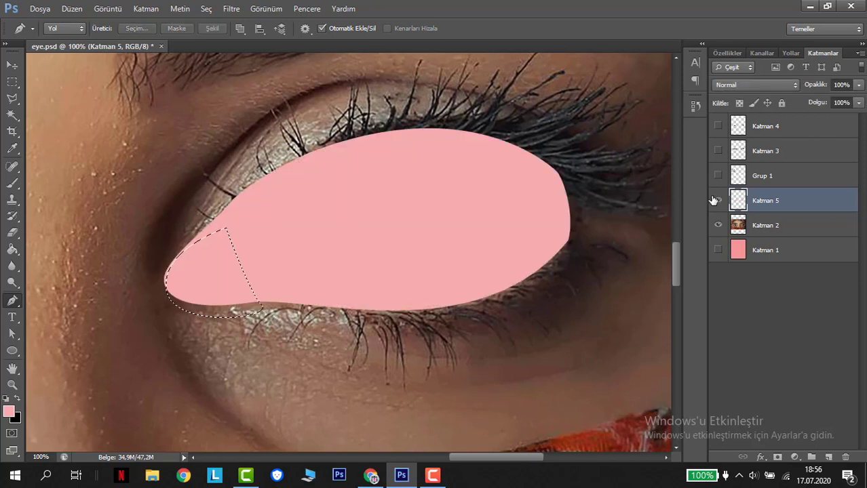
pyautogui.click(717, 177)
pyautogui.click(753, 178)
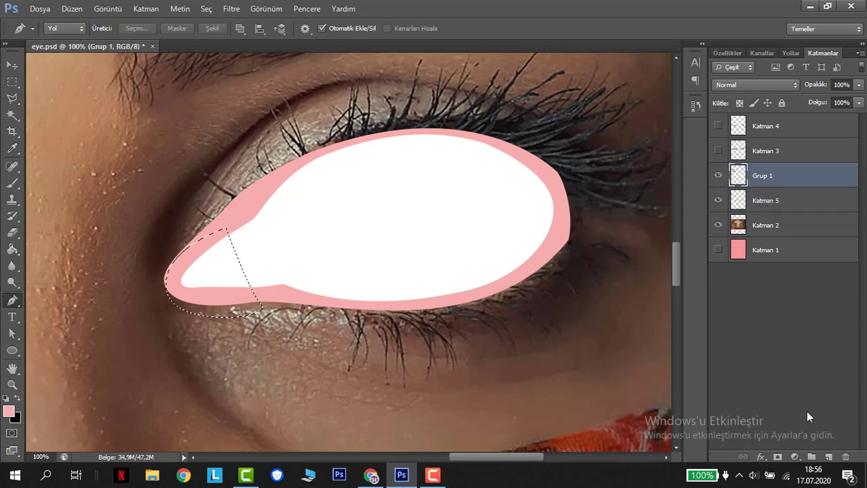
pyautogui.click(827, 458)
# Sample the reddish brown 9d5e4c palette circle as the foreground and fill both inner eye corner selections on the new layer.
pyautogui.hotkey('ctrl', '-')
pyautogui.hotkey('ctrl', '-')
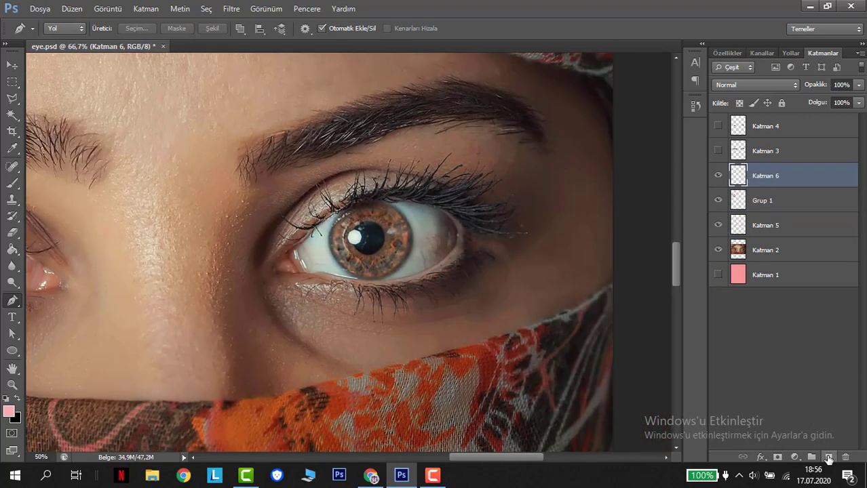
pyautogui.press('h')
pyautogui.scroll(6, 441, 329)
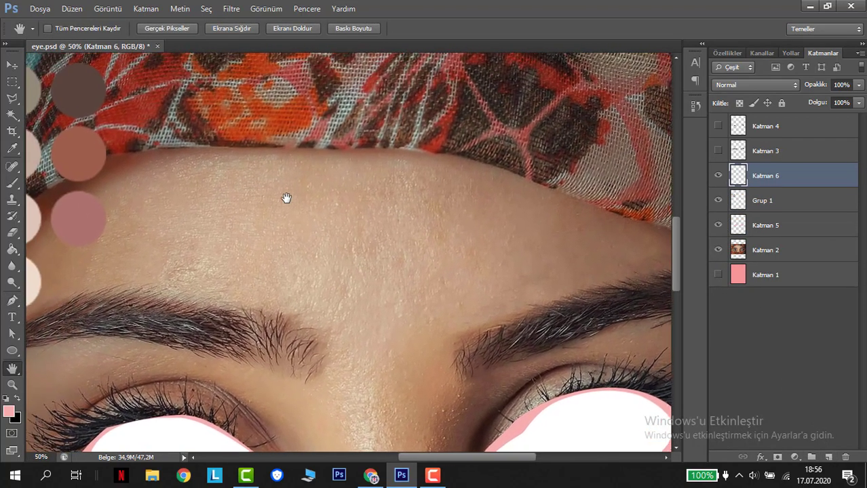
pyautogui.hotkey('ctrl', '-')
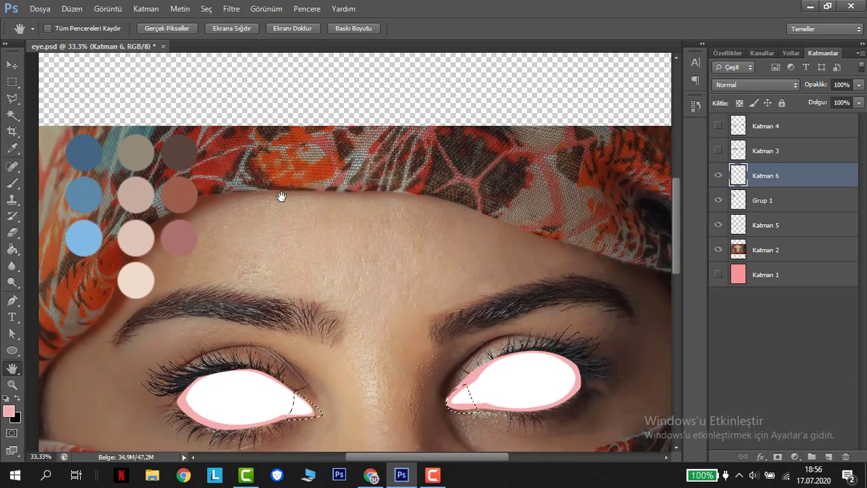
pyautogui.click(11, 415)
pyautogui.click(185, 196)
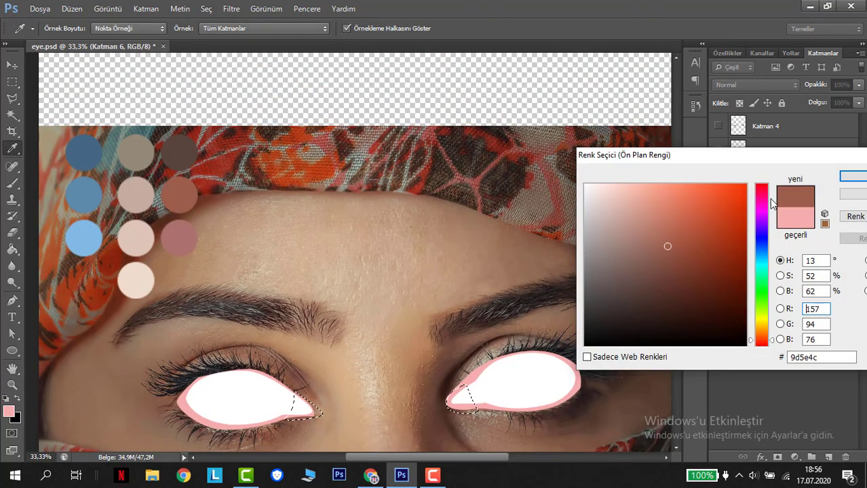
pyautogui.click(854, 177)
pyautogui.hotkey('alt', 'BackSpace')
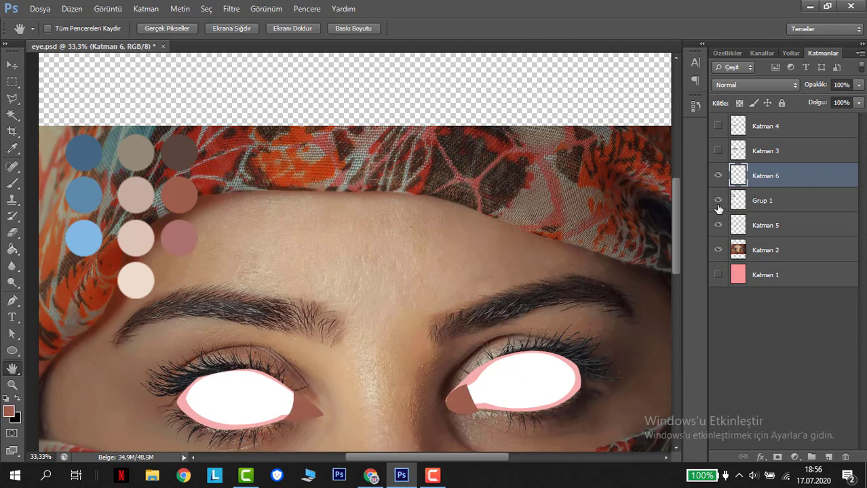
# Load the Grup 1 outlines as a selection, invert it and make Katman 6 the active layer.
pyautogui.click(718, 201)
pyautogui.click(718, 200)
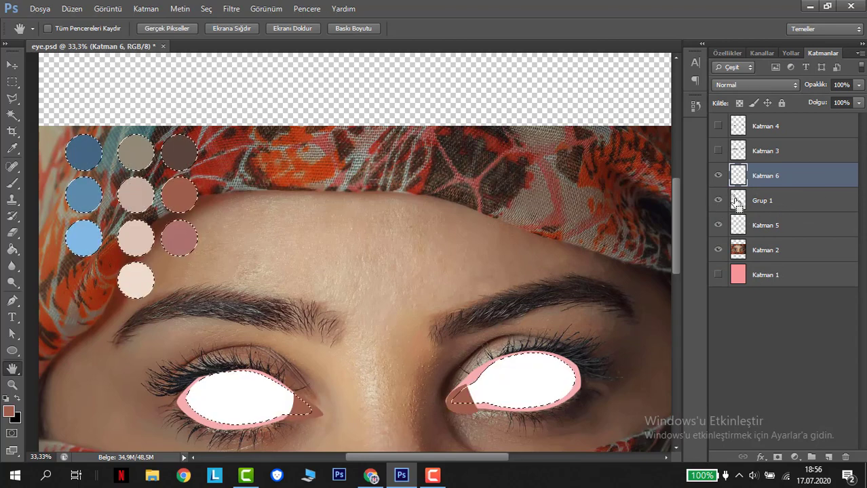
pyautogui.click(737, 203)
pyautogui.click(719, 176)
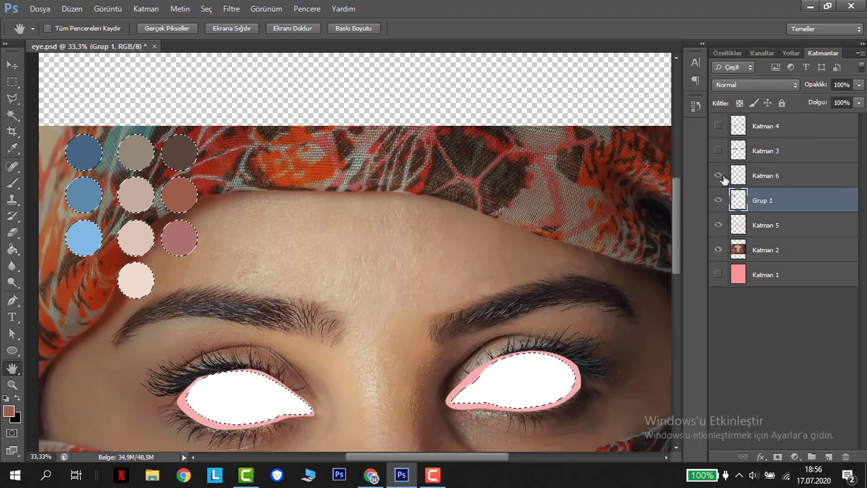
pyautogui.click(718, 176)
pyautogui.click(735, 178)
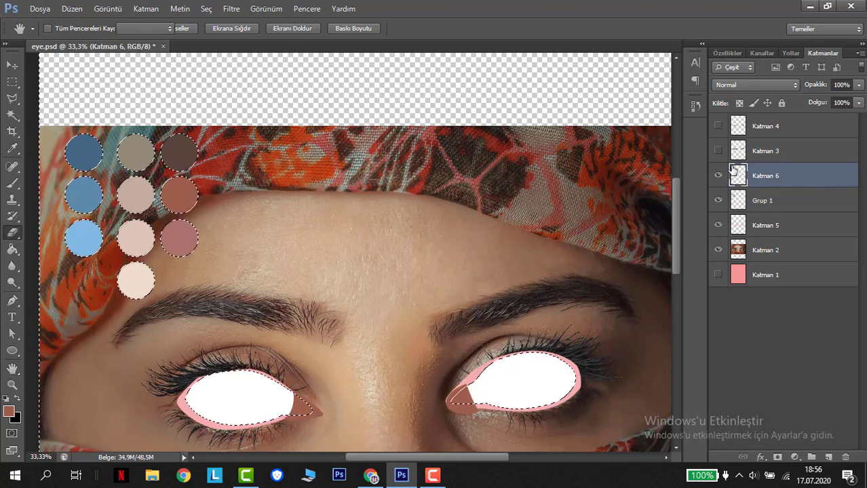
# Erase the reddish brown corner fills on Katman 6 that spill outside the eye whites with an enlarged eraser, and deselect.
pyautogui.click(14, 232)
pyautogui.rightClick(14, 230)
pyautogui.click(43, 233)
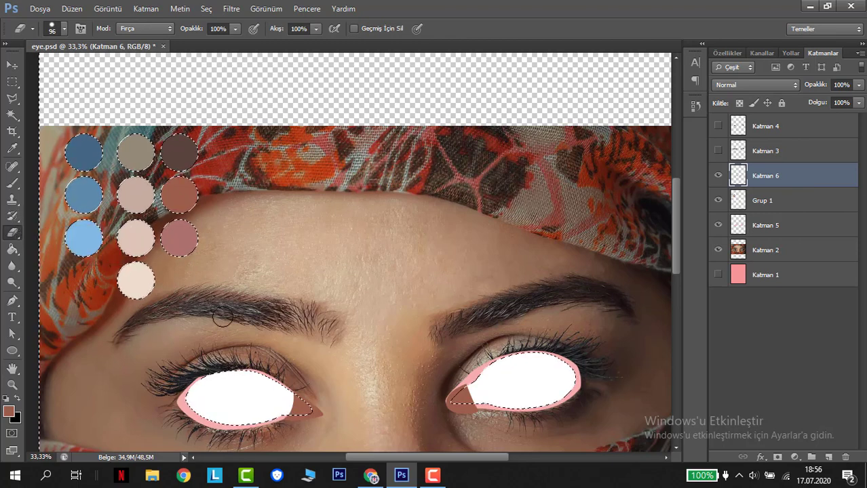
pyautogui.moveTo(226, 313); pyautogui.dragTo(315, 291)
pyautogui.moveTo(287, 246); pyautogui.dragTo(282, 349)
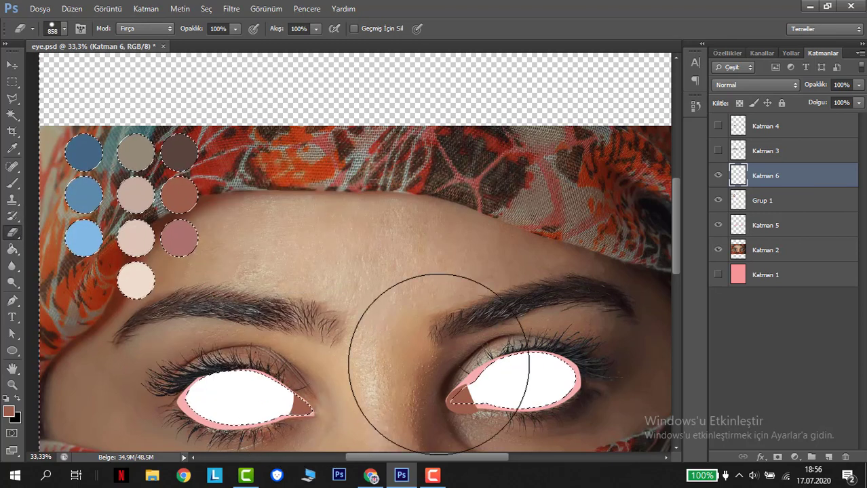
pyautogui.hotkey('ctrl', 'd')
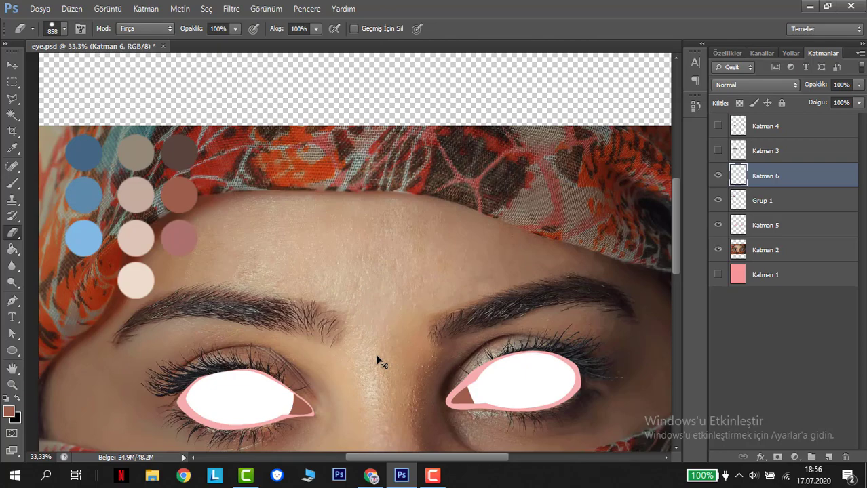
# Isolate the Katman 2 photo and trace a small closed path inside the left eye's inner corner with the Pen tool.
pyautogui.hotkey('ctrl', '+')
pyautogui.hotkey('ctrl', '+')
pyautogui.press('space')
pyautogui.moveTo(377, 361); pyautogui.dragTo(360, 281)
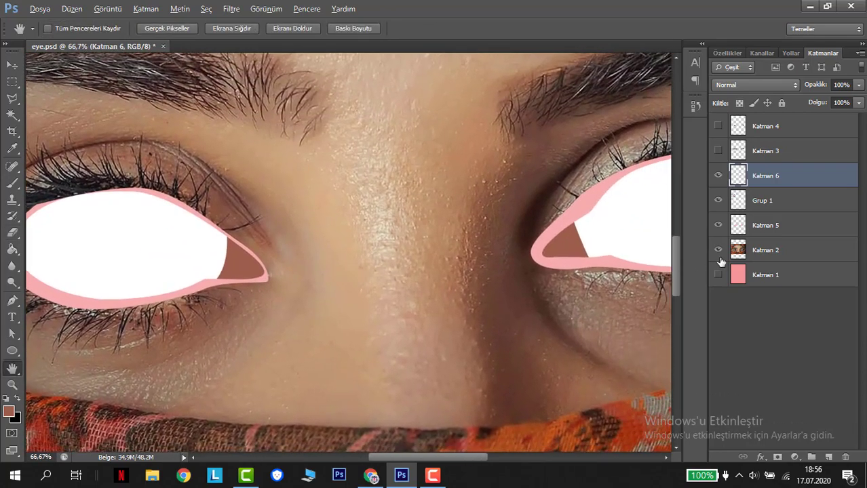
pyautogui.keyDown('alt'); pyautogui.click(718, 252); pyautogui.keyUp('alt')
pyautogui.press('p')
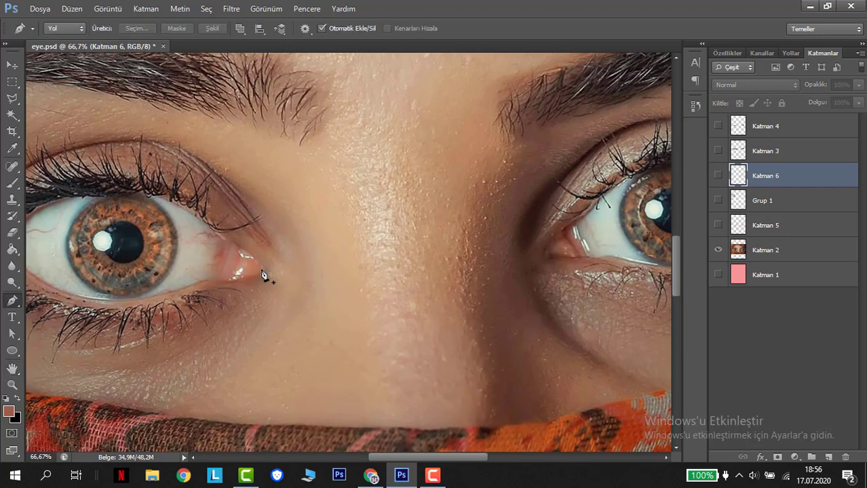
pyautogui.hotkey('ctrl', '+')
pyautogui.press('space')
pyautogui.moveTo(191, 281); pyautogui.dragTo(231, 253)
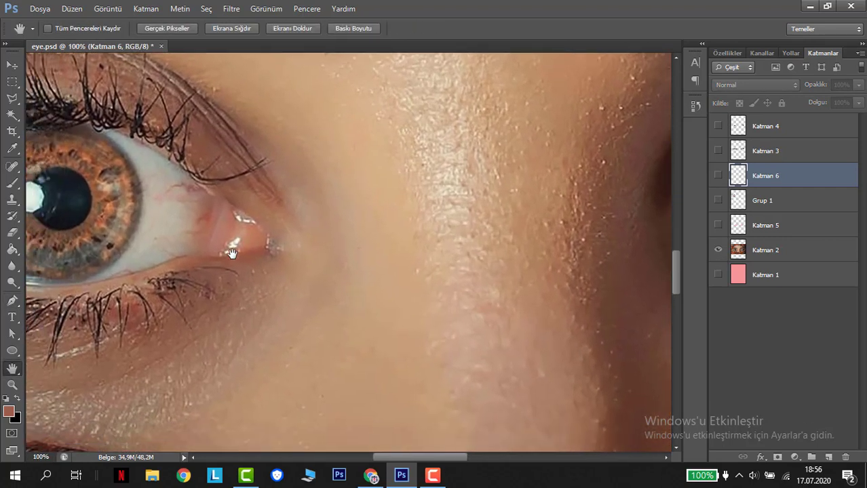
pyautogui.click(232, 218)
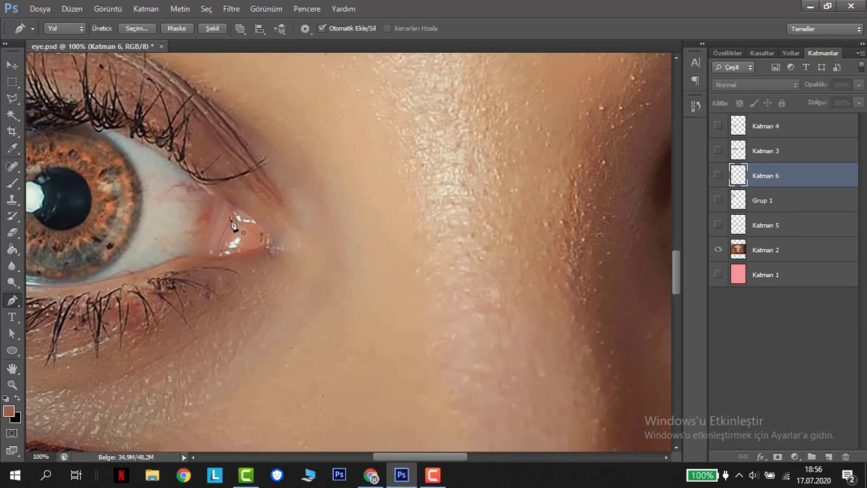
# Trace a matching small closed path inside the right eye's inner corner and convert both paths to a selection.
pyautogui.press('h')
pyautogui.moveTo(374, 284); pyautogui.dragTo(412, 246)
pyautogui.press('p')
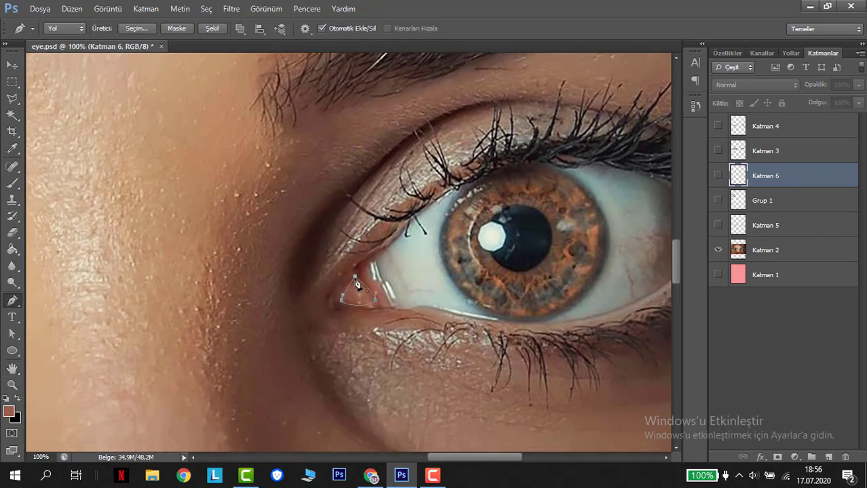
pyautogui.hotkey('ctrl', '-')
pyautogui.hotkey('ctrl', '-')
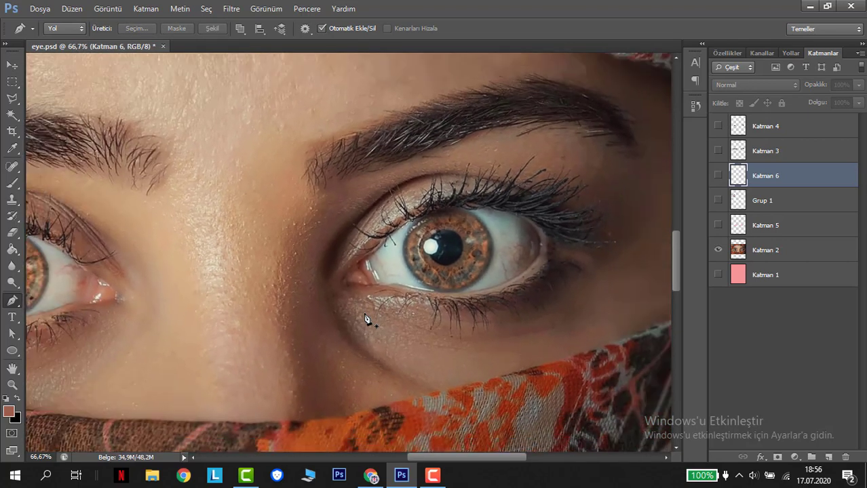
# Show the drawing layers again over the Katman 2 photo.
pyautogui.keyDown('alt'); pyautogui.click(718, 250); pyautogui.keyUp('alt')
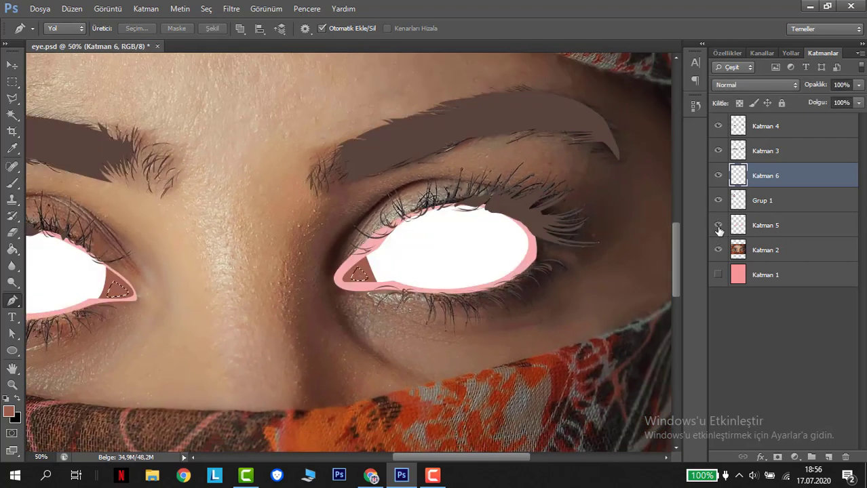
pyautogui.press('h')
pyautogui.moveTo(432, 268); pyautogui.dragTo(591, 269)
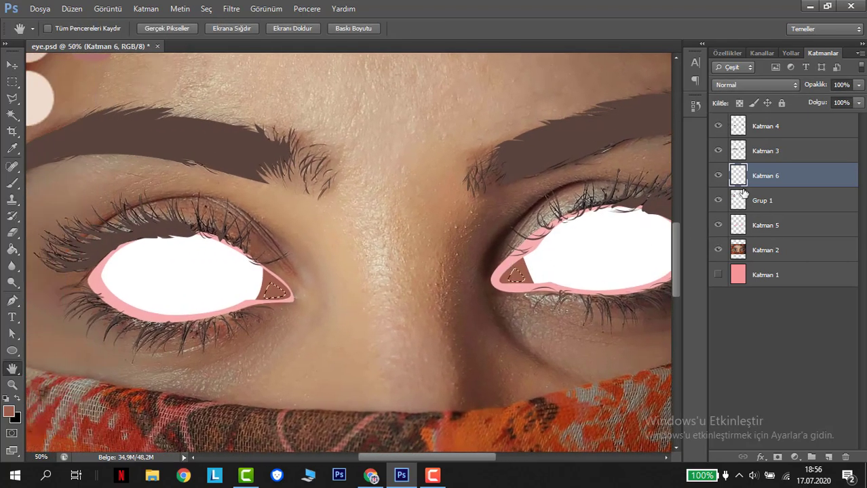
pyautogui.click(720, 177)
pyautogui.moveTo(337, 222); pyautogui.dragTo(337, 262)
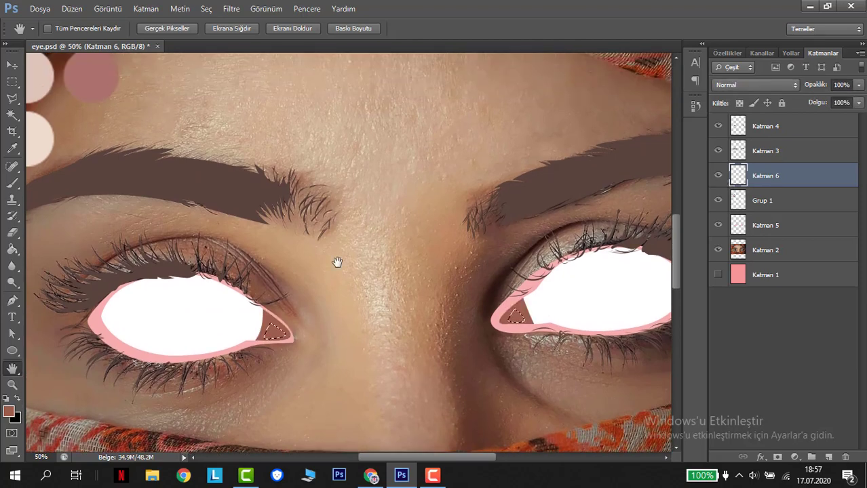
# Sample the dusty pink aa736c palette circle, fill both small inner-corner selections on Katman 6, deselect and save the file.
pyautogui.scroll(-1, 337, 263)
pyautogui.click(7, 413)
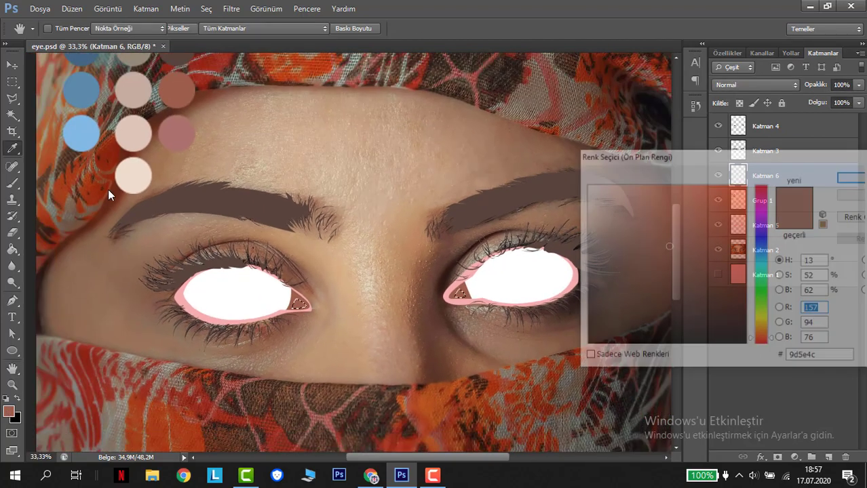
pyautogui.click(180, 140)
pyautogui.press('Return')
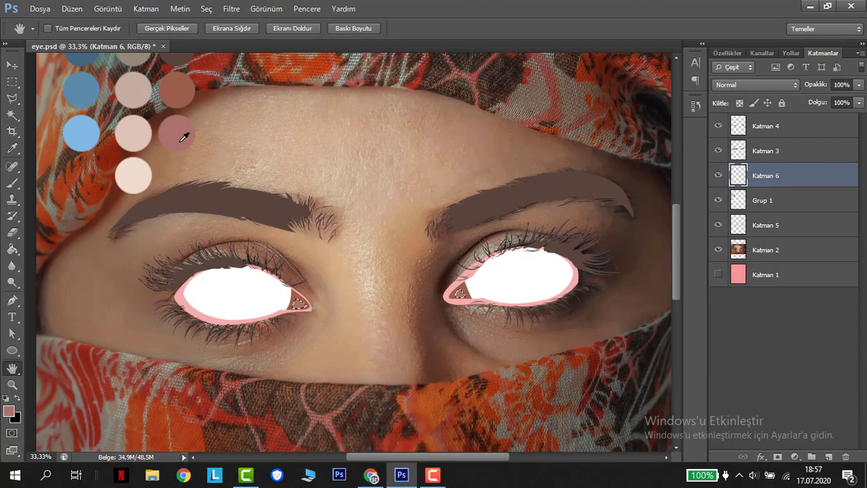
pyautogui.scroll(-2, 183, 138)
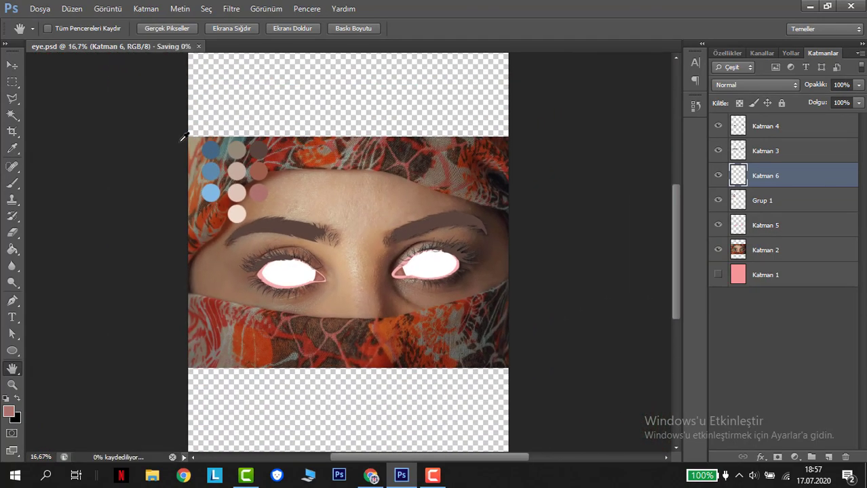
pyautogui.scroll(2, 182, 138)
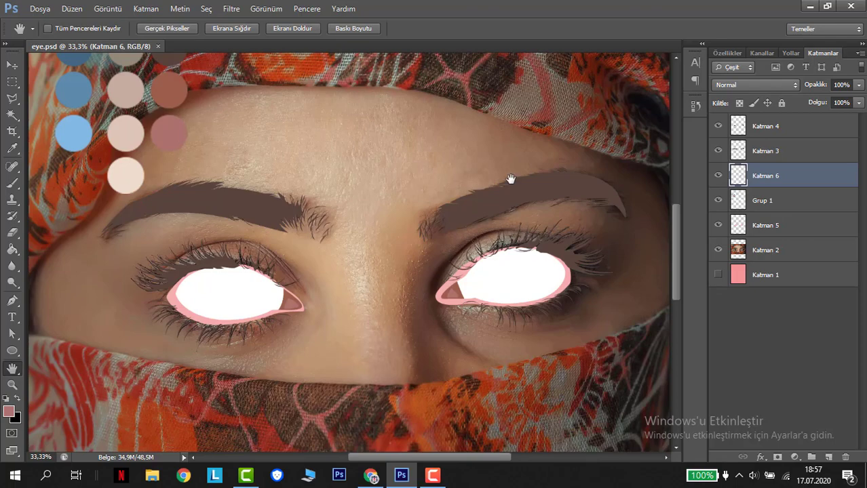
# Isolate the Katman 2 photo layer by hiding all the other layers.
pyautogui.keyDown('alt'); pyautogui.click(717, 276); pyautogui.keyUp('alt')
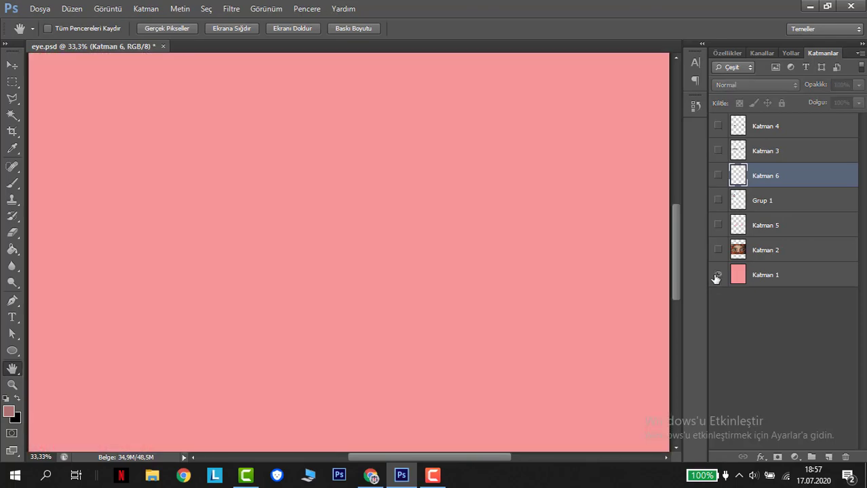
pyautogui.keyDown('alt'); pyautogui.click(716, 276); pyautogui.keyUp('alt')
pyautogui.hotkey('ctrl', '+')
pyautogui.keyDown('alt'); pyautogui.click(719, 251); pyautogui.keyUp('alt')
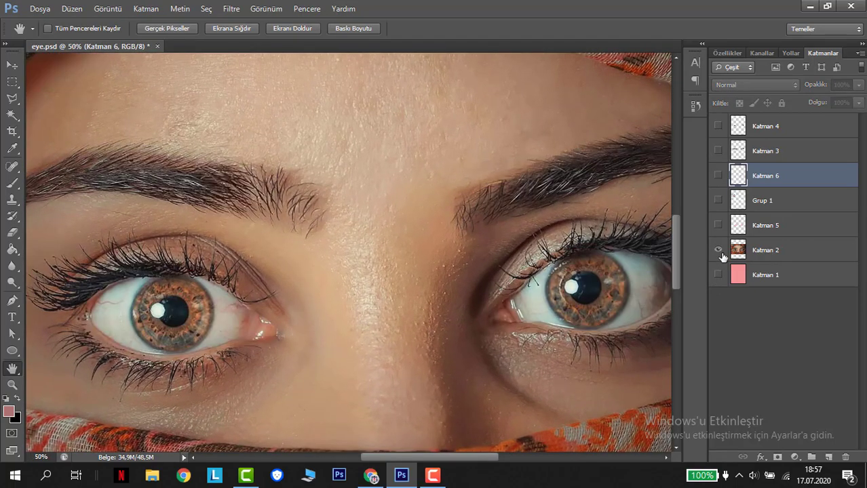
pyautogui.keyDown('alt'); pyautogui.click(719, 251); pyautogui.keyUp('alt')
pyautogui.keyDown('alt'); pyautogui.click(719, 250); pyautogui.keyUp('alt')
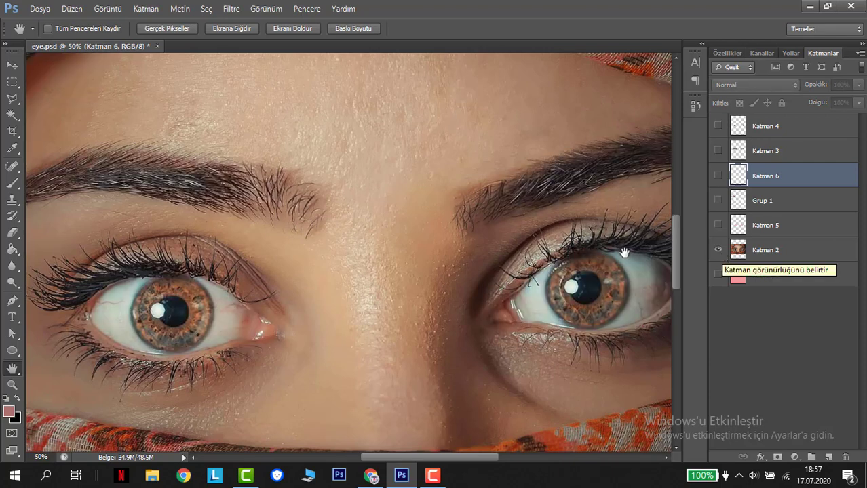
pyautogui.moveTo(322, 286); pyautogui.dragTo(389, 286)
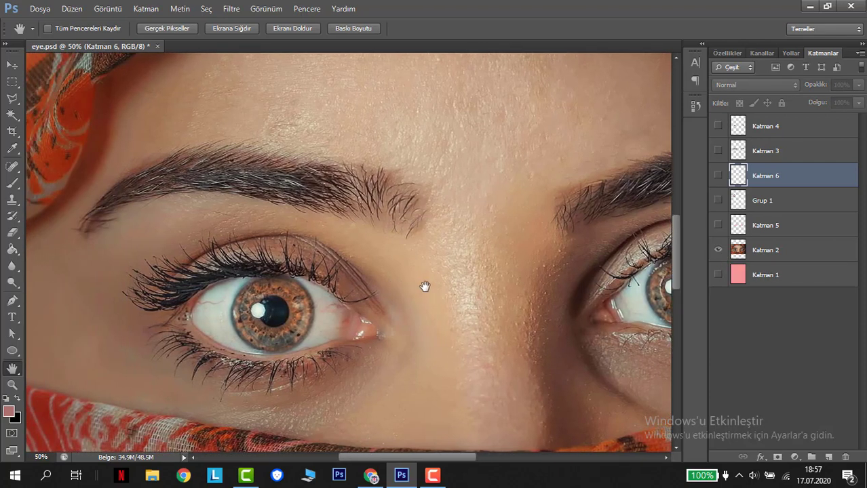
pyautogui.moveTo(457, 252); pyautogui.dragTo(363, 255)
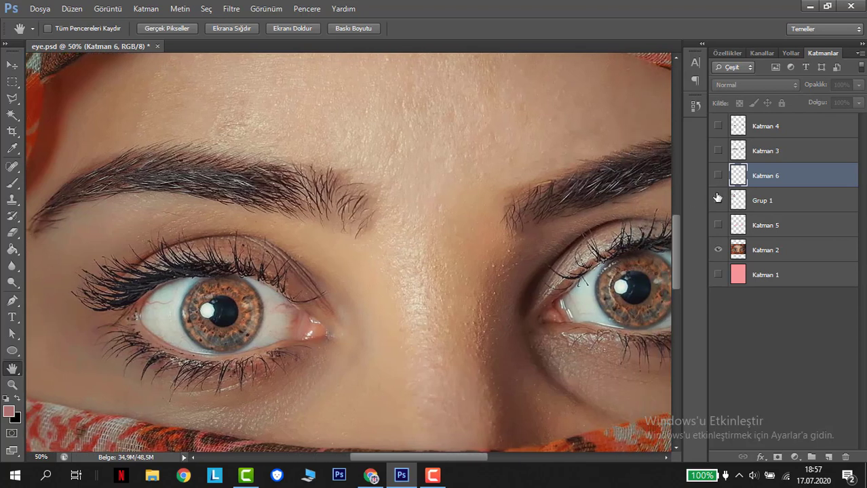
# Show the Grup 1 eye whites over the photo and lower the layer's opacity to 49%.
pyautogui.click(717, 199)
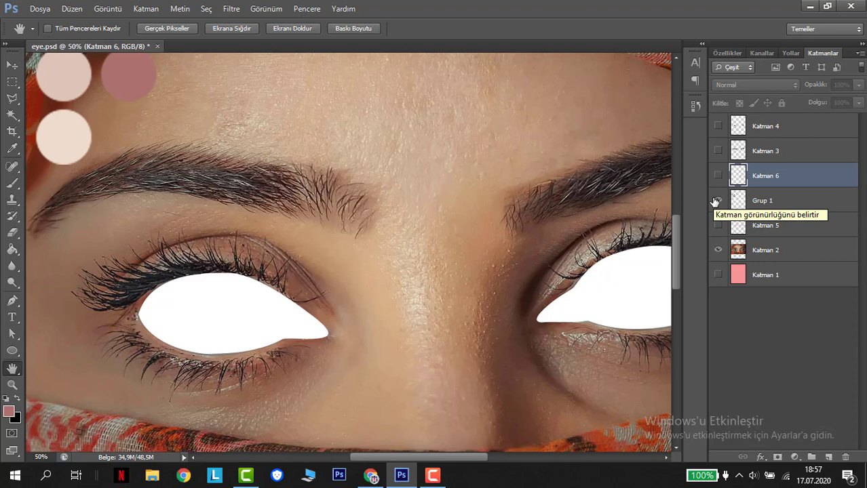
pyautogui.click(746, 201)
pyautogui.moveTo(814, 85); pyautogui.dragTo(817, 88)
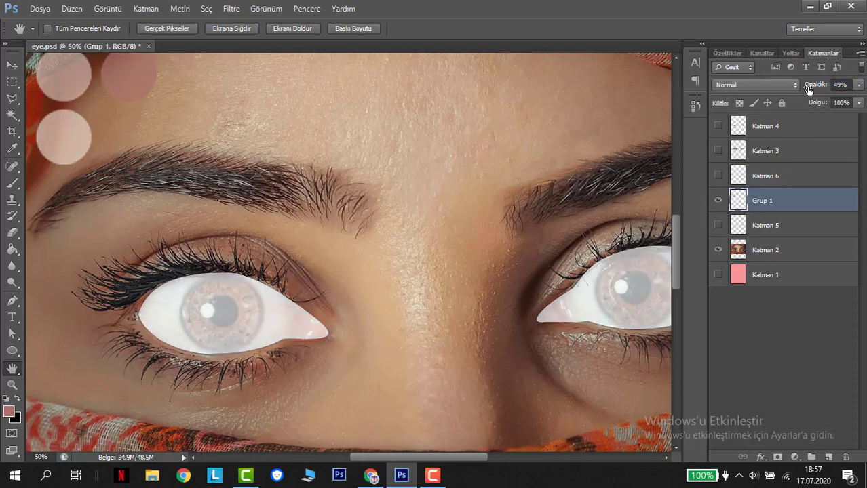
# Trace a closed oval path around the left iris, inside the eye white, with the Pen tool.
pyautogui.press('p')
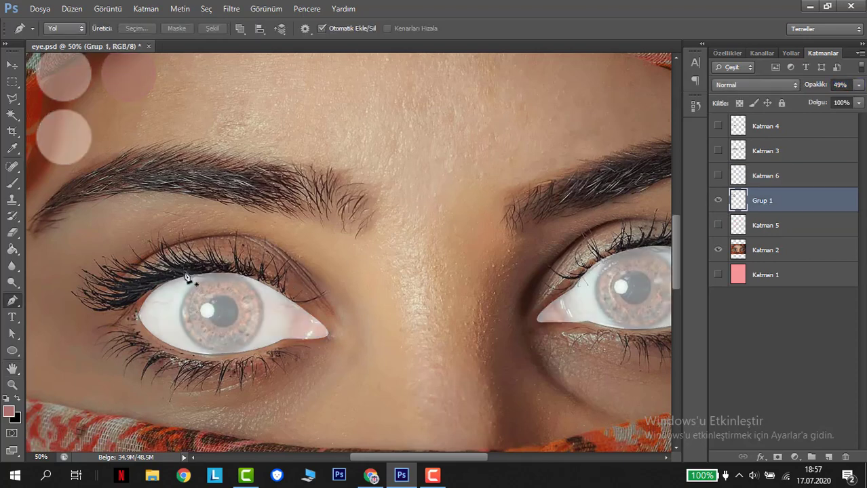
pyautogui.moveTo(157, 328); pyautogui.dragTo(164, 336)
pyautogui.hotkey('ctrl', 'z')
pyautogui.moveTo(257, 346); pyautogui.dragTo(285, 275)
pyautogui.hotkey('ctrl', 'z')
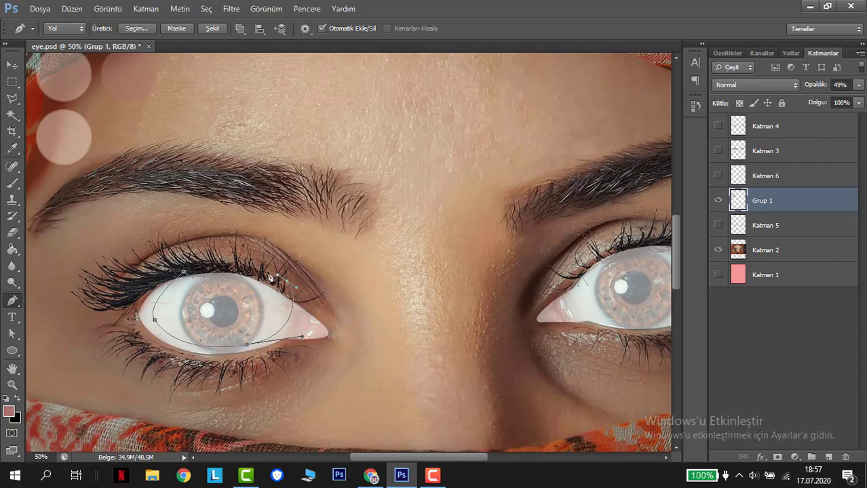
pyautogui.click(184, 273)
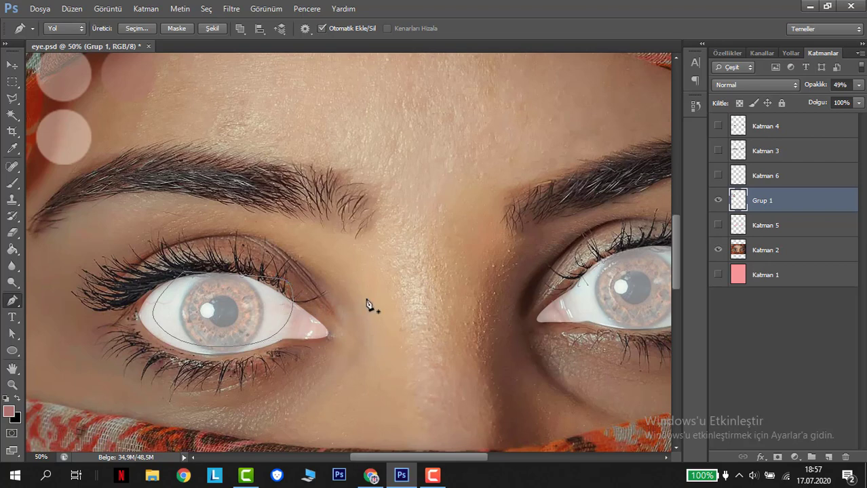
# Trace a matching closed oval path around the right iris and convert both ovals to a selection.
pyautogui.press('space')
pyautogui.moveTo(438, 285); pyautogui.dragTo(333, 294)
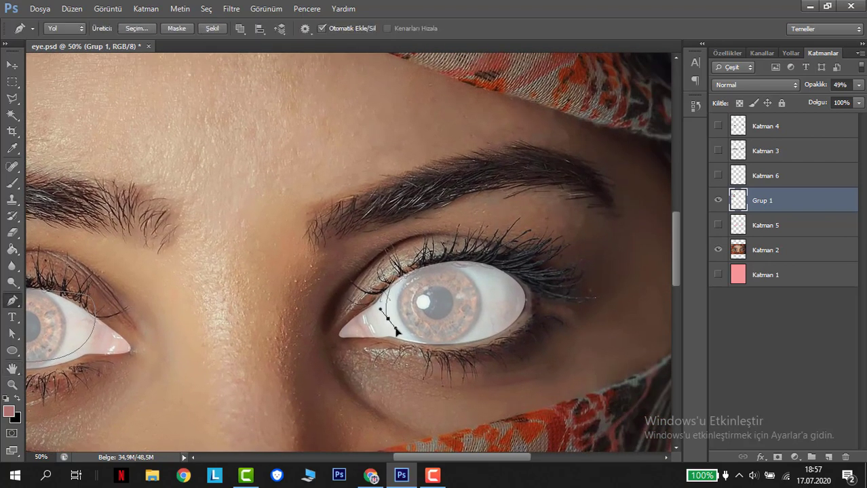
pyautogui.moveTo(419, 336); pyautogui.dragTo(479, 338)
pyautogui.moveTo(500, 261); pyautogui.dragTo(489, 258)
pyautogui.click(380, 307)
pyautogui.hotkey('ctrl', 'Return')
# Set the Grup 1 opacity back to 100% and add a new layer above it.
pyautogui.hotkey('ctrl', '-')
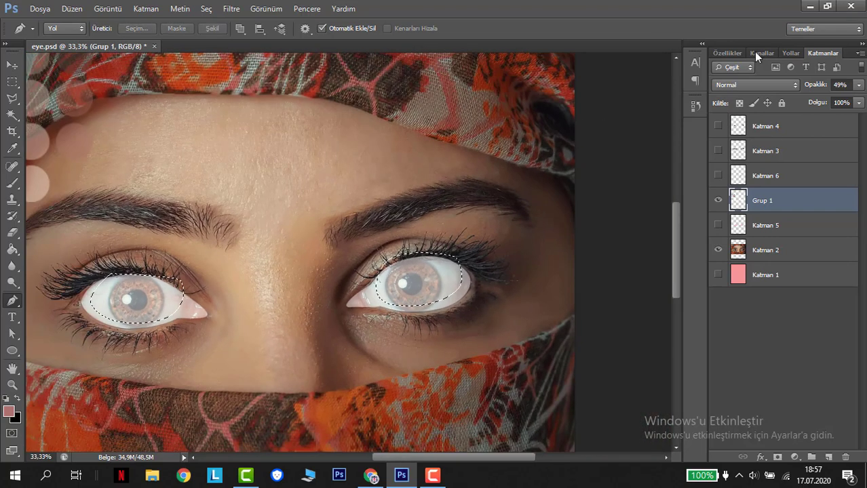
pyautogui.press('0')
pyautogui.scroll(3, 200, 221)
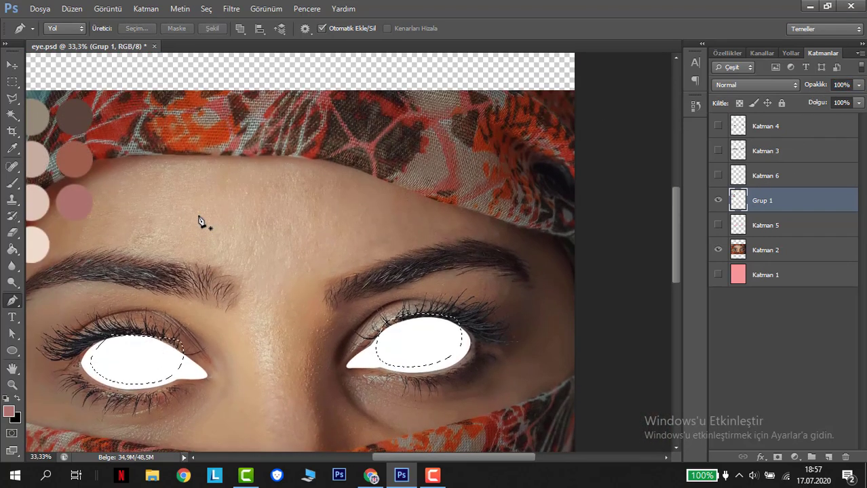
pyautogui.press('h')
pyautogui.moveTo(232, 268); pyautogui.dragTo(594, 229)
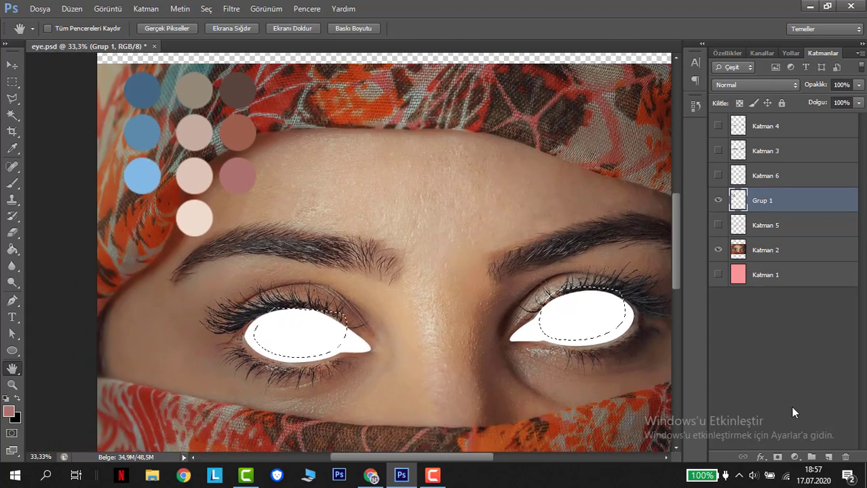
pyautogui.click(828, 457)
# Sample the grey-beige swatch 958979 and fill Katman 7 with it everywhere outside the two iris ovals, then deselect.
pyautogui.scroll(3, 160, 250)
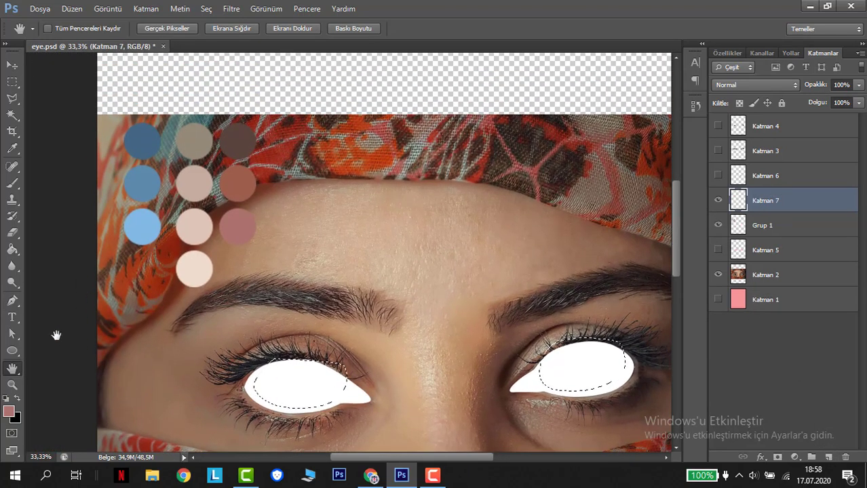
pyautogui.click(9, 413)
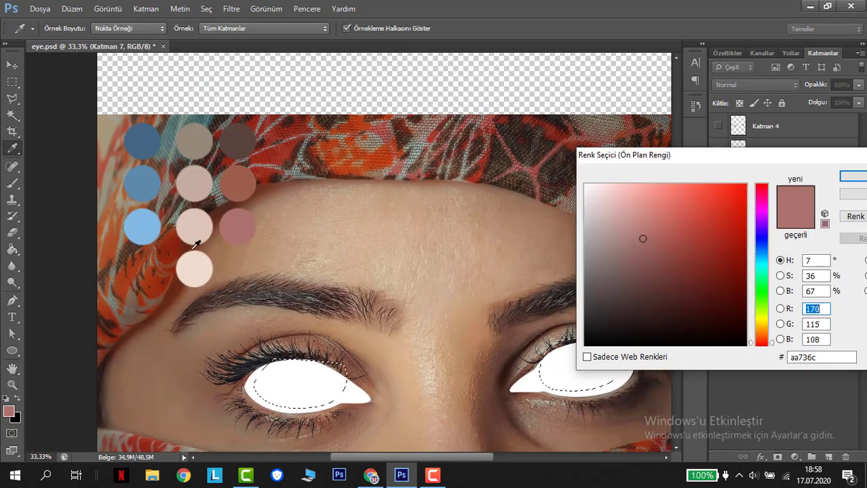
pyautogui.click(223, 144)
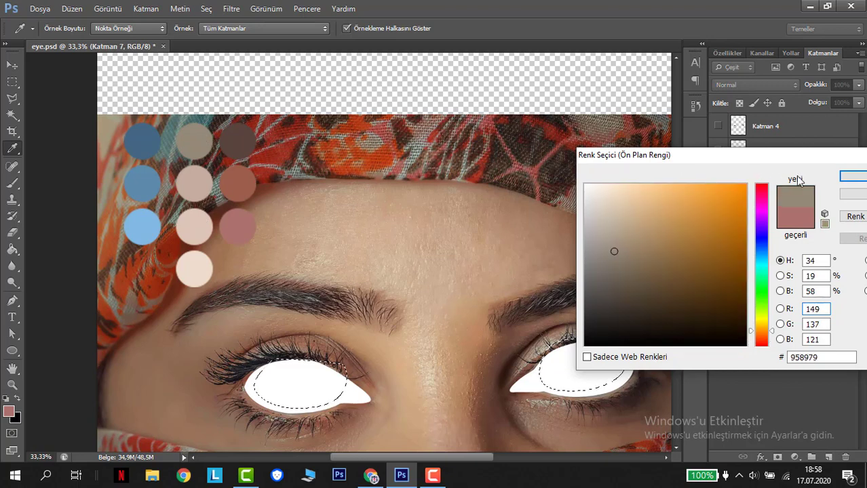
pyautogui.click(852, 177)
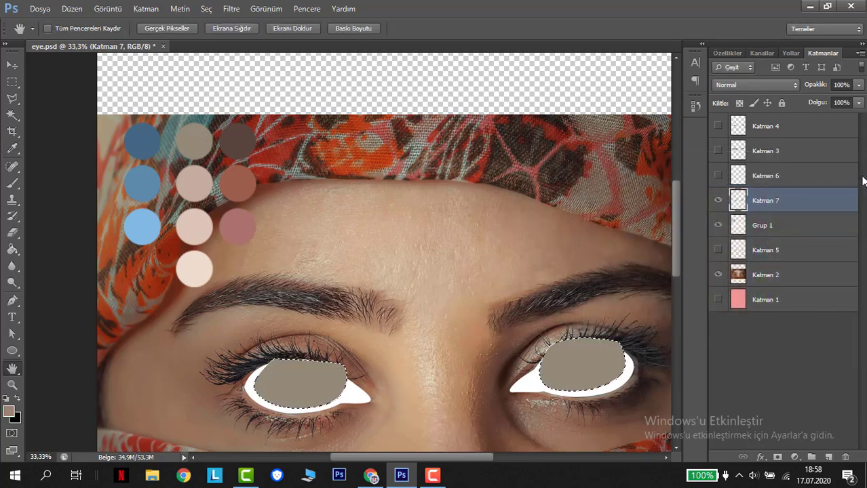
pyautogui.hotkey('ctrl', 'shift', 'i')
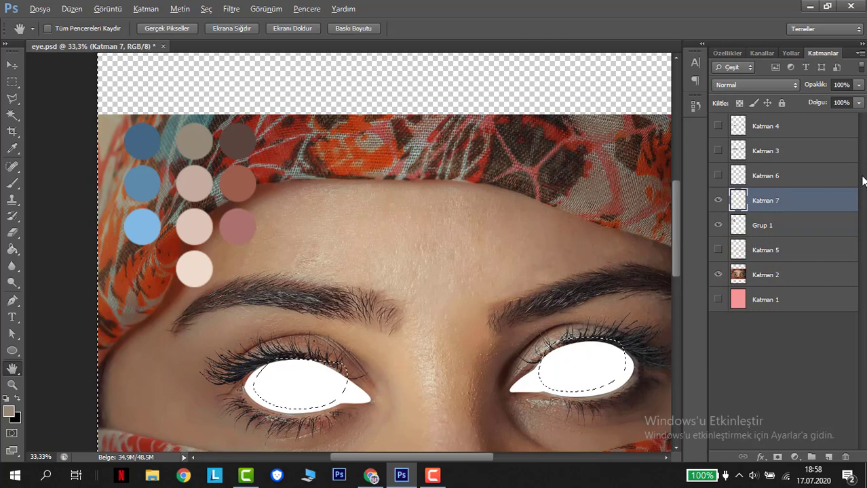
pyautogui.hotkey('alt', 'BackSpace')
pyautogui.hotkey('ctrl', 'd')
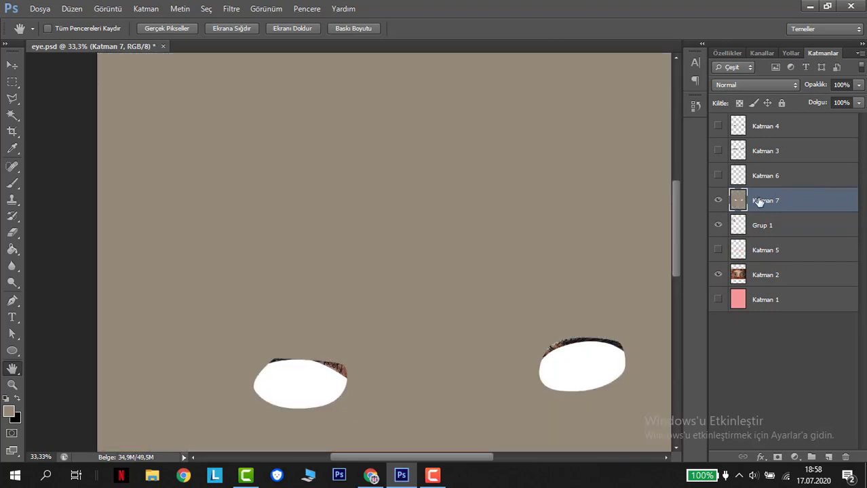
# Load the Grup 1 shapes as a selection, invert it and erase the grey-beige fill outside the eye whites on Katman 7.
pyautogui.keyDown('ctrl'); pyautogui.click(741, 229); pyautogui.keyUp('ctrl')
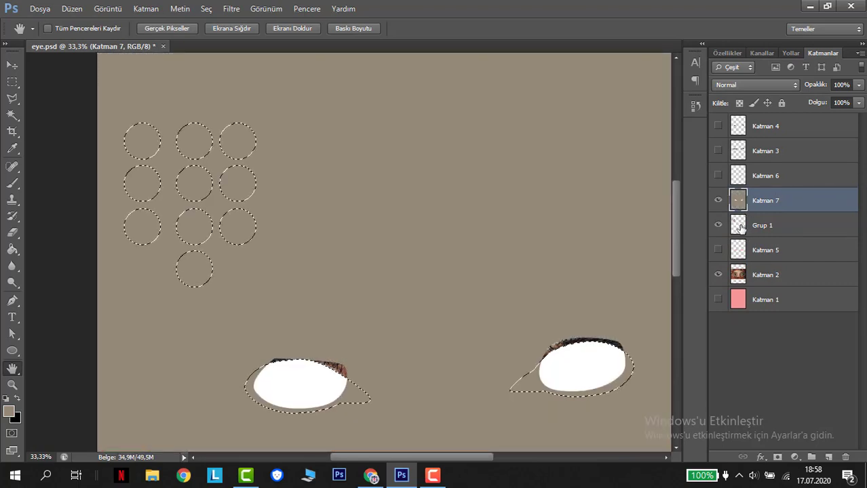
pyautogui.hotkey('ctrl', 'shift', 'i')
pyautogui.press('e')
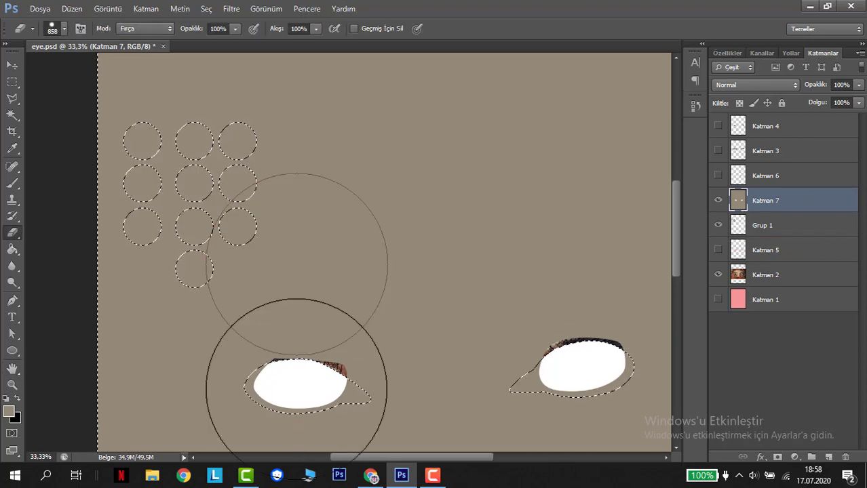
pyautogui.moveTo(257, 214)
pyautogui.mouseDown()
pyautogui.moveTo(110, 223)
pyautogui.moveTo(426, 203)
pyautogui.mouseUp()
pyautogui.hotkey('ctrl', '-')
pyautogui.hotkey('ctrl', '-')
pyautogui.hotkey('ctrl', '-')
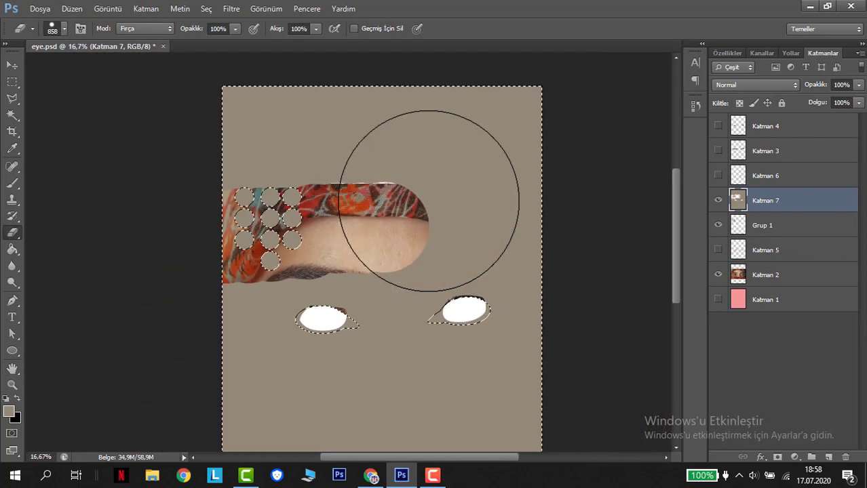
pyautogui.moveTo(454, 151)
pyautogui.mouseDown()
pyautogui.moveTo(310, 213)
pyautogui.moveTo(370, 329)
pyautogui.moveTo(257, 358)
pyautogui.mouseUp()
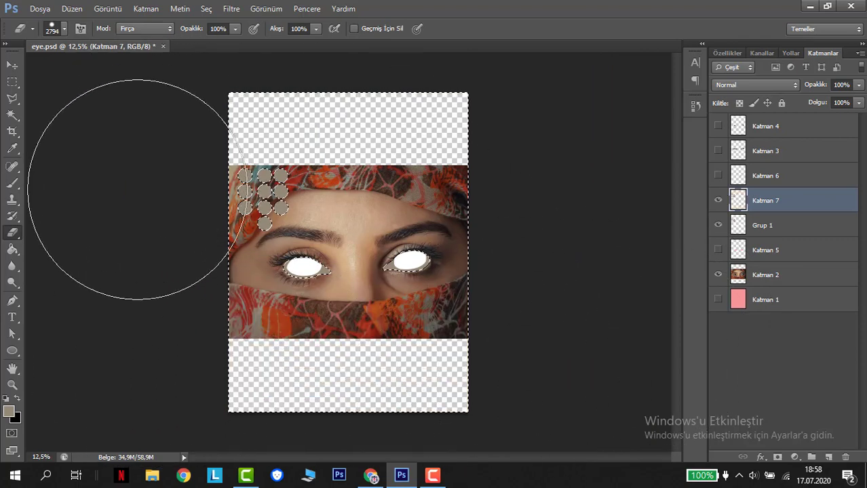
# Erase the leftover grey-beige fill covering the colour swatches on Katman 7 and save the document.
pyautogui.hotkey('ctrl', '+')
pyautogui.hotkey('ctrl', '+')
pyautogui.hotkey('ctrl', '+')
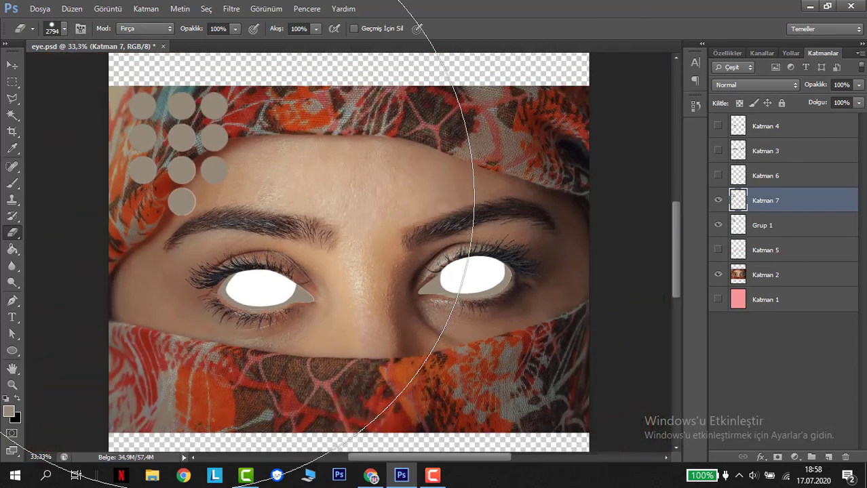
pyautogui.hotkey('ctrl', '-')
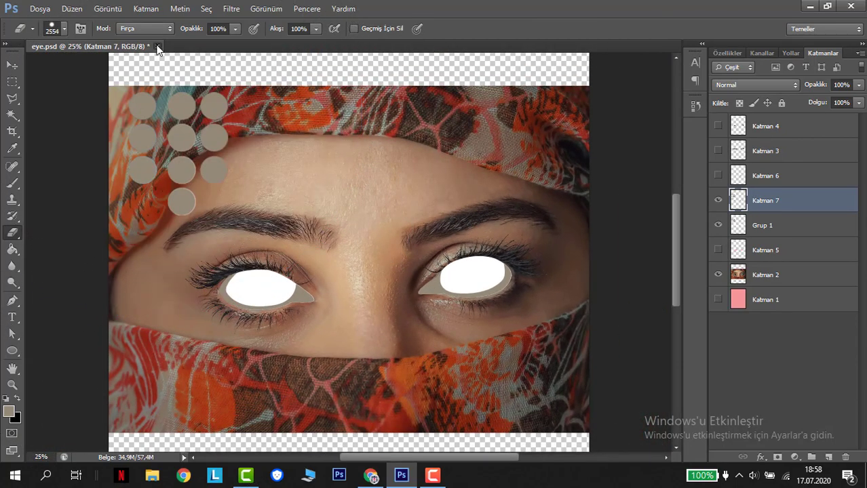
pyautogui.click(157, 46)
pyautogui.click(533, 182)
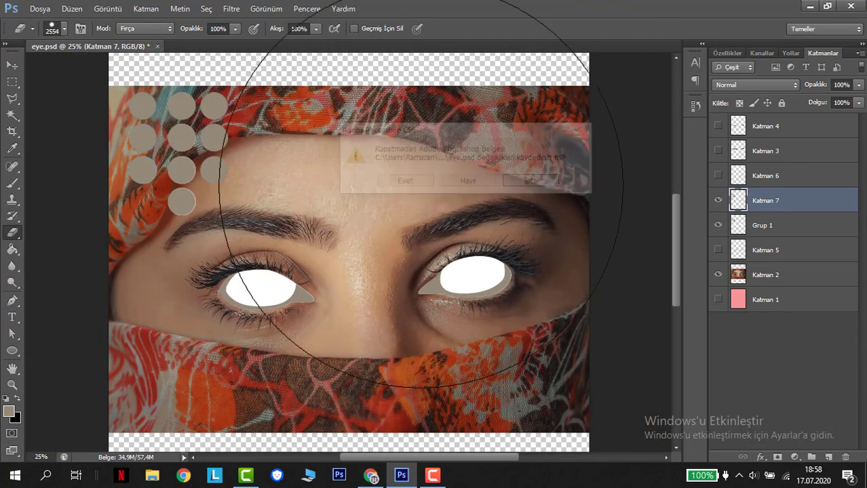
pyautogui.keyDown('alt'); pyautogui.rightClick(215, 170); pyautogui.keyUp('alt')
pyautogui.moveTo(155, 139)
pyautogui.mouseDown()
pyautogui.moveTo(155, 174)
pyautogui.moveTo(206, 179)
pyautogui.moveTo(125, 136)
pyautogui.moveTo(177, 189)
pyautogui.mouseUp()
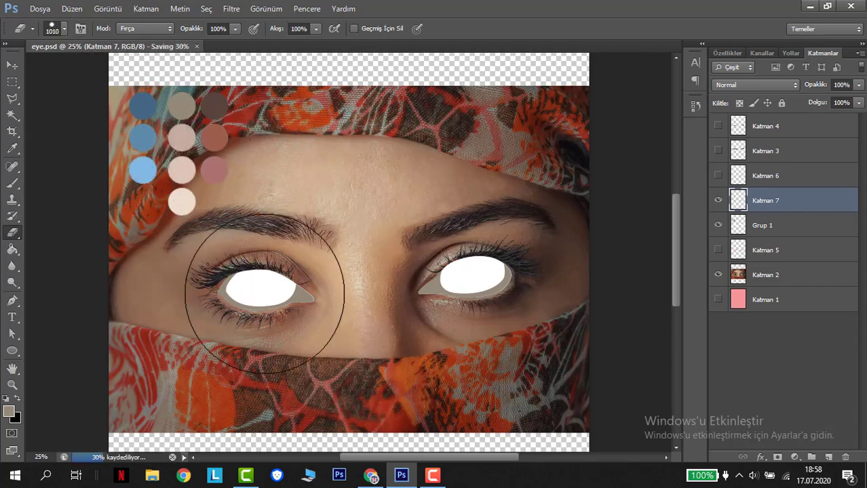
# Trace a closed Pen path across the inside of the left eye white and around outside its lower lid.
pyautogui.scroll(1, 265, 282)
pyautogui.scroll(1, 265, 294)
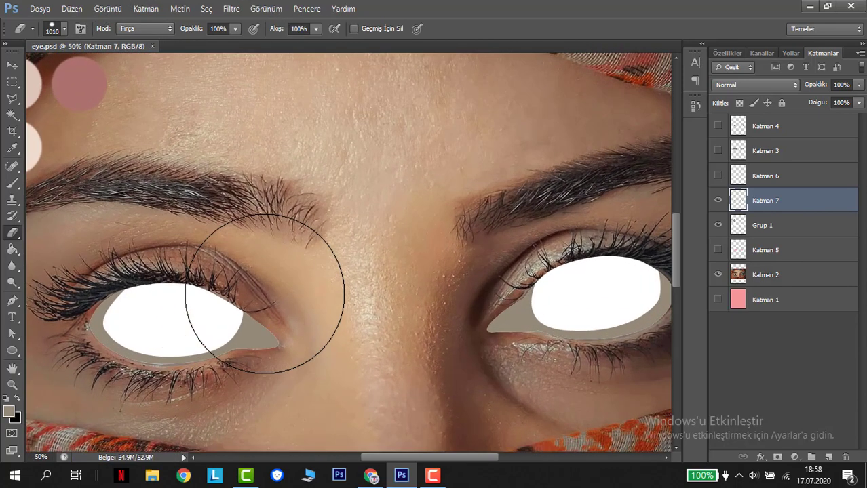
pyautogui.press('h')
pyautogui.moveTo(271, 310); pyautogui.dragTo(382, 314)
pyautogui.press('p')
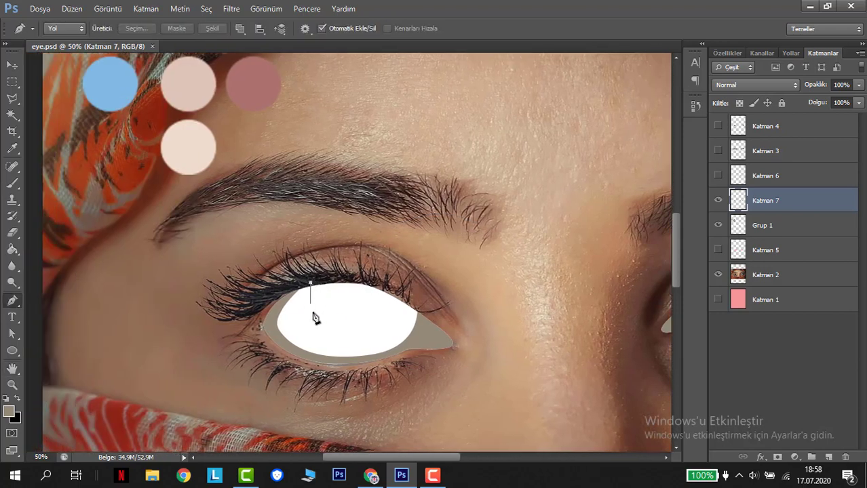
pyautogui.moveTo(315, 335)
pyautogui.mouseDown()
pyautogui.moveTo(369, 336)
pyautogui.moveTo(310, 344)
pyautogui.mouseUp()
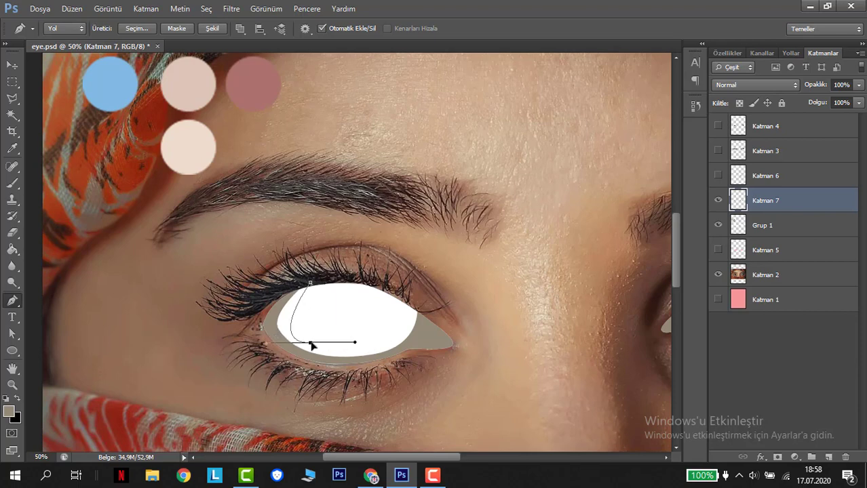
pyautogui.moveTo(398, 326); pyautogui.dragTo(424, 294)
pyautogui.moveTo(258, 373); pyautogui.dragTo(242, 329)
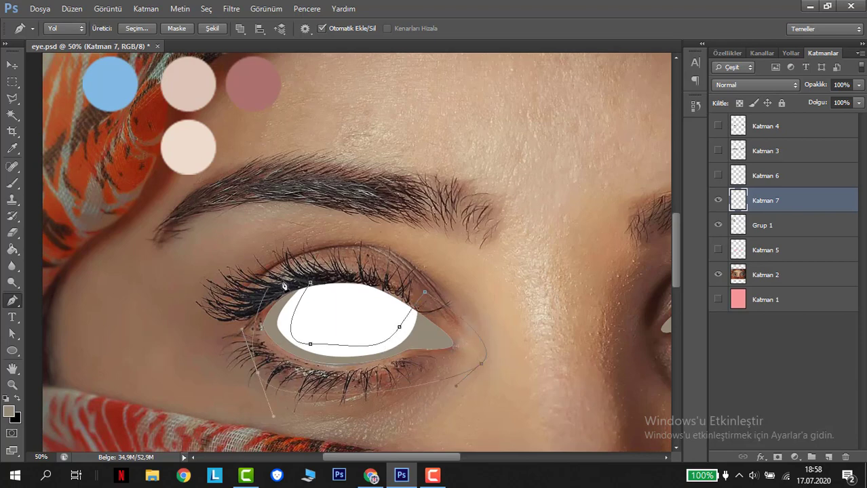
pyautogui.moveTo(302, 276); pyautogui.dragTo(322, 271)
pyautogui.click(313, 283)
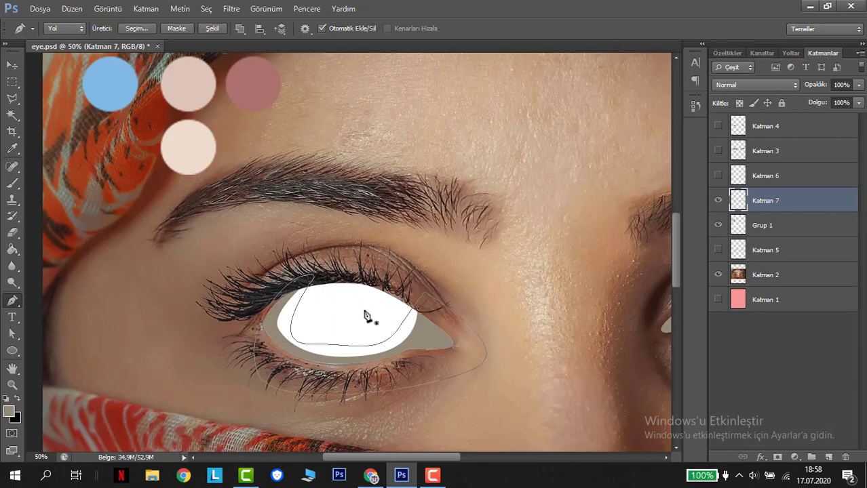
# Trace the inner shading curve along the side and lower part of the right eye white with the Pen tool.
pyautogui.press('space')
pyautogui.moveTo(360, 333); pyautogui.dragTo(372, 316)
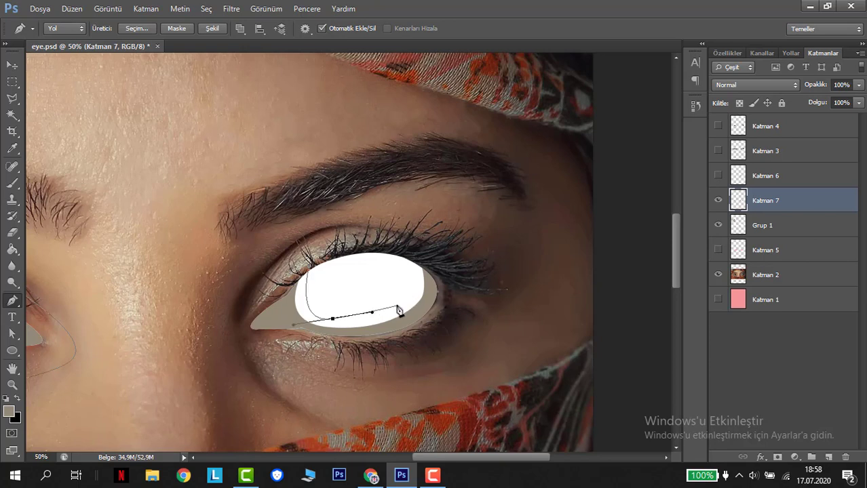
pyautogui.moveTo(399, 302); pyautogui.dragTo(411, 293)
pyautogui.hotkey('ctrl', 'z')
pyautogui.keyDown('alt'); pyautogui.click(331, 318); pyautogui.keyUp('alt')
pyautogui.moveTo(390, 302); pyautogui.dragTo(444, 262)
pyautogui.hotkey('ctrl', 'z')
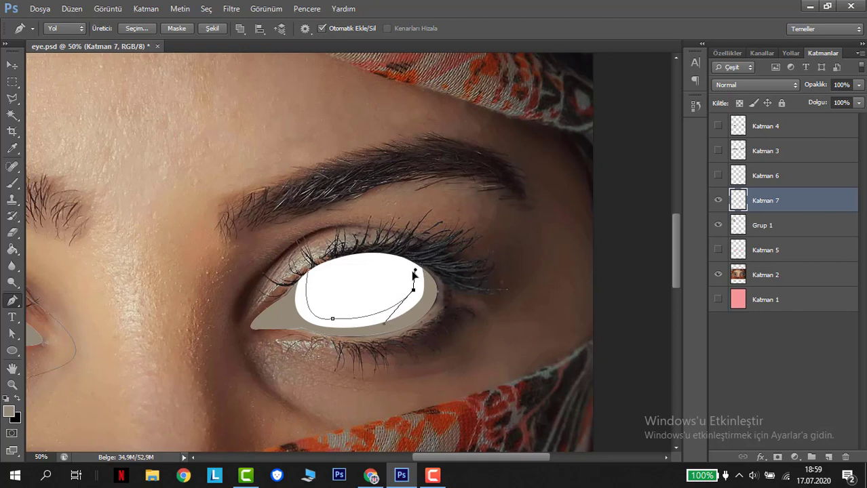
# Close the right eye's path around the outside of its lower lid and convert both eye paths to a selection.
pyautogui.moveTo(450, 289); pyautogui.dragTo(449, 342)
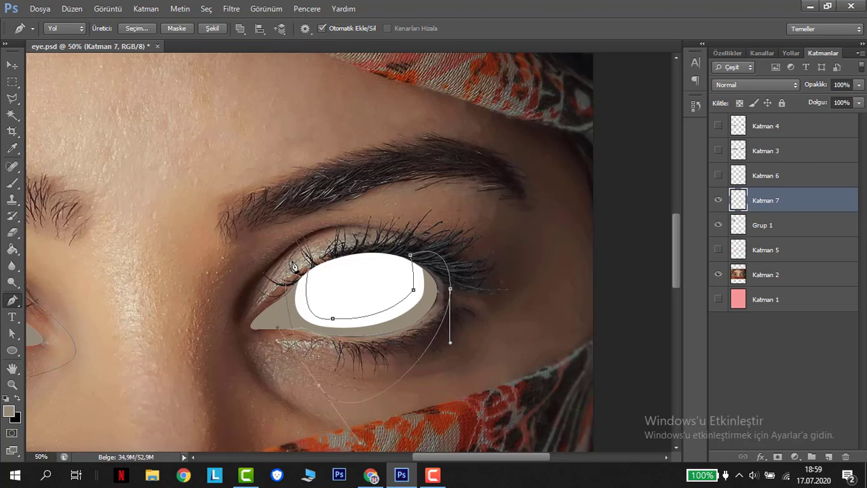
pyautogui.moveTo(231, 309); pyautogui.dragTo(261, 281)
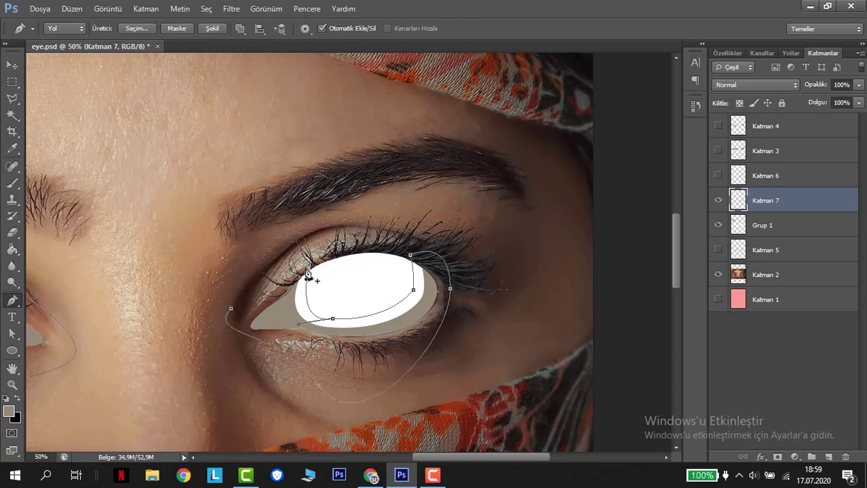
pyautogui.click(309, 285)
pyautogui.hotkey('ctrl', 'Return')
pyautogui.scroll(-2, 309, 285)
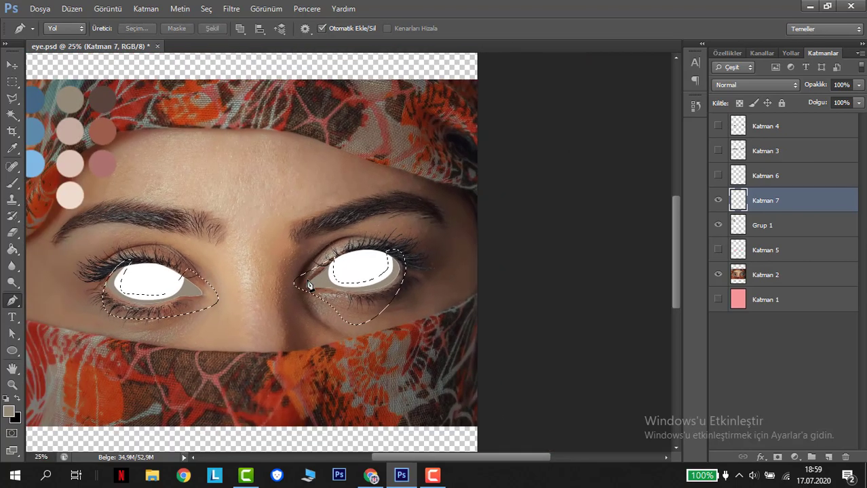
# Add a new layer above Grup 1 and fill the selection with the pinkish-beige swatch c3ada0.
pyautogui.click(719, 202)
pyautogui.click(718, 201)
pyautogui.click(754, 231)
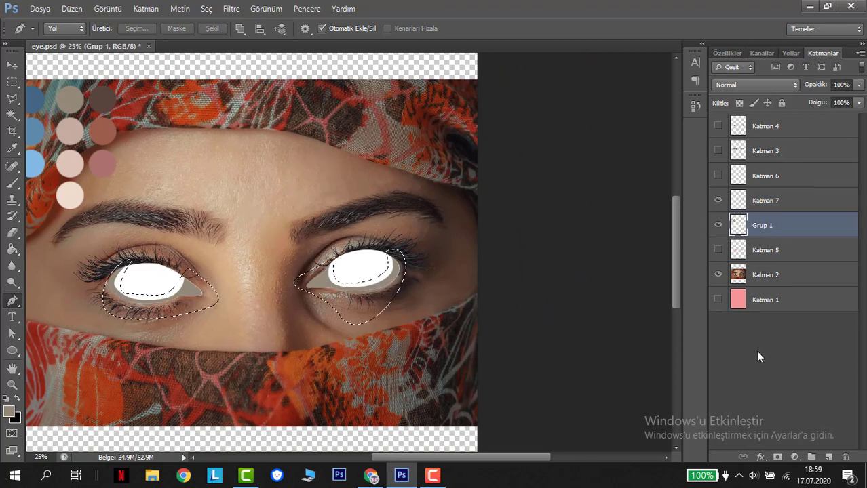
pyautogui.click(828, 458)
pyautogui.scroll(1, 240, 264)
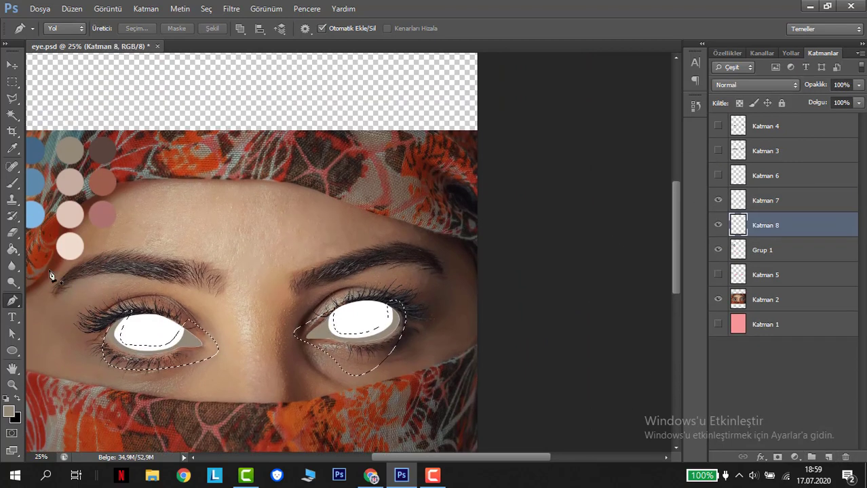
pyautogui.click(9, 411)
pyautogui.click(73, 180)
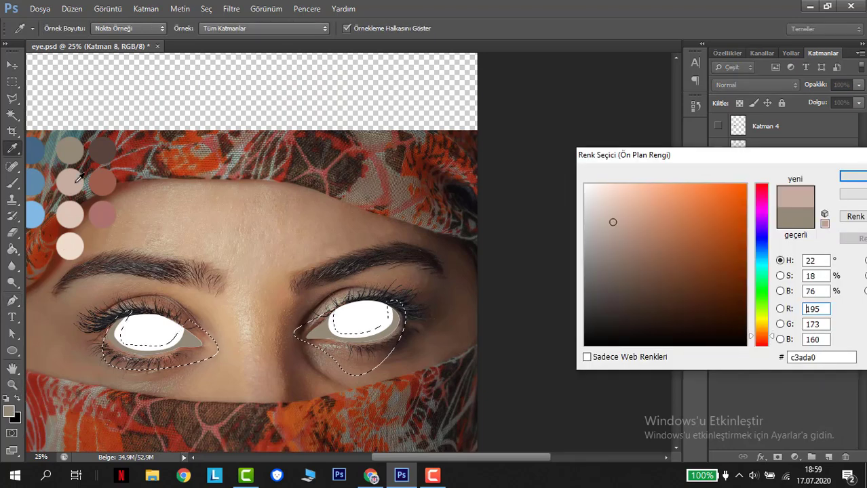
pyautogui.press('Return')
pyautogui.hotkey('alt', 'BackSpace')
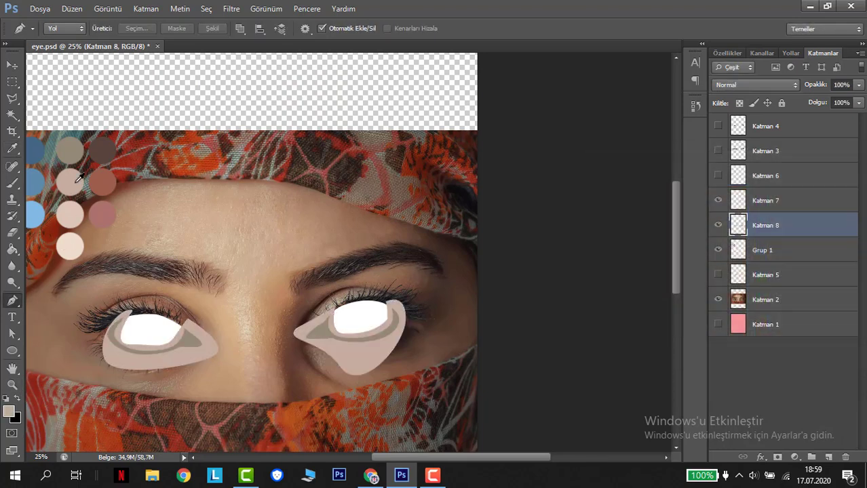
# Erase the pinkish-beige fill outside the Grup 1 eye shapes on Katman 8 and deselect.
pyautogui.keyDown('ctrl'); pyautogui.click(742, 257); pyautogui.keyUp('ctrl')
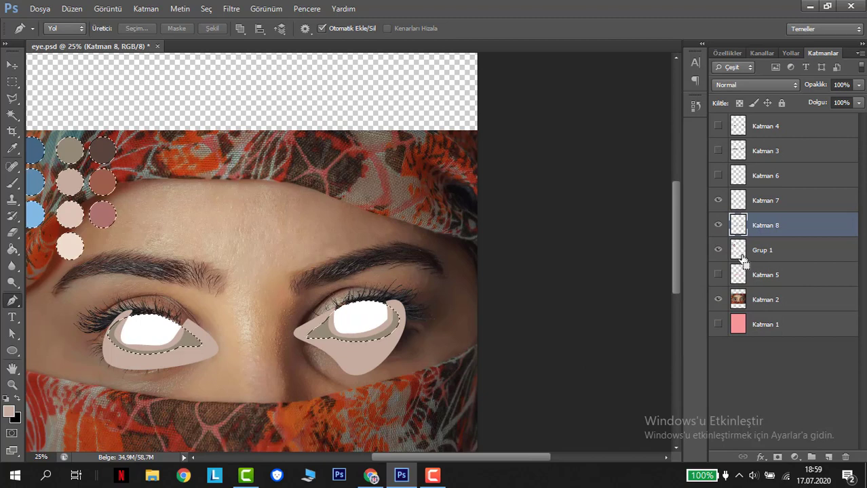
pyautogui.press('e')
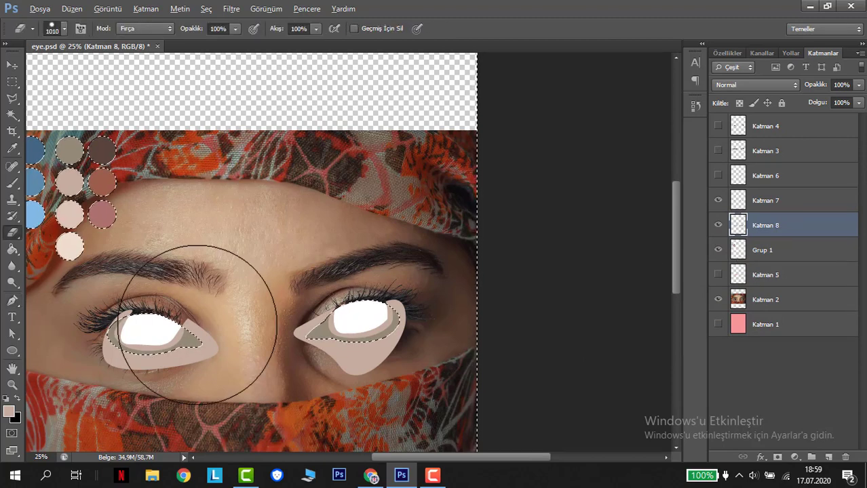
pyautogui.moveTo(198, 324)
pyautogui.mouseDown()
pyautogui.moveTo(122, 329)
pyautogui.moveTo(454, 329)
pyautogui.mouseUp()
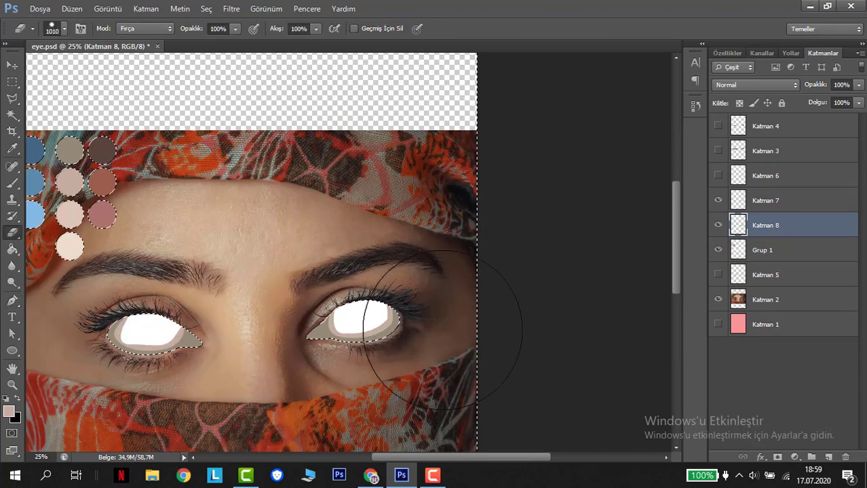
pyautogui.hotkey('ctrl', 'd')
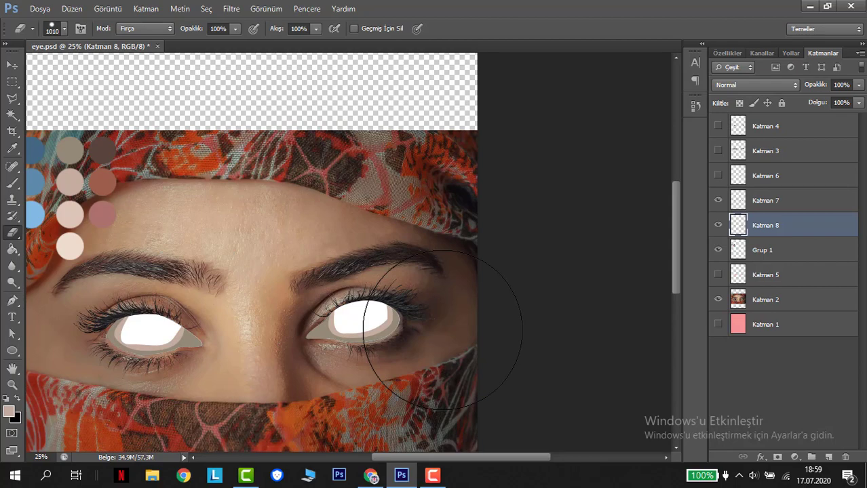
# Save the document, hide the Katman 2 photo and show the Katman 5 and Katman 1 layers.
pyautogui.scroll(2, 442, 330)
pyautogui.press('h')
pyautogui.moveTo(326, 379); pyautogui.dragTo(493, 282)
pyautogui.moveTo(318, 317); pyautogui.dragTo(372, 325)
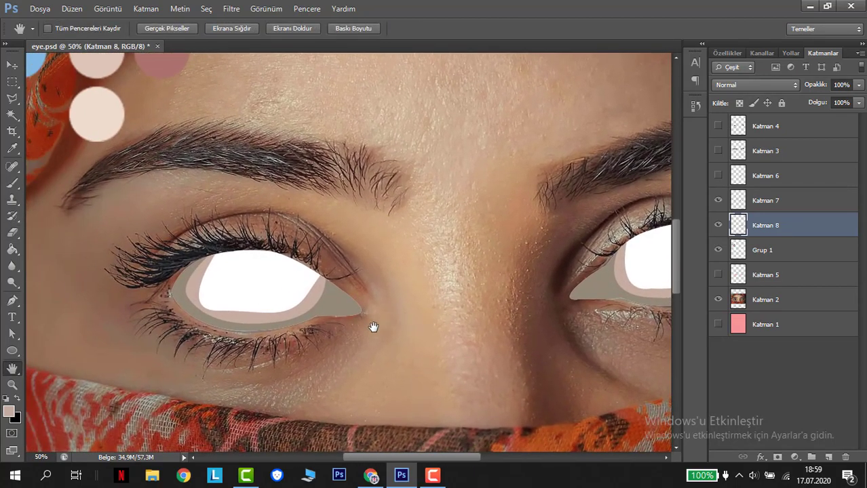
pyautogui.hotkey('ctrl', '-')
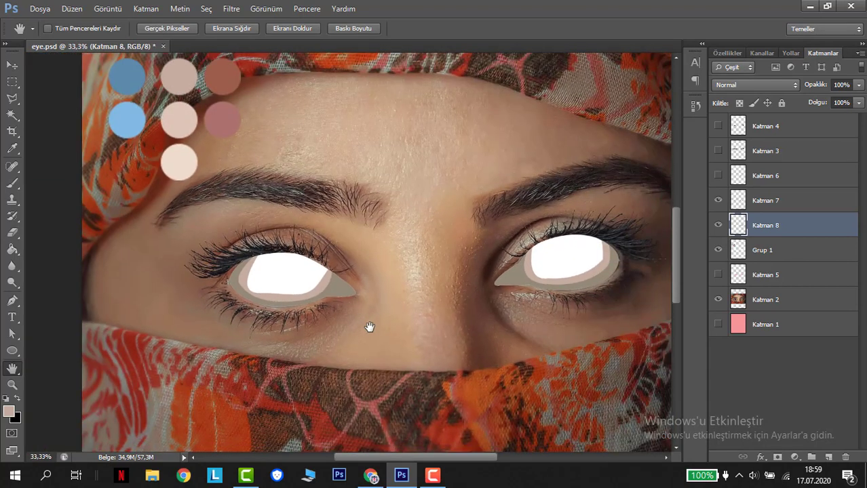
pyautogui.hotkey('ctrl', 's')
pyautogui.click(719, 276)
pyautogui.click(718, 299)
pyautogui.click(718, 324)
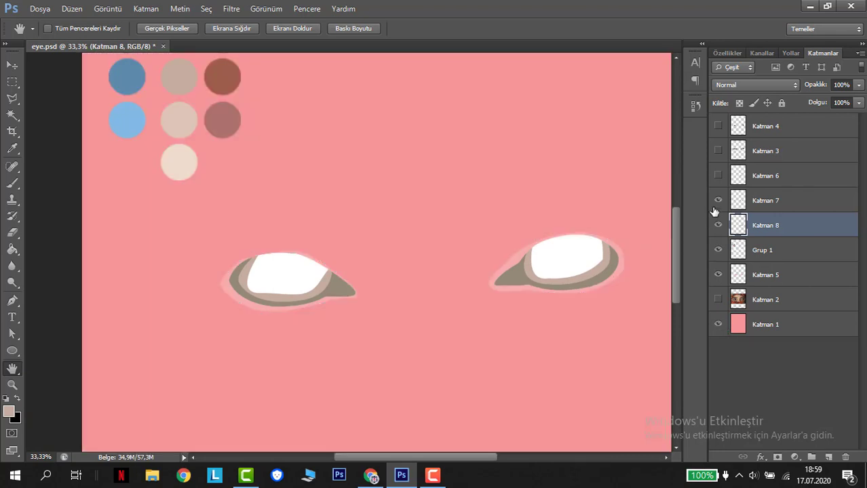
# Show the Katman 6, Katman 3 and Katman 4 layers over the pink background and check the illustrated eyes.
pyautogui.moveTo(717, 173); pyautogui.dragTo(715, 127)
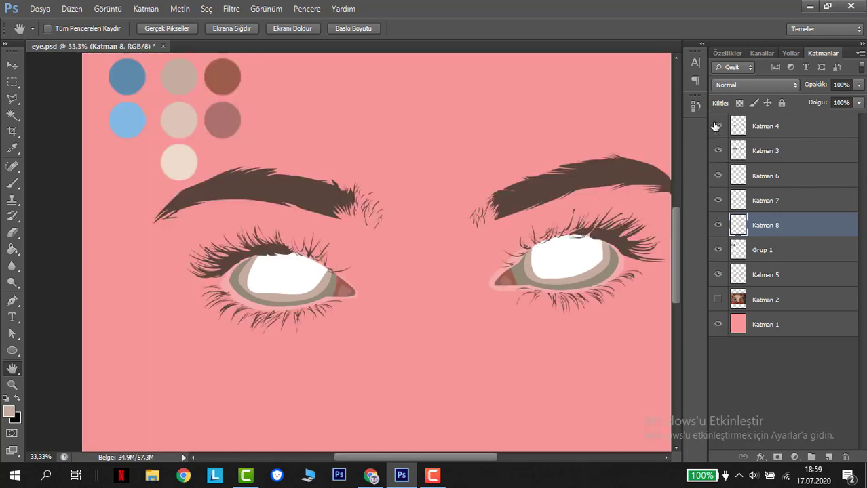
pyautogui.hotkey('ctrl', '-')
pyautogui.hotkey('ctrl', '-')
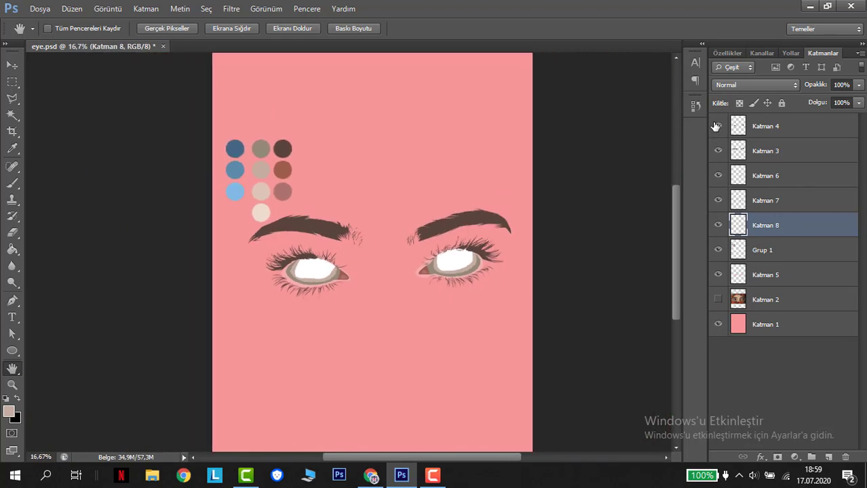
pyautogui.hotkey('ctrl', '+')
pyautogui.hotkey('ctrl', '+')
pyautogui.hotkey('ctrl', '+')
pyautogui.hotkey('ctrl', '+')
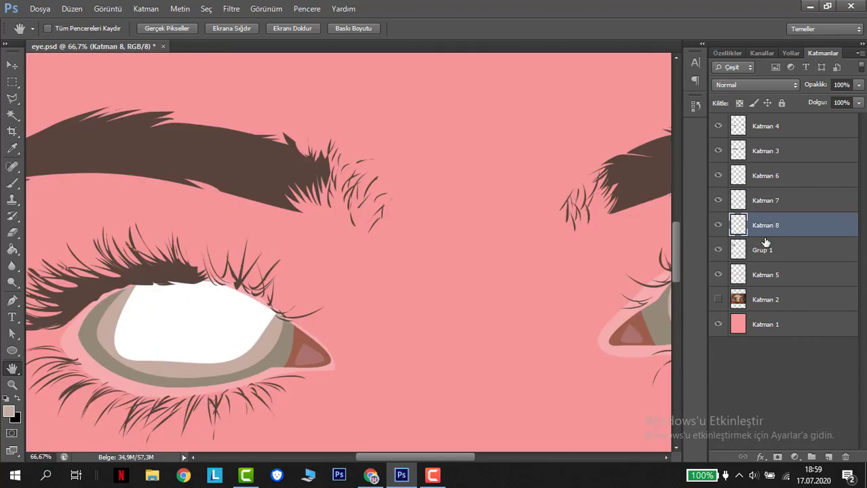
# Add a new layer above Katman 8 and name it kornea.
pyautogui.click(828, 456)
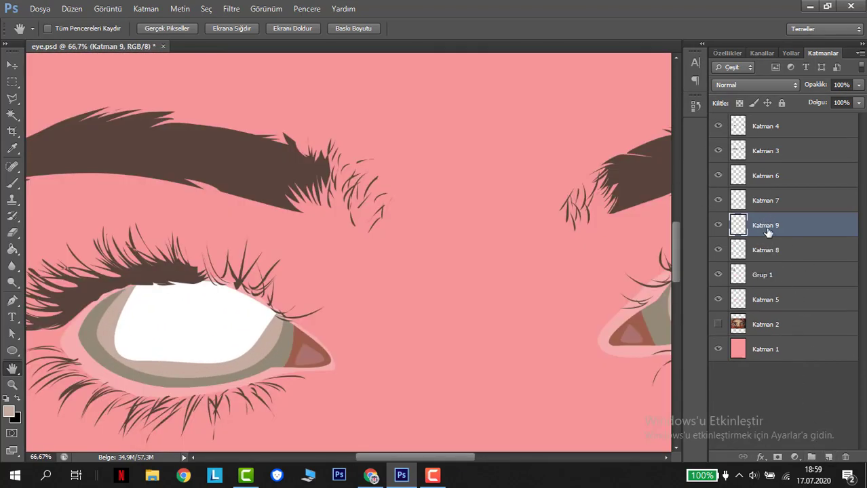
pyautogui.doubleClick(767, 226)
pyautogui.write('kornea')
pyautogui.press('Return')
# Show only the Katman 2 photo and make a circular marquee selection around the left eye's iris.
pyautogui.hotkey('ctrl', '-')
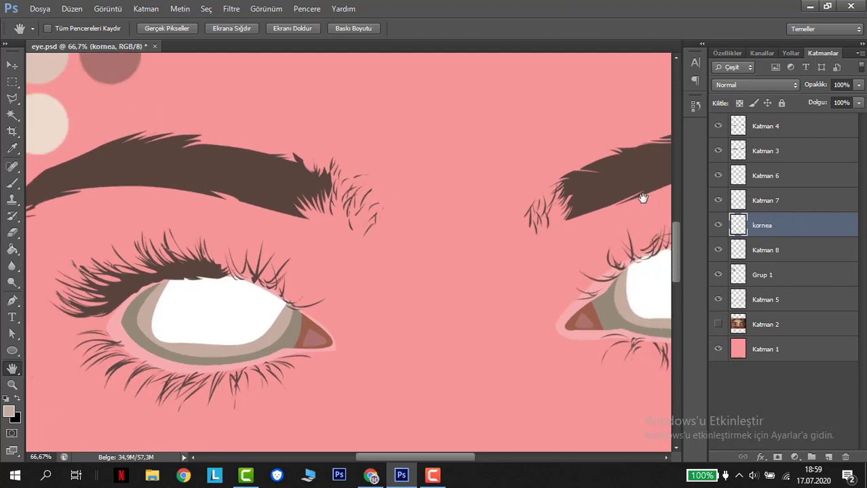
pyautogui.rightClick(12, 82)
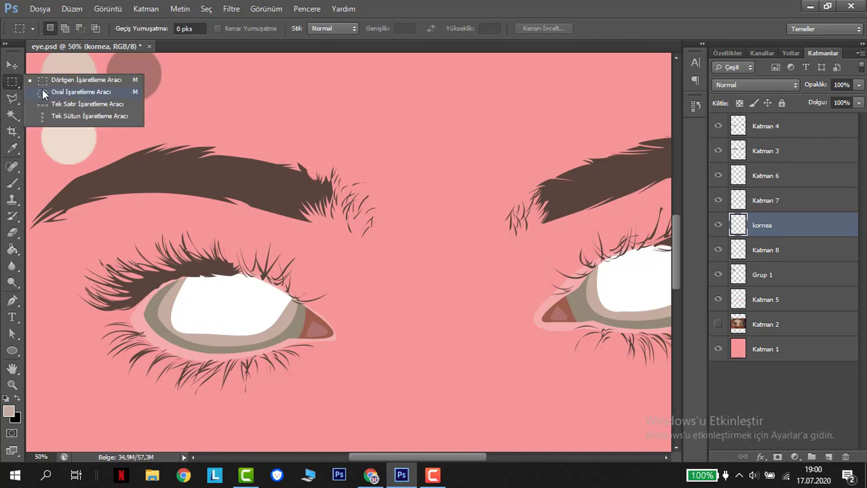
pyautogui.click(46, 91)
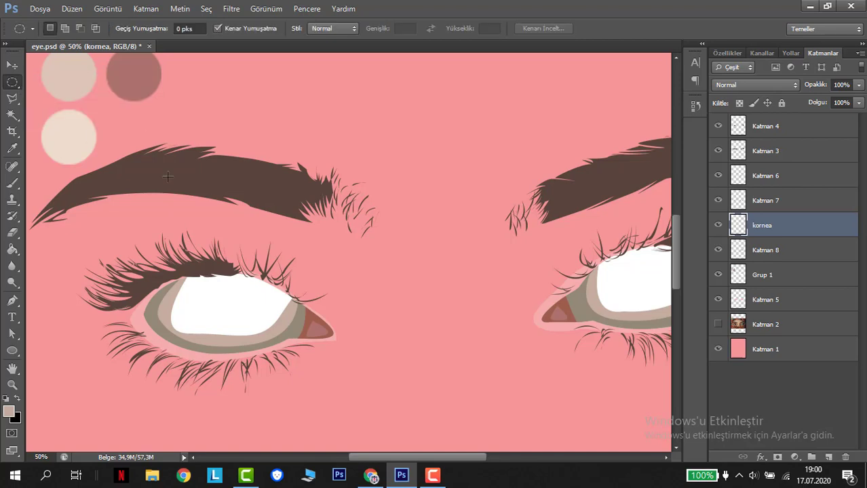
pyautogui.click(718, 325)
pyautogui.keyDown('alt'); pyautogui.click(716, 325); pyautogui.keyUp('alt')
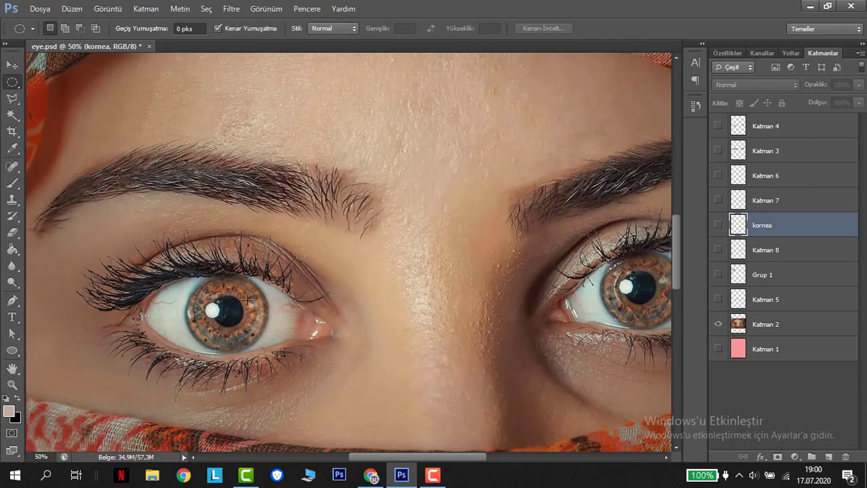
pyautogui.moveTo(226, 311); pyautogui.dragTo(184, 266)
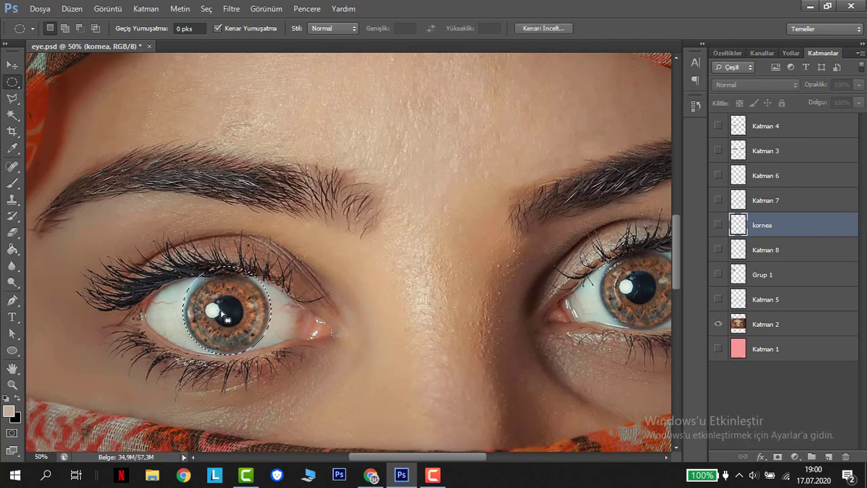
# Show the illustration layers above the photo, fill the iris selection on kornea with the dark blue swatch 426782 and deselect.
pyautogui.scroll(-2, 305, 238)
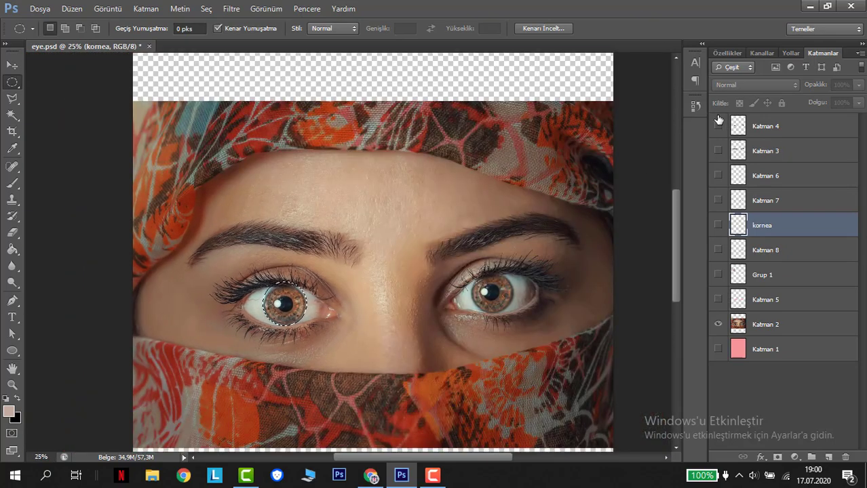
pyautogui.click(718, 126)
pyautogui.click(718, 126)
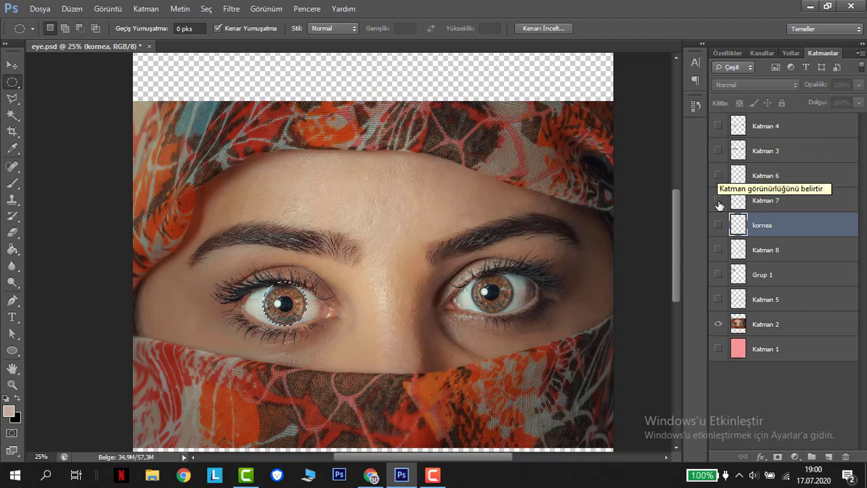
pyautogui.click(719, 250)
pyautogui.moveTo(724, 251); pyautogui.dragTo(717, 126)
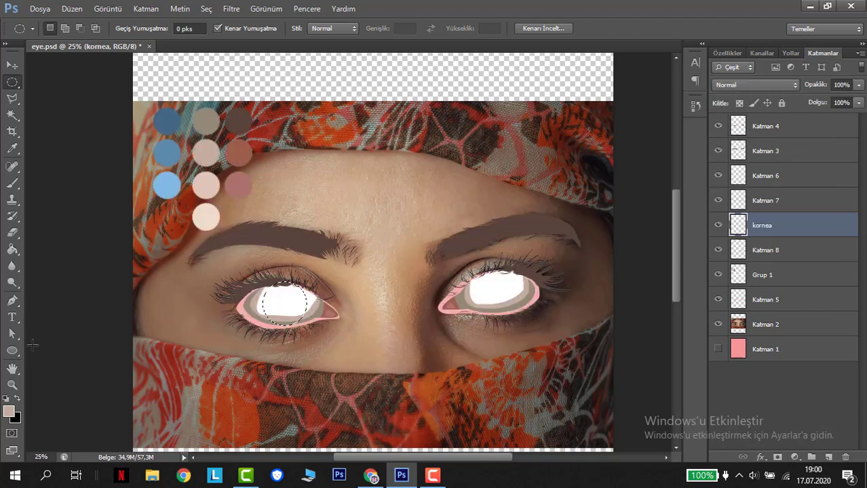
pyautogui.click(9, 411)
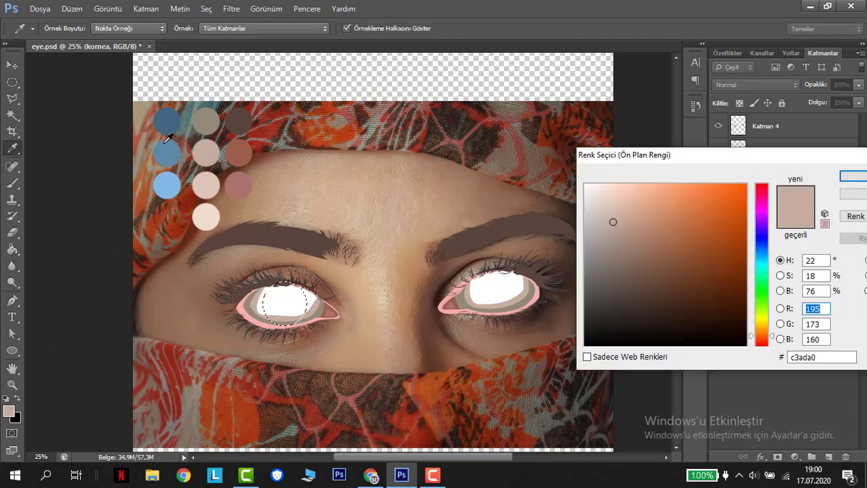
pyautogui.click(169, 123)
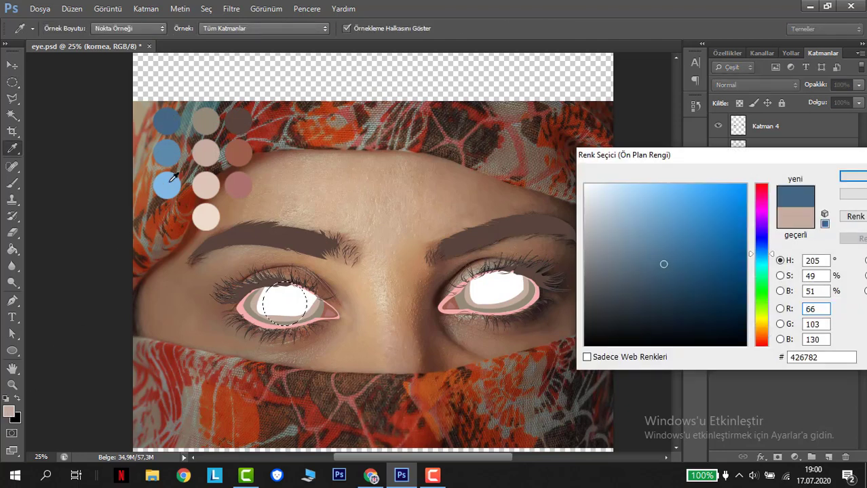
pyautogui.click(849, 177)
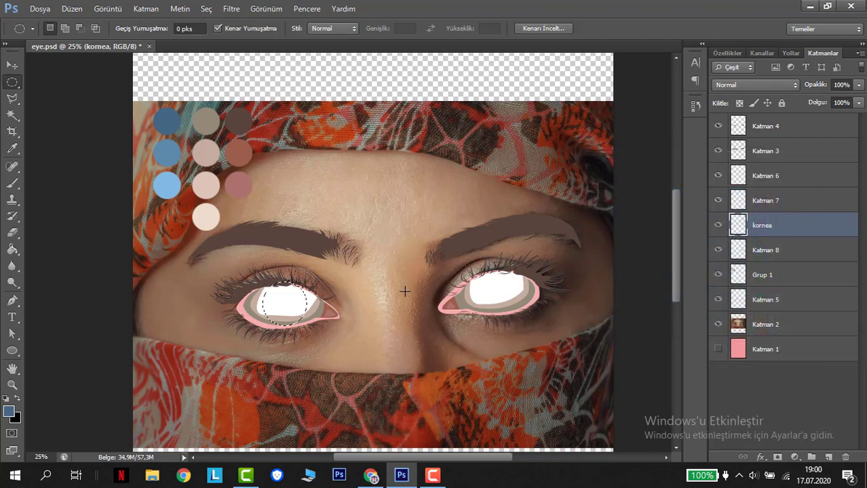
pyautogui.hotkey('alt', 'BackSpace')
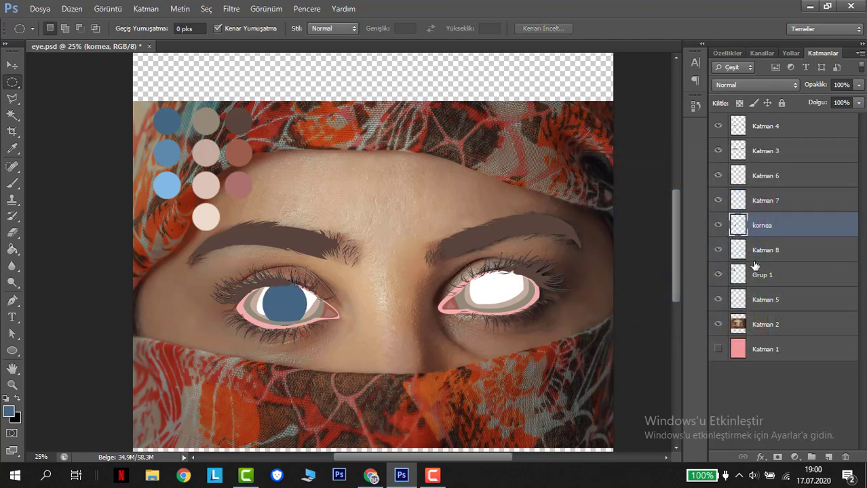
# Move the kornea layer above Katman 6 and show only the Katman 2 photo.
pyautogui.moveTo(784, 227); pyautogui.dragTo(782, 176)
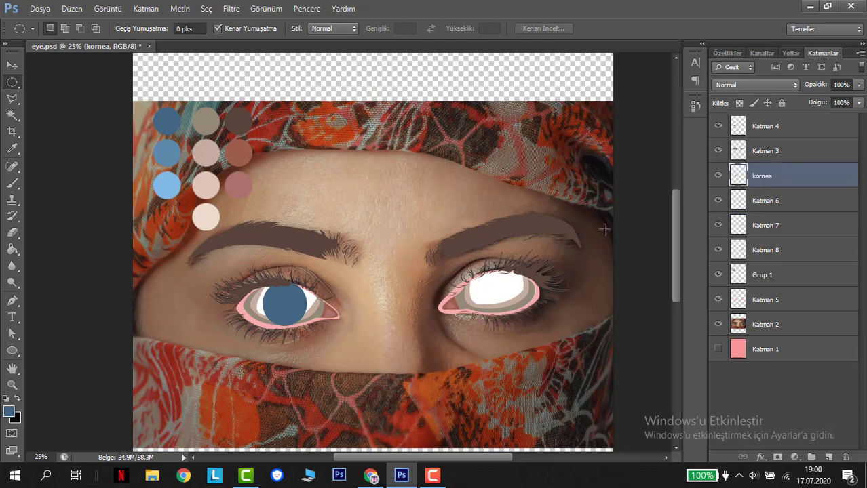
pyautogui.keyDown('alt'); pyautogui.click(717, 324); pyautogui.keyUp('alt')
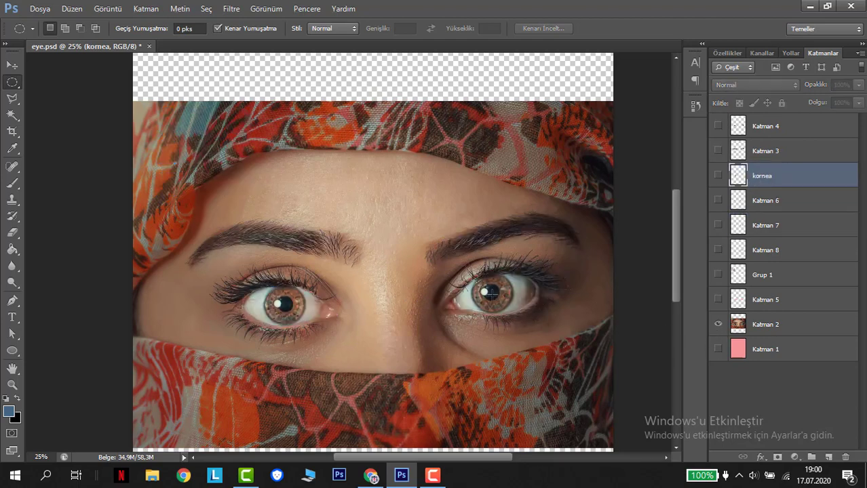
pyautogui.hotkey('ctrl', '+')
pyautogui.hotkey('ctrl', '+')
pyautogui.press('h')
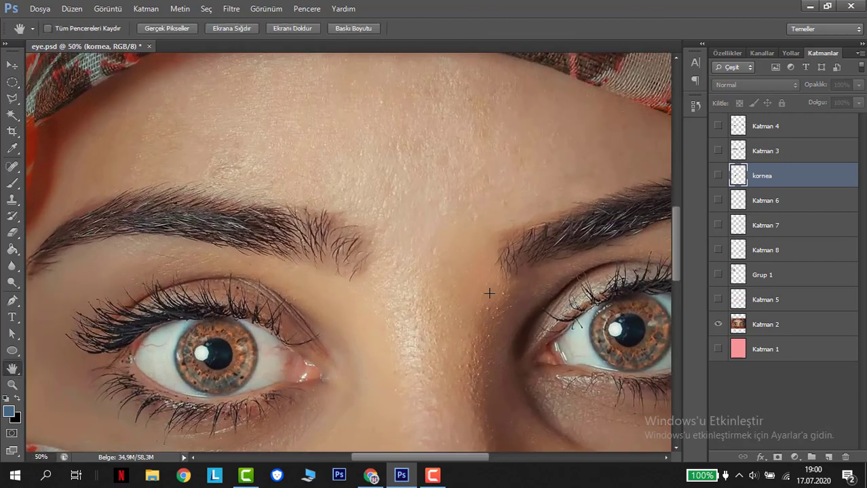
pyautogui.moveTo(487, 292); pyautogui.dragTo(353, 296)
pyautogui.press('m')
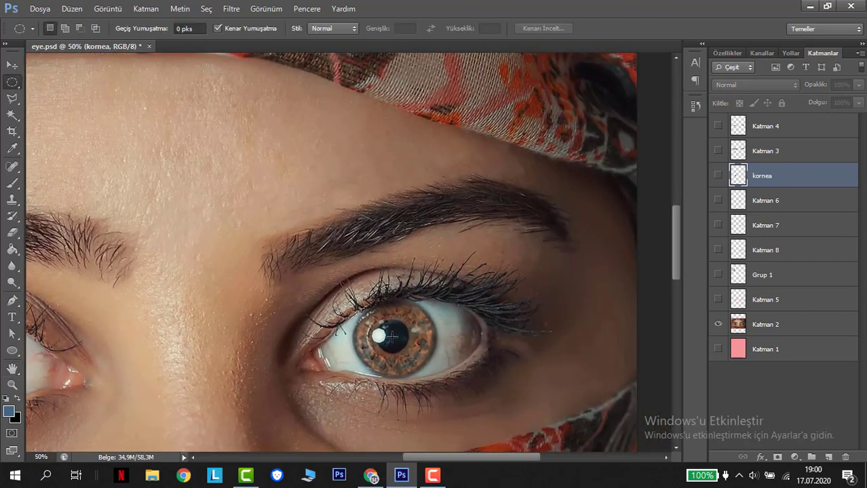
pyautogui.moveTo(392, 337); pyautogui.dragTo(349, 289)
pyautogui.hotkey('ctrl', 'd')
pyautogui.press('v')
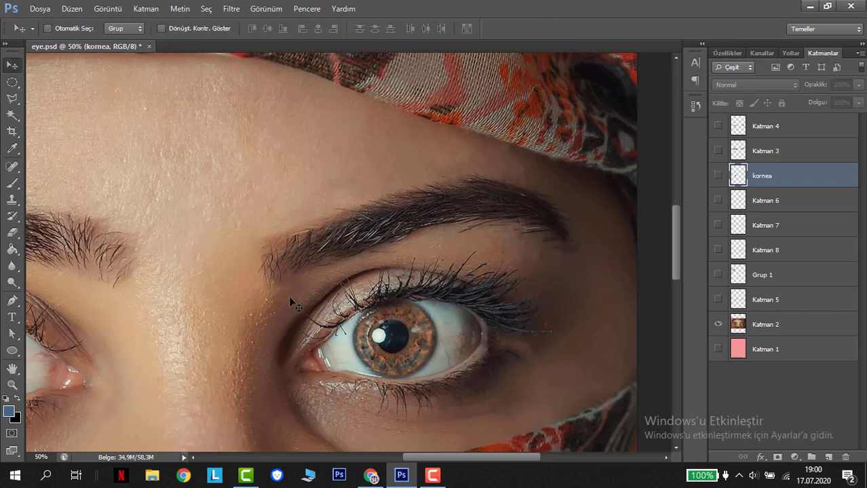
# Show the kornea layer over the photo and place a duplicate of its blue circle over the right eye's iris.
pyautogui.press('h')
pyautogui.moveTo(299, 292); pyautogui.dragTo(296, 292)
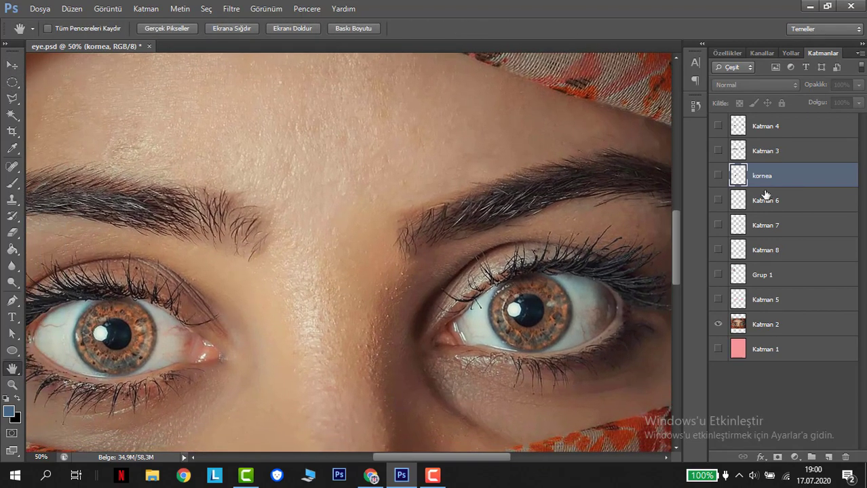
pyautogui.click(719, 178)
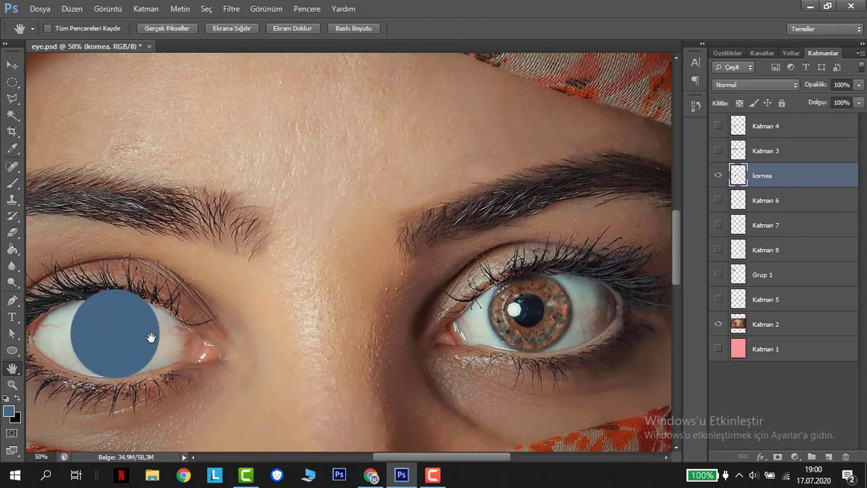
pyautogui.press('v')
pyautogui.moveTo(126, 345); pyautogui.dragTo(541, 319)
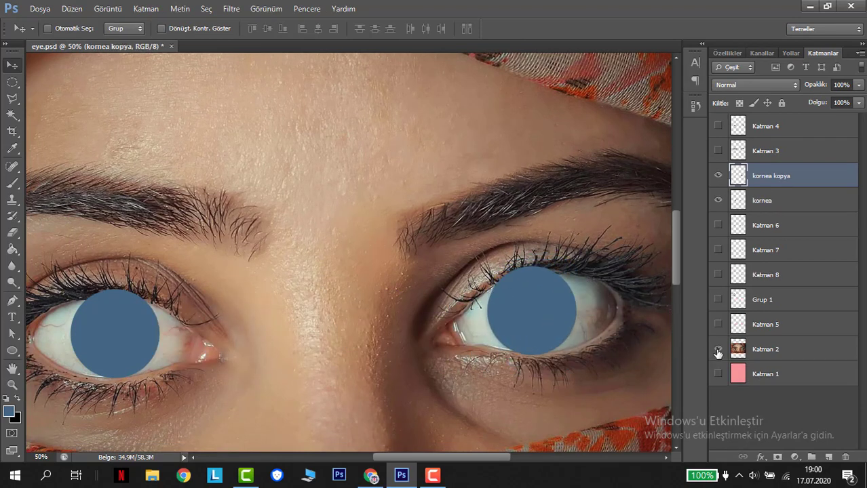
# Show the illustration layers, erase the parts of both blue iris circles outside the Grup 1 eye shapes and deselect.
pyautogui.moveTo(715, 284); pyautogui.dragTo(714, 116)
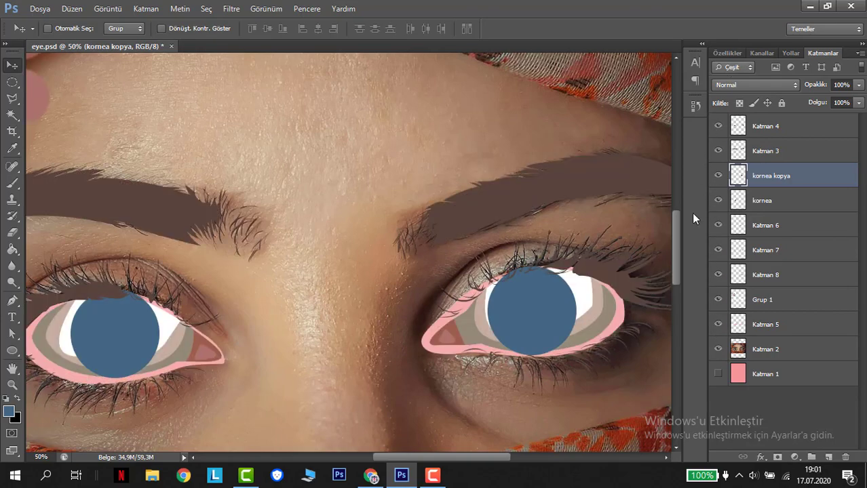
pyautogui.hotkey('ctrl', '-')
pyautogui.hotkey('ctrl', '-')
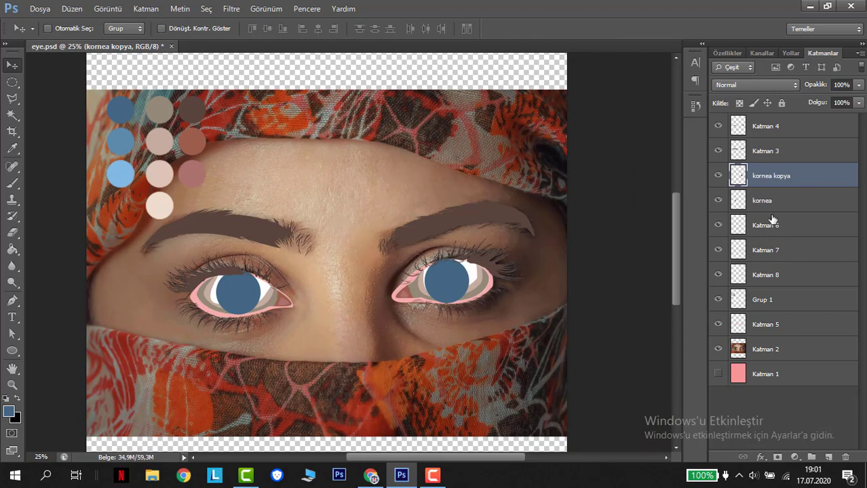
pyautogui.click(718, 299)
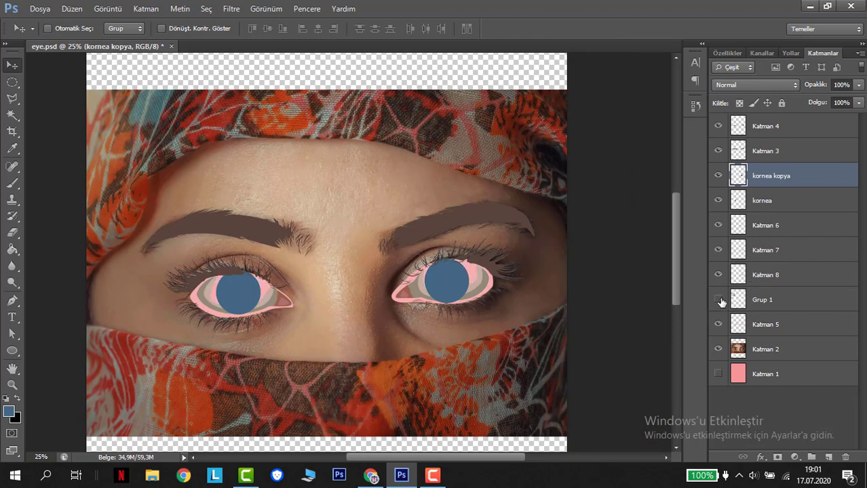
pyautogui.click(718, 299)
pyautogui.keyDown('ctrl'); pyautogui.click(745, 303); pyautogui.keyUp('ctrl')
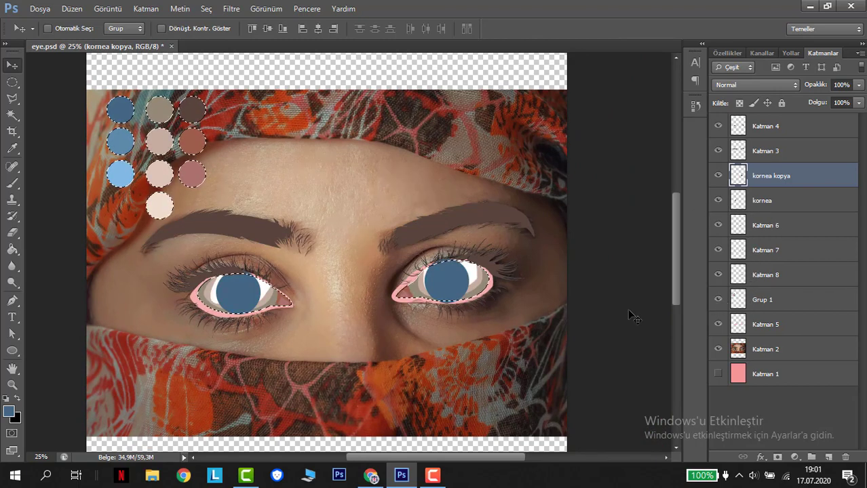
pyautogui.press('e')
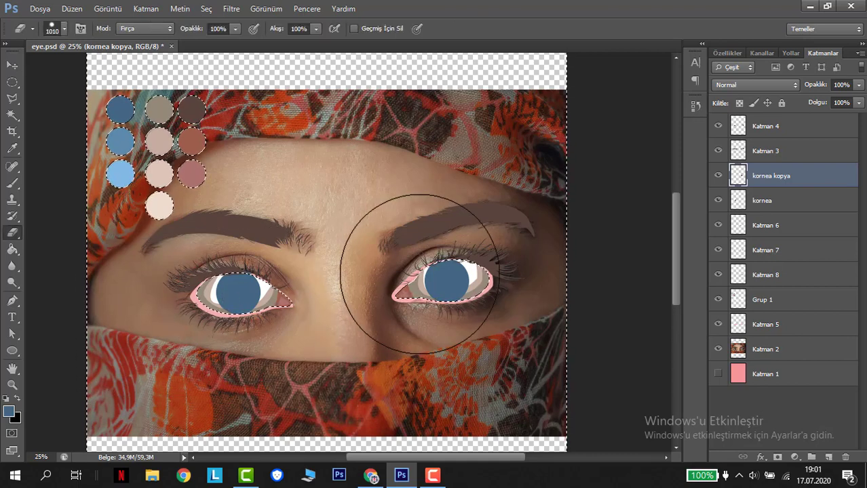
pyautogui.click(743, 203)
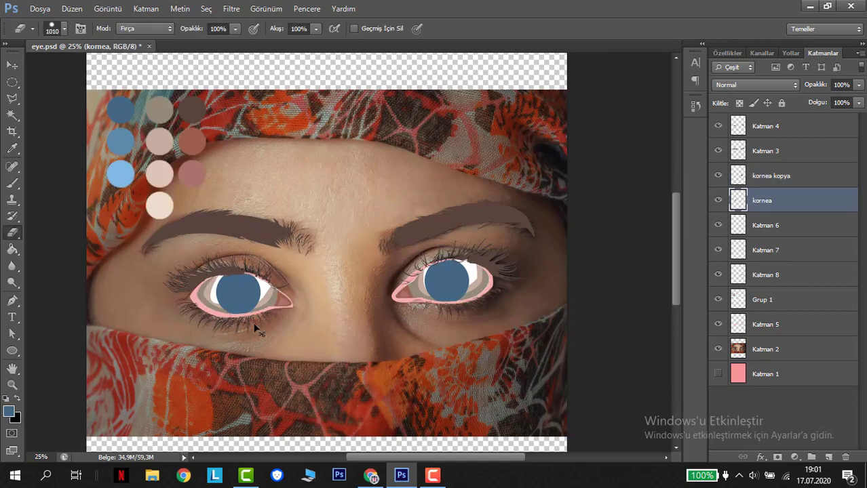
# Save the document, hide the Katman 2 photo and show the pink Katman 1 background behind the blue irises.
pyautogui.hotkey('ctrl', '-')
pyautogui.hotkey('ctrl', '-')
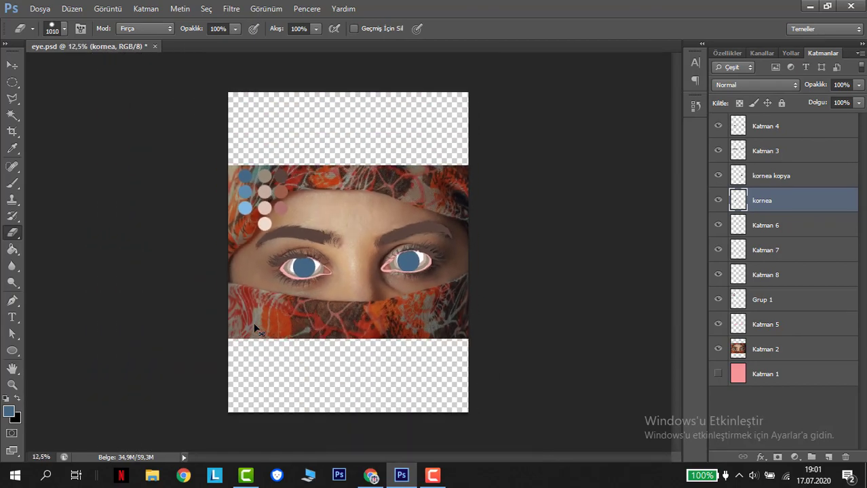
pyautogui.hotkey('ctrl', '+')
pyautogui.hotkey('ctrl', '+')
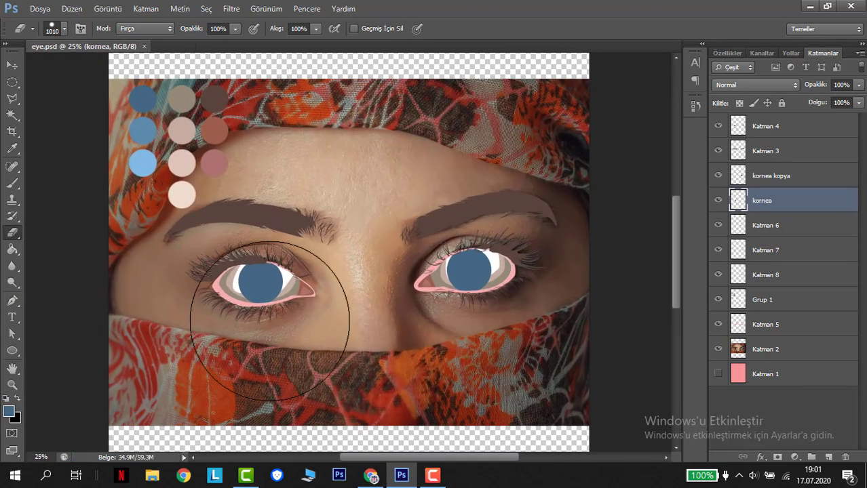
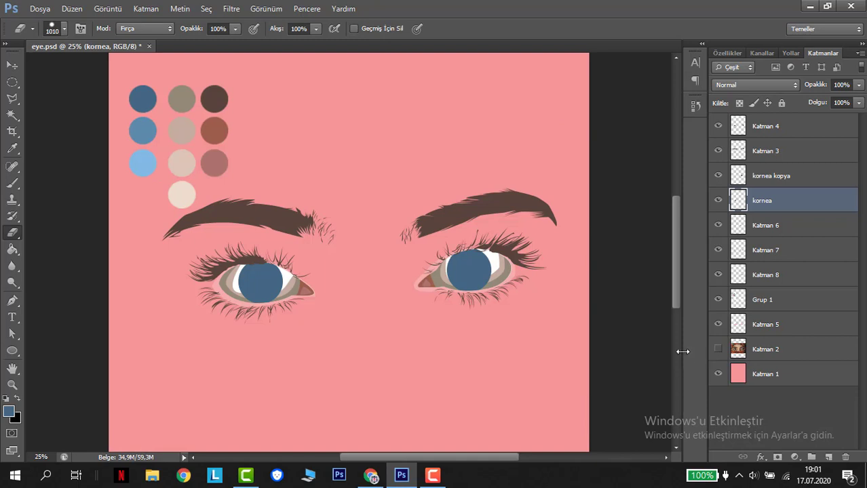
pyautogui.hotkey('ctrl', '+')
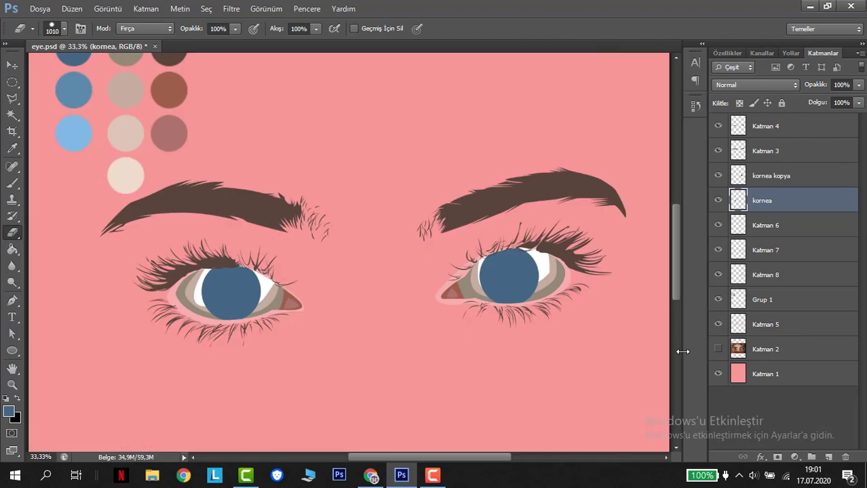
pyautogui.hotkey('ctrl', '+')
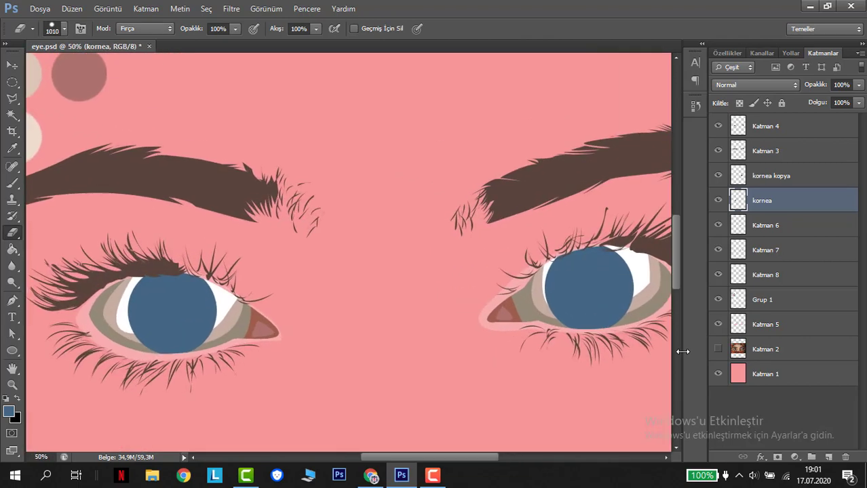
# Show only the Katman 2 photo and make a circular selection around the left eye's pupil.
pyautogui.keyDown('alt'); pyautogui.click(718, 375); pyautogui.keyUp('alt')
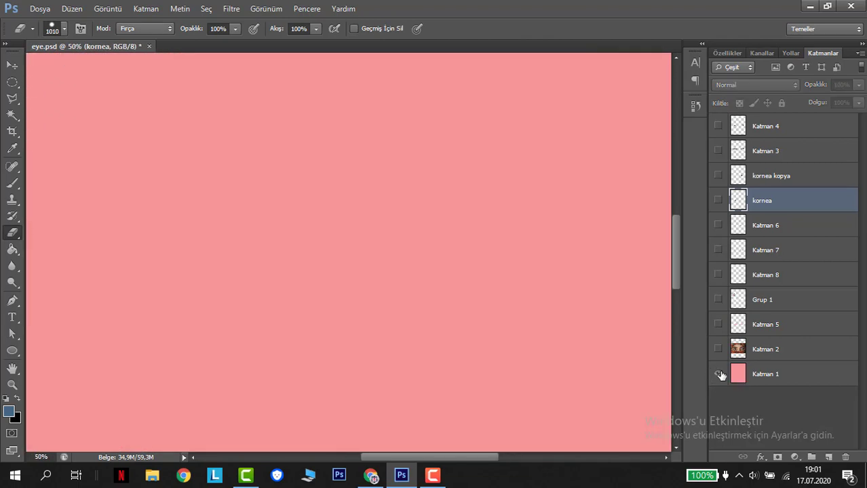
pyautogui.keyDown('alt'); pyautogui.click(719, 374); pyautogui.keyUp('alt')
pyautogui.keyDown('alt'); pyautogui.click(717, 350); pyautogui.keyUp('alt')
pyautogui.press('h')
pyautogui.moveTo(352, 358); pyautogui.dragTo(459, 345)
pyautogui.press('m')
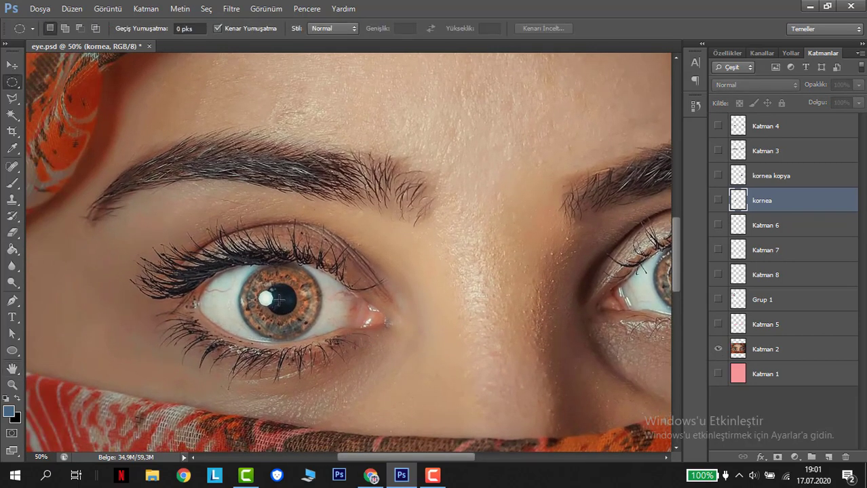
pyautogui.moveTo(277, 296)
pyautogui.mouseDown()
pyautogui.moveTo(259, 283)
pyautogui.moveTo(277, 299)
pyautogui.mouseUp()
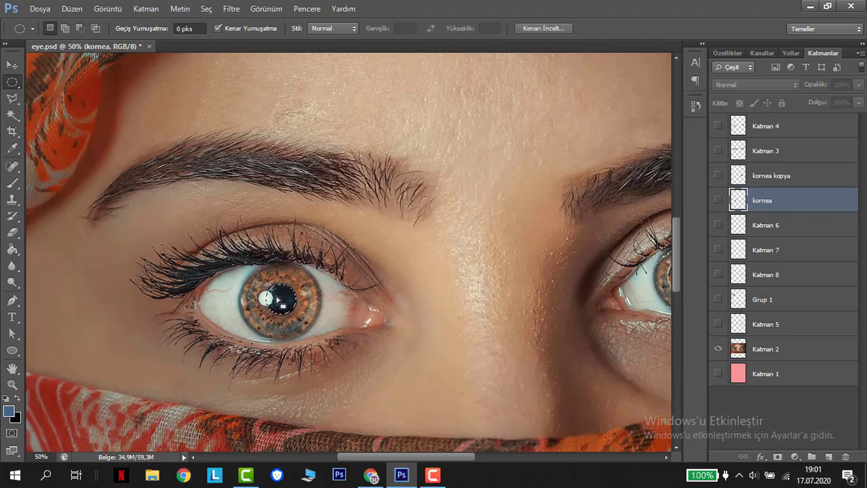
# Fill the pupil selection with default black on a new layer above kornea and deselect.
pyautogui.press('d')
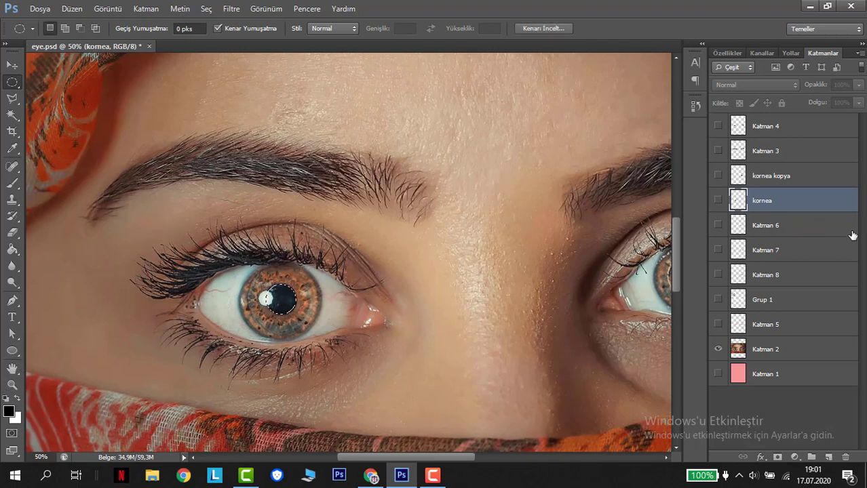
pyautogui.click(828, 457)
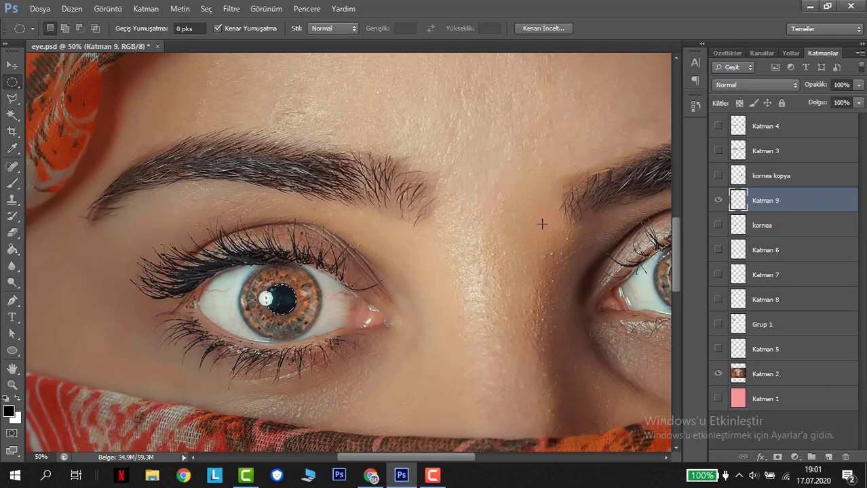
pyautogui.hotkey('alt', 'BackSpace')
pyautogui.hotkey('ctrl', 'd')
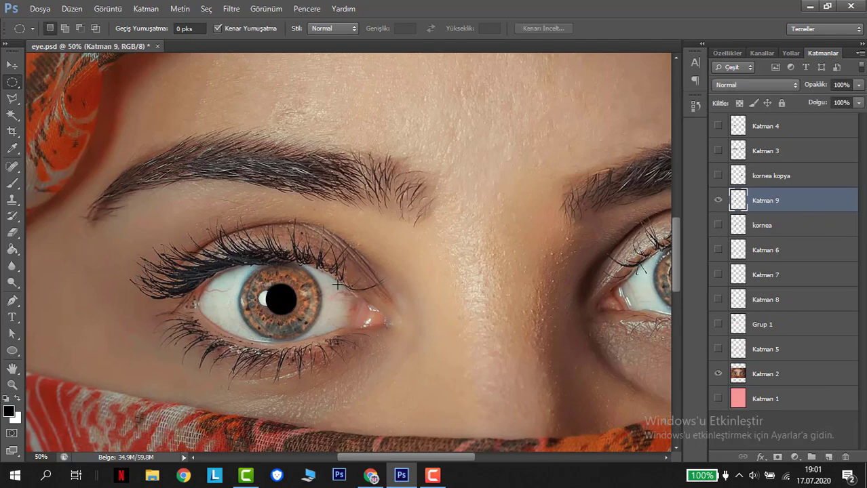
# Duplicate the black pupil circle and align the copy over the right eye's pupil.
pyautogui.press('v')
pyautogui.moveTo(289, 304); pyautogui.dragTo(465, 278)
pyautogui.press('h')
pyautogui.press('v')
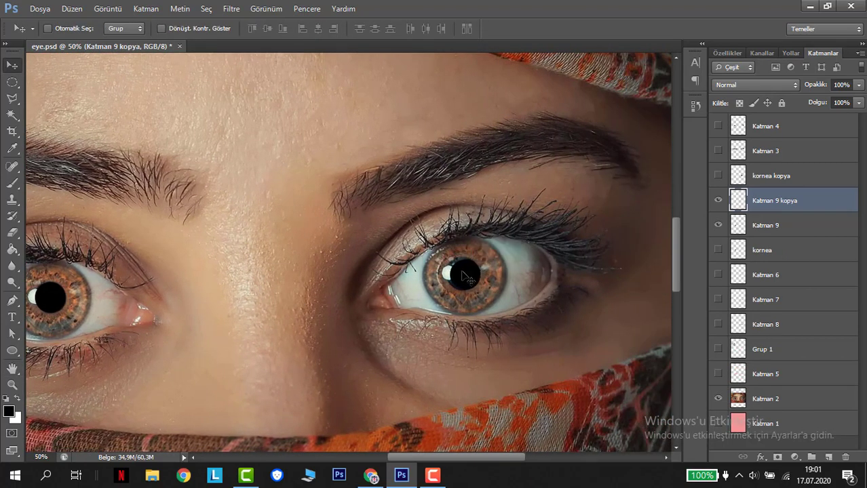
pyautogui.press('Left')
pyautogui.press('Left')
pyautogui.press('Left')
pyautogui.press('Left')
pyautogui.press('Left')
pyautogui.press('Left')
pyautogui.press('Left')
pyautogui.press('Right')
# Show the illustration layers over the photo and check the two pupil layers by briefly isolating them.
pyautogui.moveTo(717, 398); pyautogui.dragTo(719, 126)
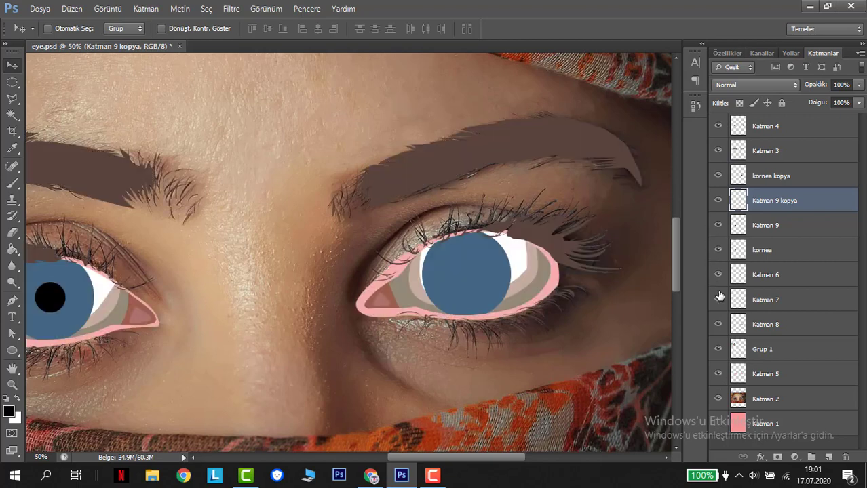
pyautogui.hotkey('ctrl', '-')
pyautogui.hotkey('ctrl', '-')
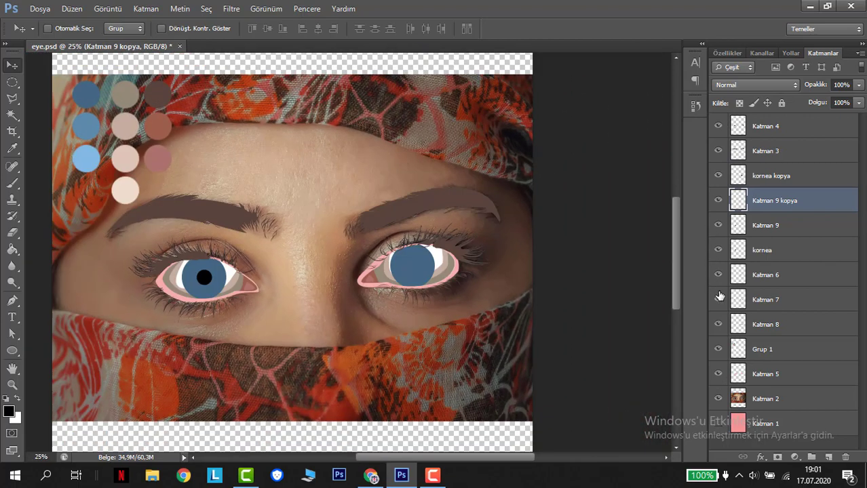
pyautogui.click(738, 225)
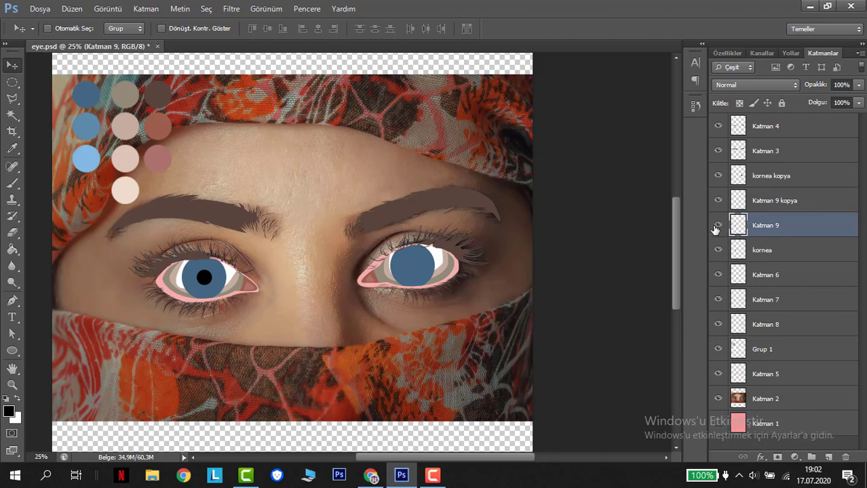
pyautogui.keyDown('alt'); pyautogui.click(717, 225); pyautogui.keyUp('alt')
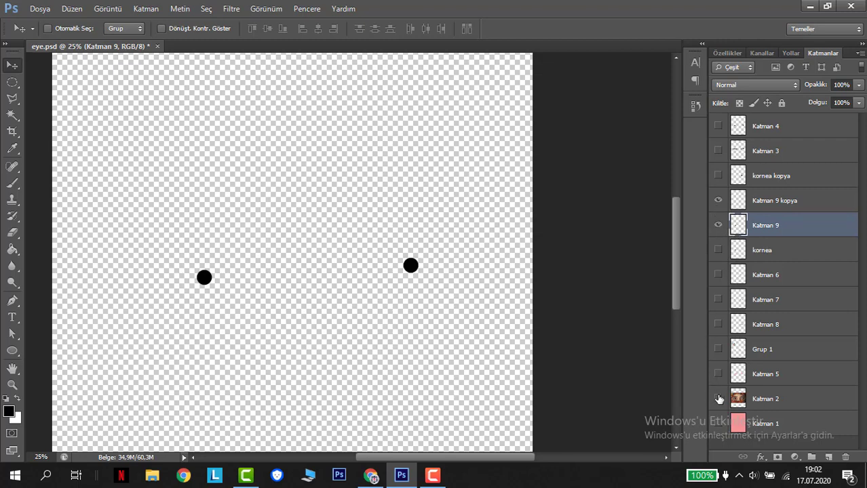
pyautogui.keyDown('alt'); pyautogui.click(718, 225); pyautogui.keyUp('alt')
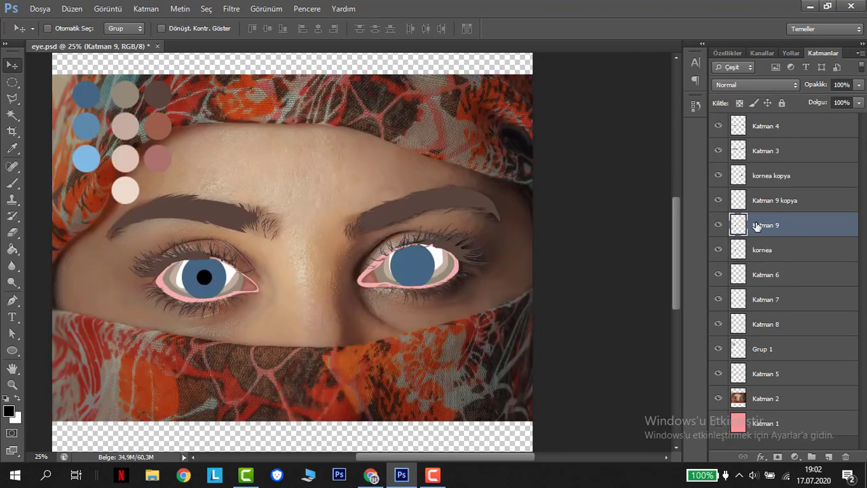
# Group Katman 9 and Katman 9 kopya, move the group above kornea kopya and save the document.
pyautogui.keyDown('shift'); pyautogui.click(763, 206); pyautogui.keyUp('shift')
pyautogui.hotkey('ctrl', 'g')
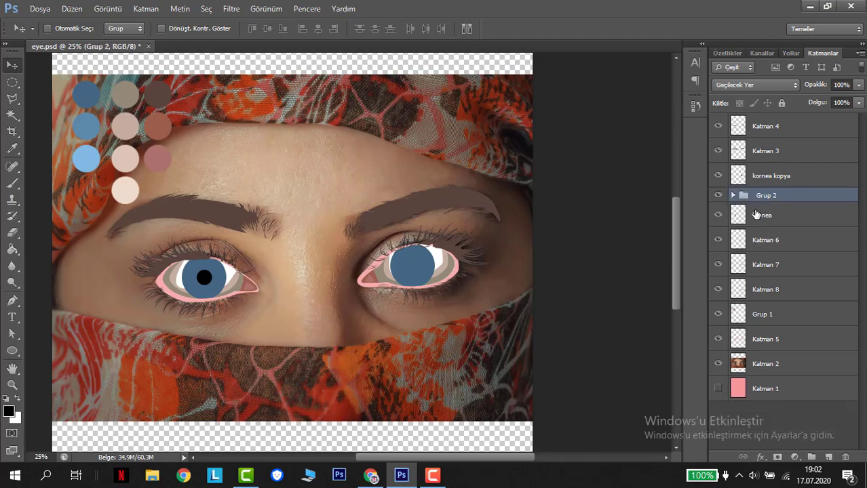
pyautogui.moveTo(777, 196); pyautogui.dragTo(783, 170)
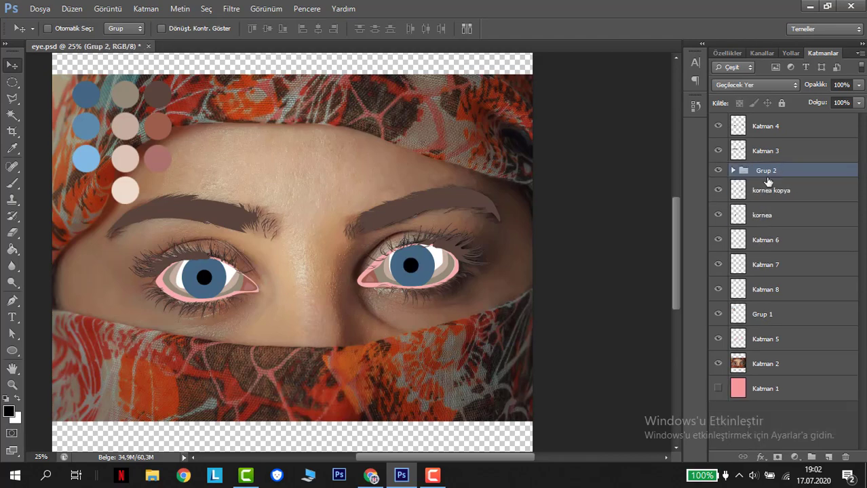
pyautogui.hotkey('ctrl', 's')
# Create a new layer and place it inside Grup 2 above the two pupil layers.
pyautogui.hotkey('ctrl', '+')
pyautogui.hotkey('ctrl', '+')
pyautogui.hotkey('ctrl', '+')
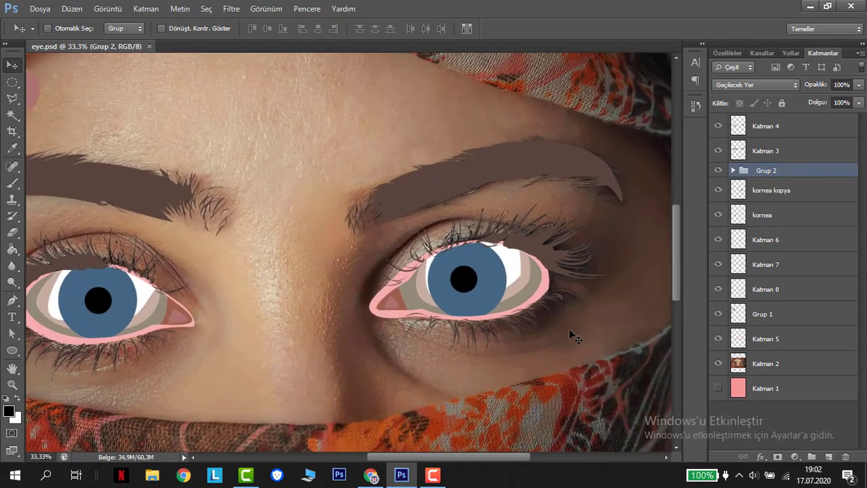
pyautogui.press('h')
pyautogui.moveTo(420, 311); pyautogui.dragTo(540, 299)
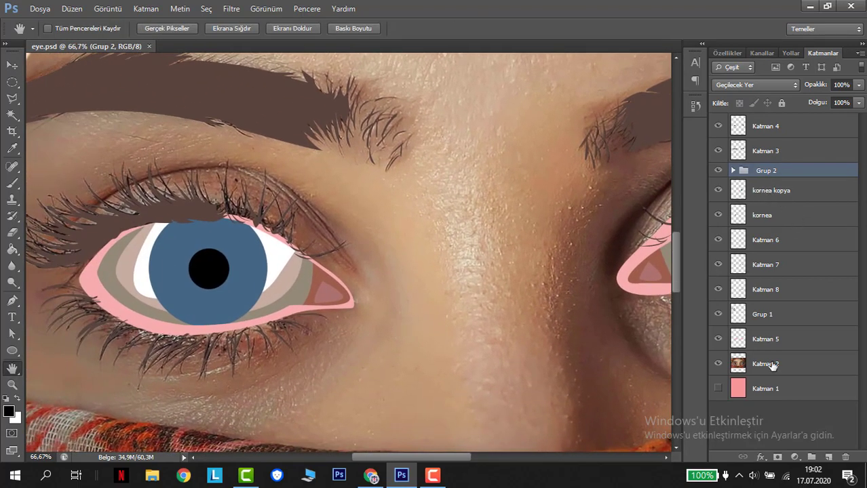
pyautogui.click(826, 456)
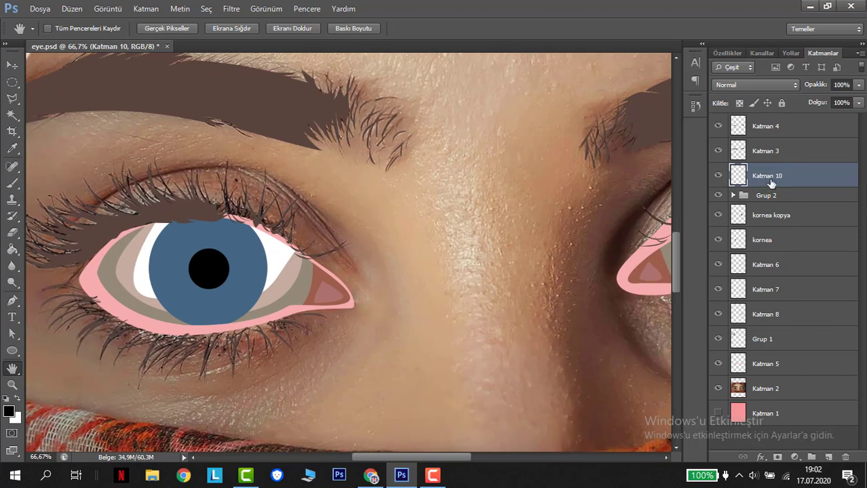
pyautogui.moveTo(760, 197); pyautogui.dragTo(760, 197)
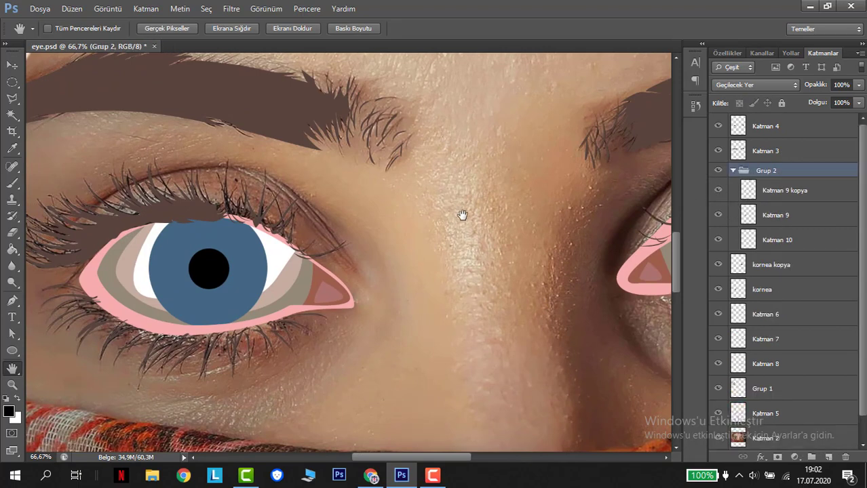
pyautogui.moveTo(461, 215); pyautogui.dragTo(409, 218)
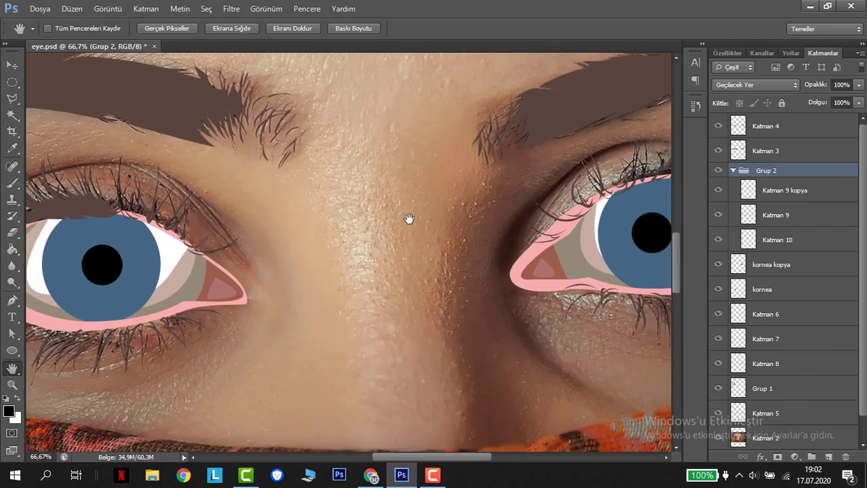
pyautogui.click(718, 190)
pyautogui.click(718, 191)
pyautogui.click(719, 215)
pyautogui.click(718, 218)
pyautogui.moveTo(760, 243); pyautogui.dragTo(775, 178)
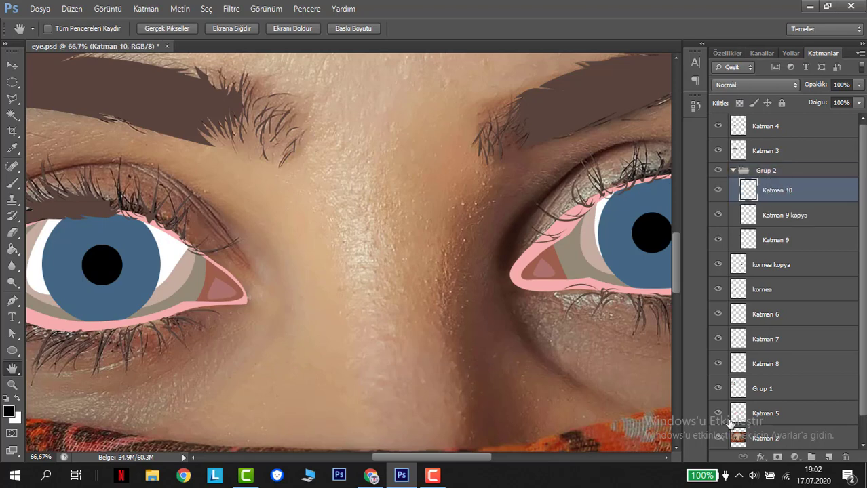
# Show only the Katman 2 photo together with the layers of Grup 2.
pyautogui.scroll(-1, 722, 434)
pyautogui.hotkey('ctrl', '-')
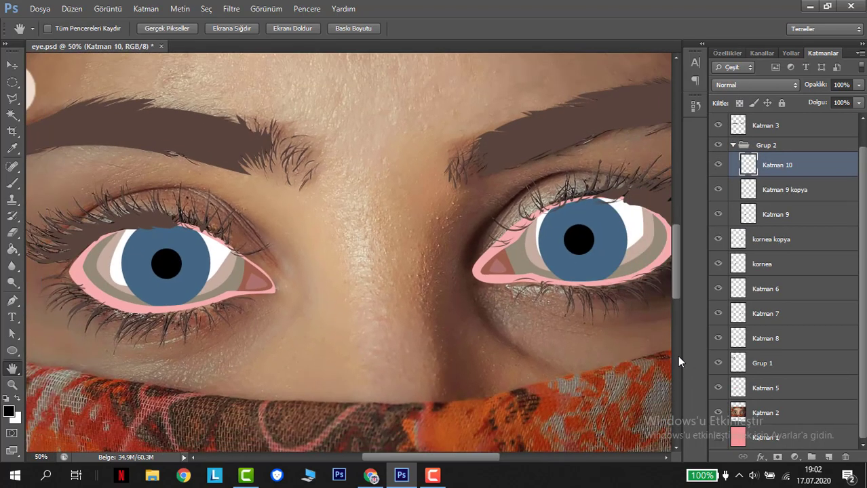
pyautogui.keyDown('alt'); pyautogui.click(718, 413); pyautogui.keyUp('alt')
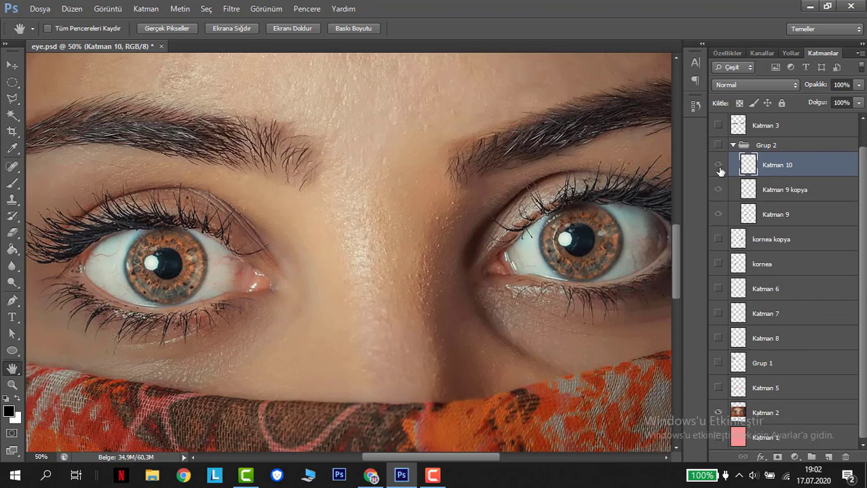
pyautogui.click(719, 167)
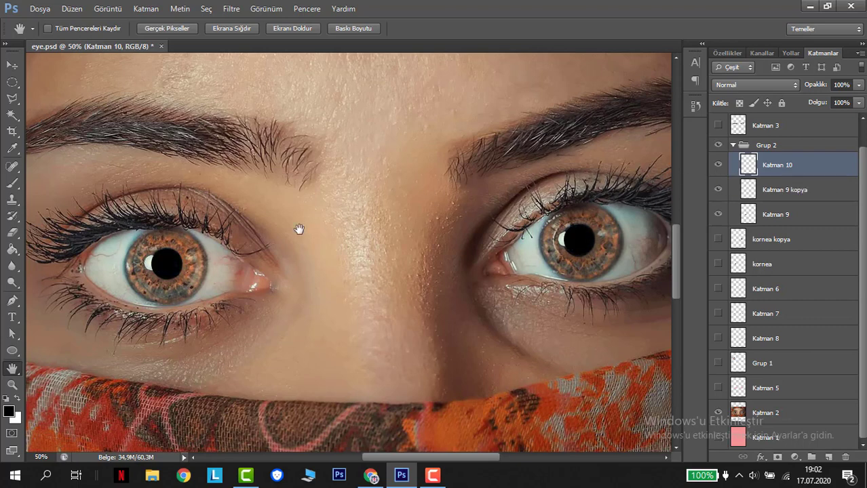
# Paint a round white highlight beside each pupil on Katman 10 with the 47-pixel brush and save the document.
pyautogui.press('b')
pyautogui.keyDown('alt'); pyautogui.rightClick(151, 257); pyautogui.keyUp('alt')
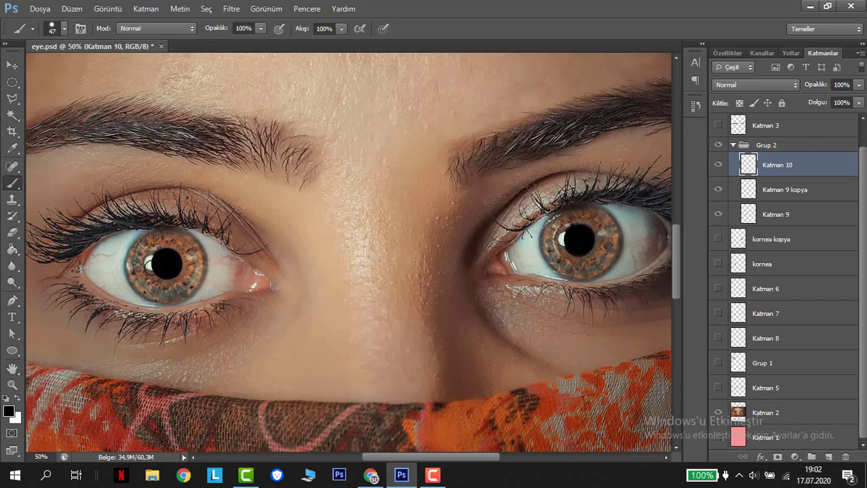
pyautogui.click(19, 399)
pyautogui.click(150, 263)
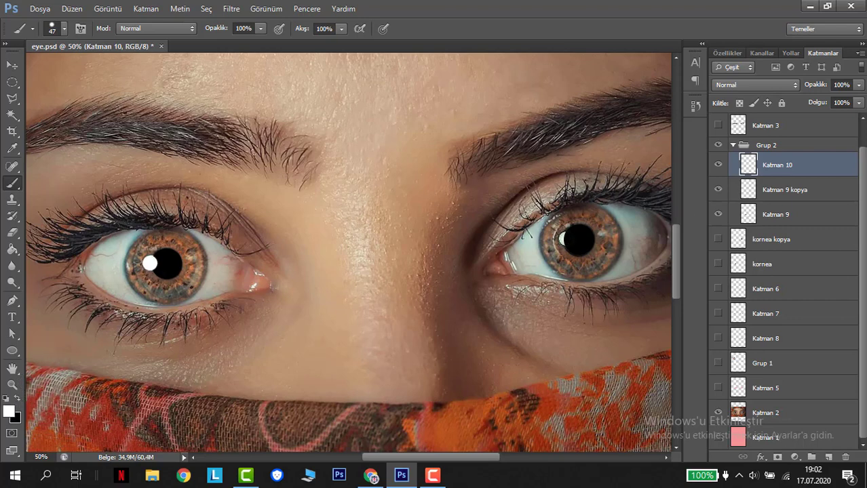
pyautogui.click(563, 239)
pyautogui.hotkey('ctrl', 's')
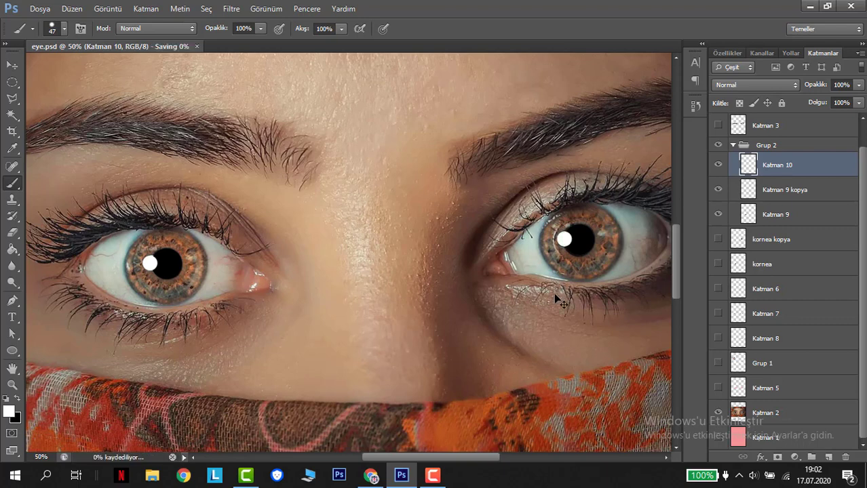
# Show the illustration layers on the pink Katman 1 background with the Katman 2 photo hidden, and save.
pyautogui.moveTo(722, 128); pyautogui.dragTo(721, 413)
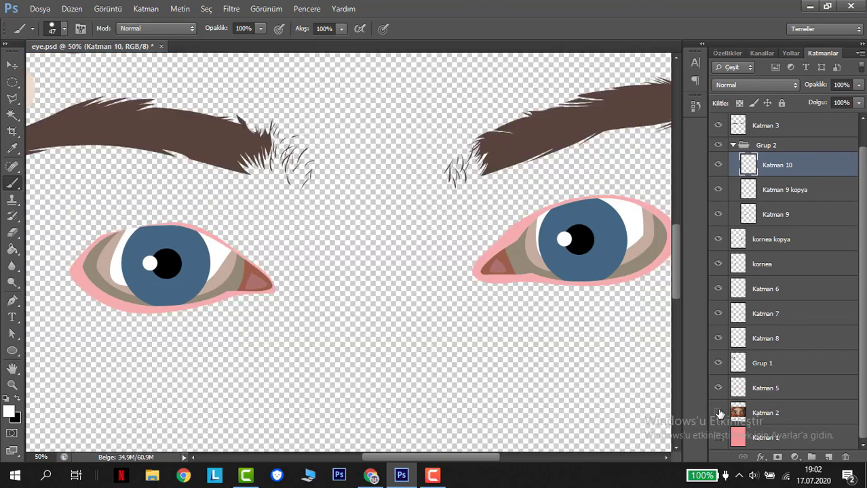
pyautogui.hotkey('ctrl', '-')
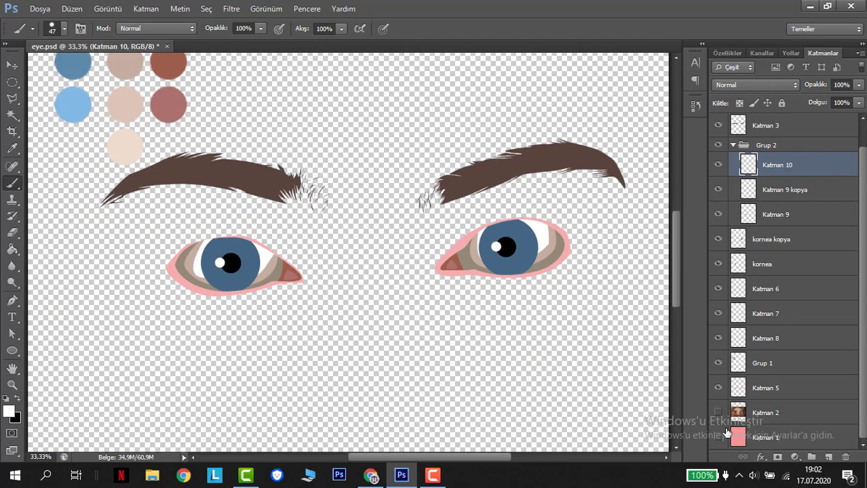
pyautogui.click(718, 437)
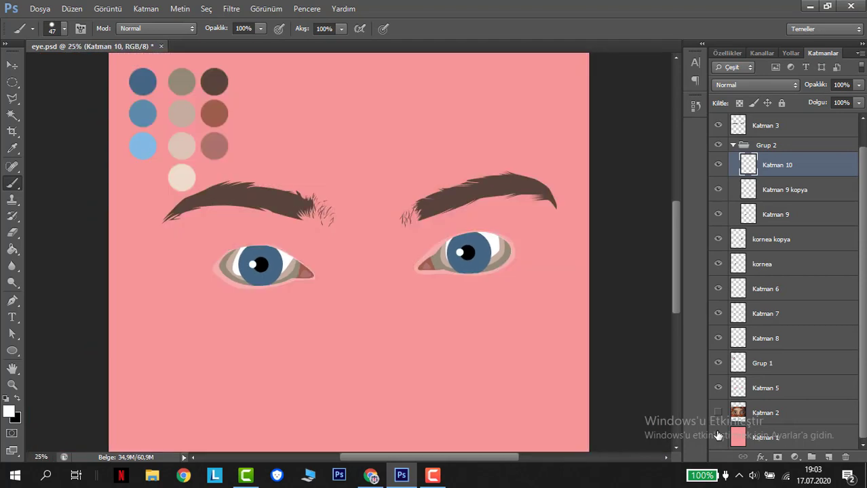
pyautogui.hotkey('ctrl', 's')
# Show the Katman 4 eyelashes and save the document.
pyautogui.hotkey('ctrl', '+')
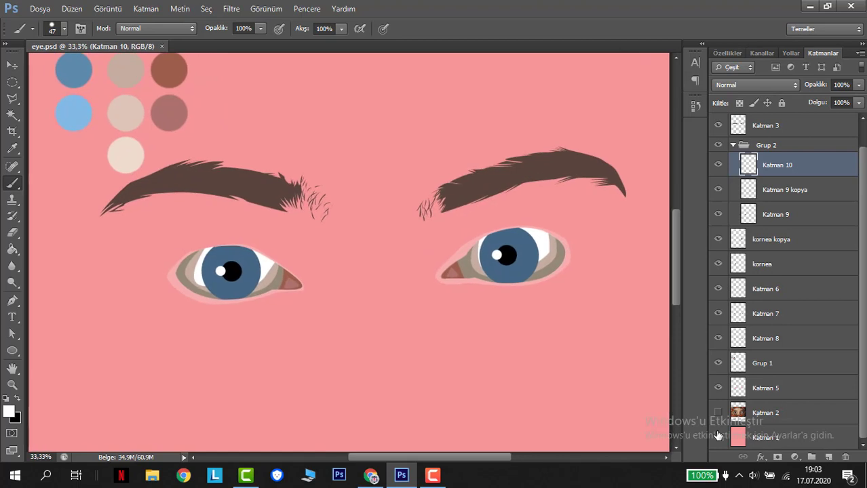
pyautogui.scroll(2, 733, 139)
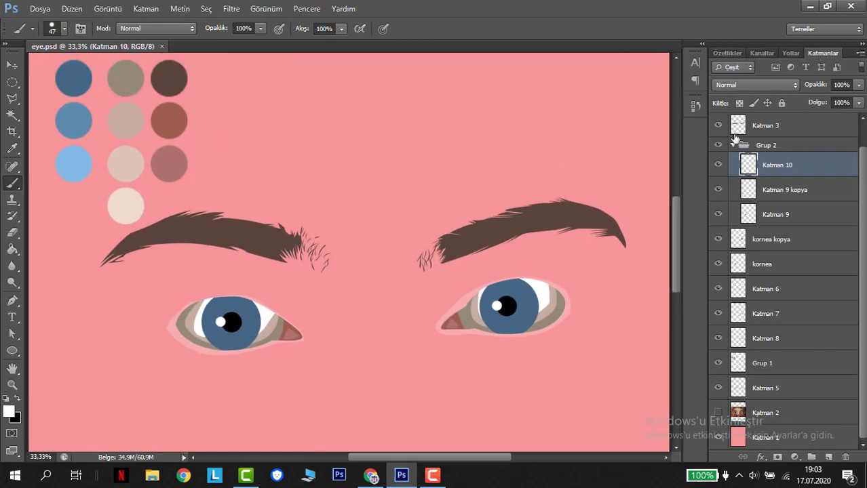
pyautogui.click(719, 127)
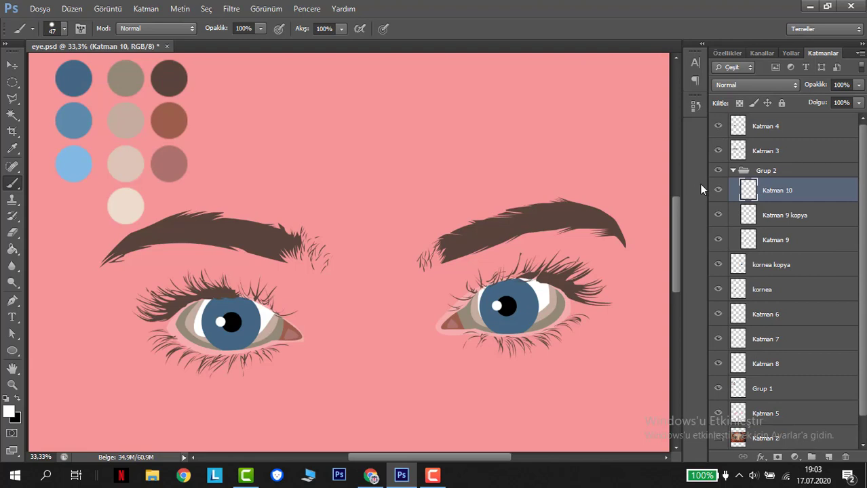
pyautogui.hotkey('ctrl', 's')
pyautogui.hotkey('ctrl', '+')
pyautogui.hotkey('ctrl', '-')
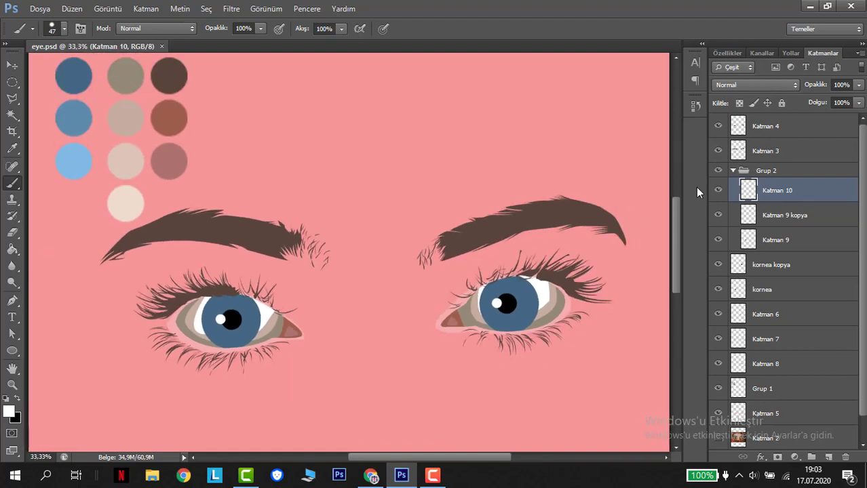
# Collapse Grup 2 and toggle its visibility to compare the eyes with and without pupils and highlights.
pyautogui.click(738, 175)
pyautogui.click(718, 173)
pyautogui.click(733, 172)
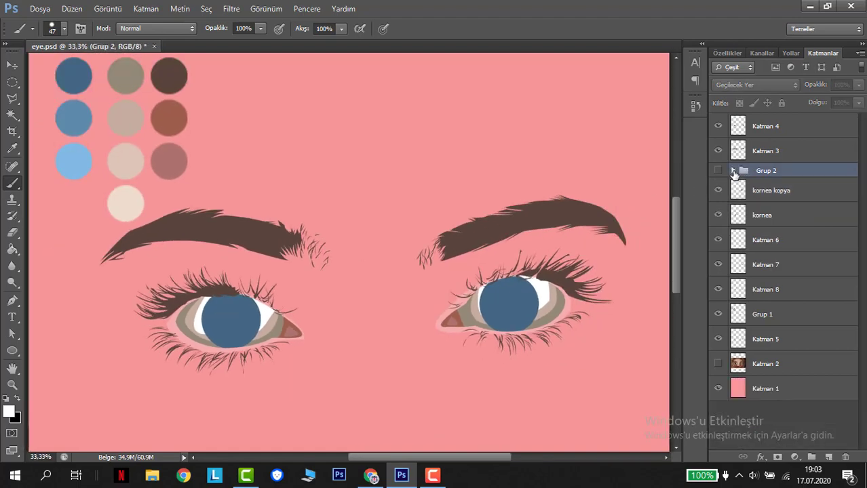
pyautogui.click(718, 171)
pyautogui.click(718, 170)
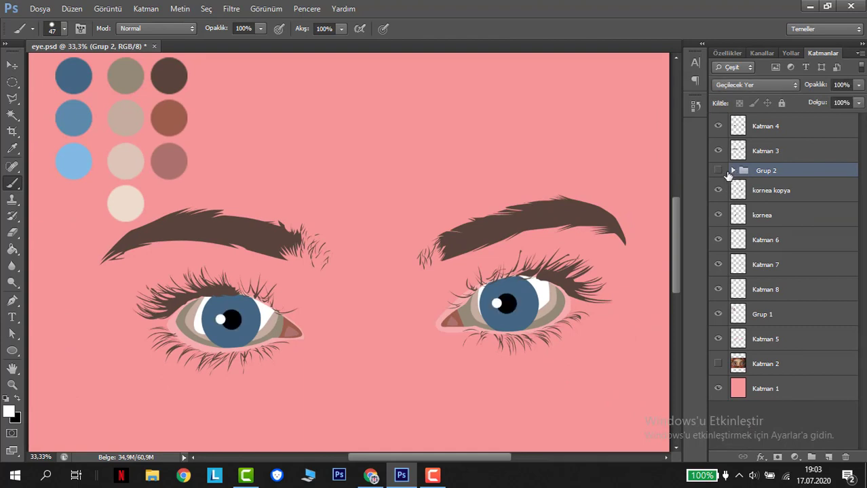
# Hide Grup 2 and toggle the visibility of kornea kopya to check which iris it holds.
pyautogui.click(733, 170)
pyautogui.click(733, 171)
pyautogui.click(718, 171)
pyautogui.click(718, 171)
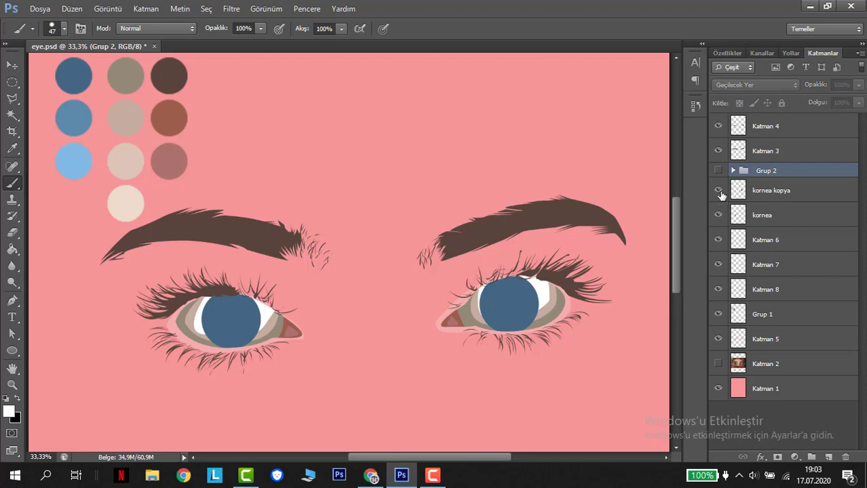
pyautogui.click(718, 191)
pyautogui.click(718, 191)
# Give the kornea kopya layer a linear gradient overlay at a 45° angle, leaving its colour overlay off.
pyautogui.click(803, 198)
pyautogui.doubleClick(830, 201)
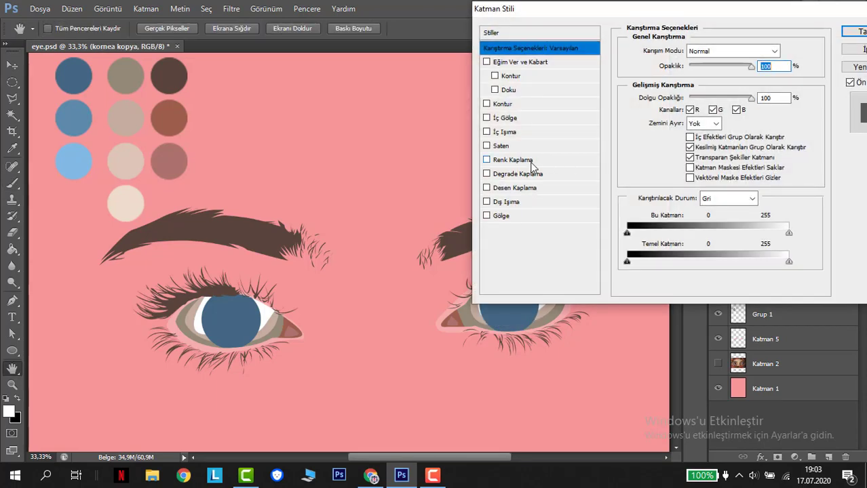
pyautogui.click(532, 160)
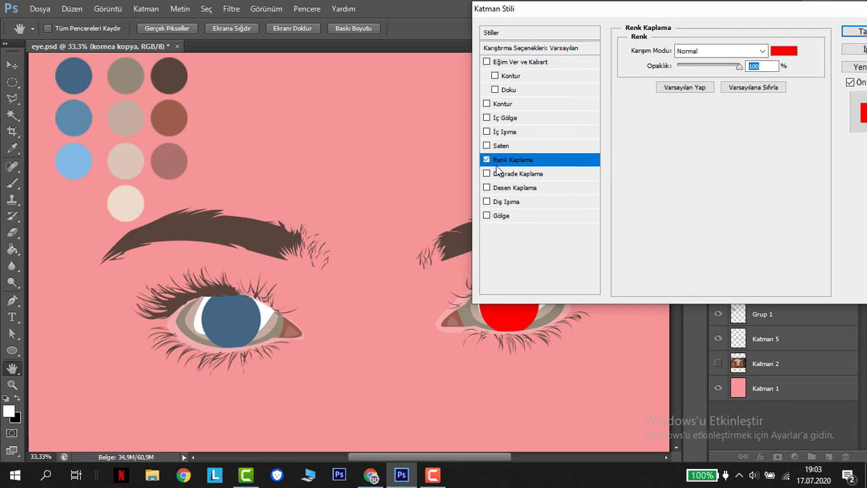
pyautogui.click(500, 174)
pyautogui.click(486, 160)
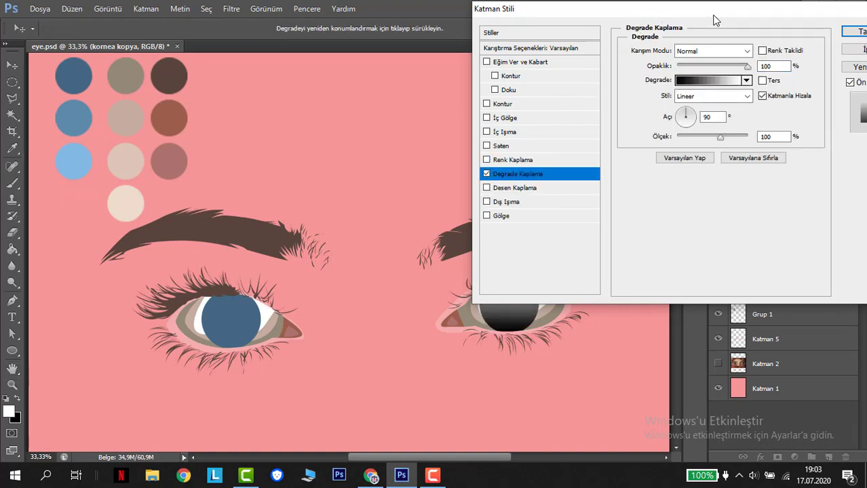
pyautogui.moveTo(713, 20); pyautogui.dragTo(219, 93)
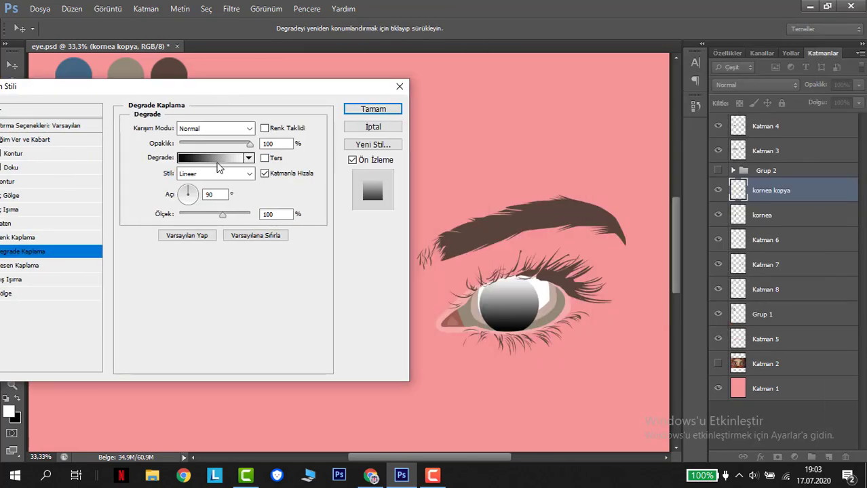
pyautogui.doubleClick(211, 195)
pyautogui.write('45')
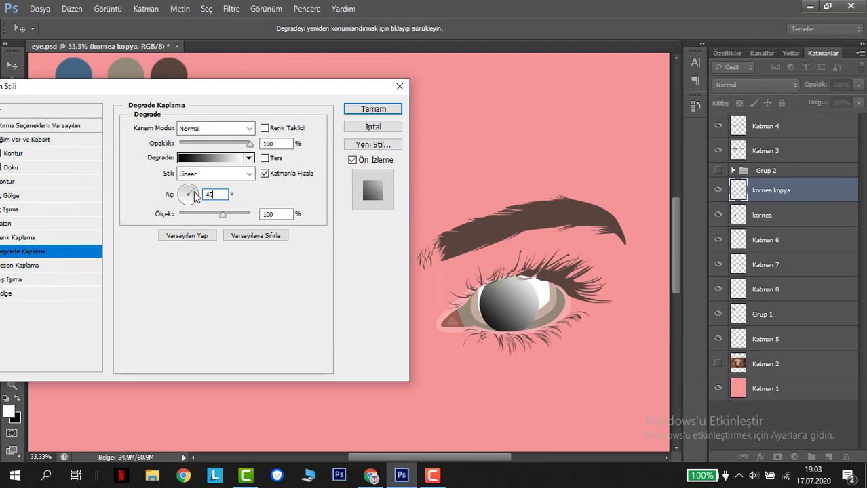
# Set the gradient's dark starting stop to the blue #426782 sampled from the other iris.
pyautogui.click(211, 160)
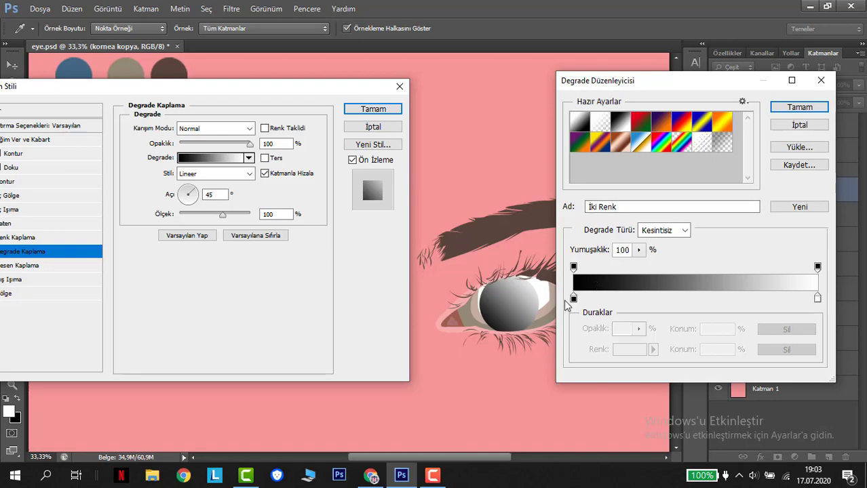
pyautogui.click(573, 299)
pyautogui.click(807, 107)
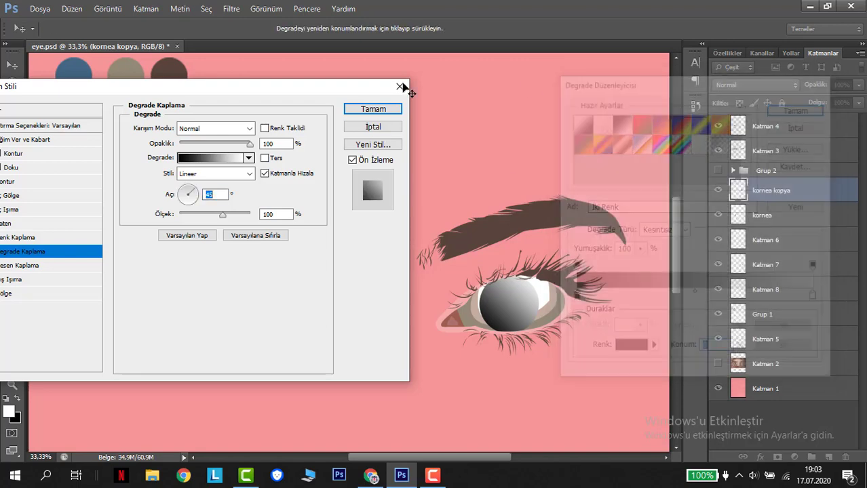
pyautogui.moveTo(306, 96); pyautogui.dragTo(846, 77)
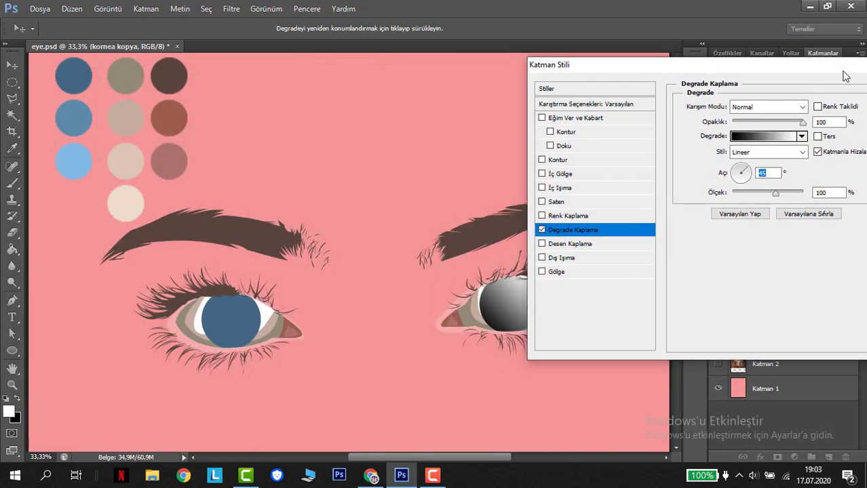
pyautogui.click(764, 138)
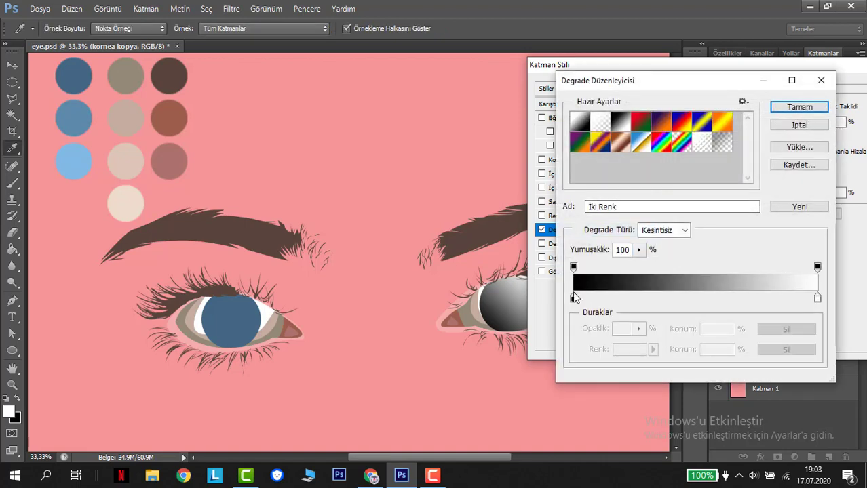
pyautogui.click(573, 299)
pyautogui.click(629, 349)
pyautogui.click(224, 313)
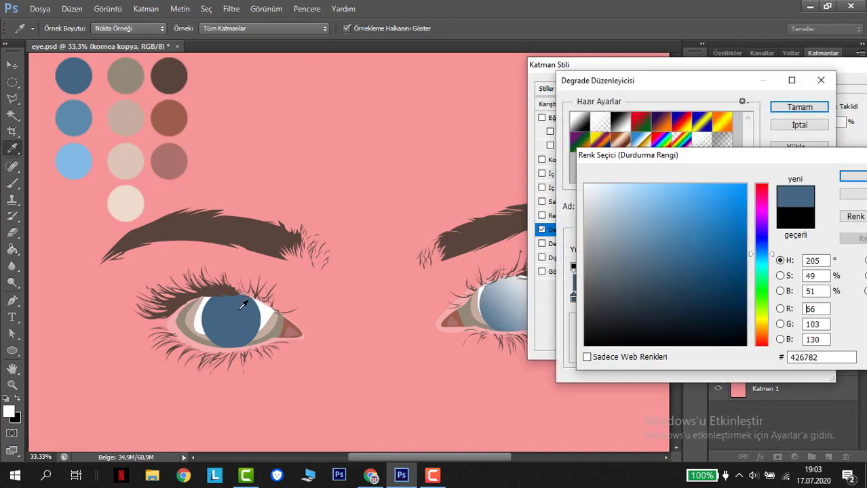
pyautogui.click(858, 180)
# Set the gradient's white end stop to the very dark blue #18252f and accept the gradient.
pyautogui.doubleClick(817, 298)
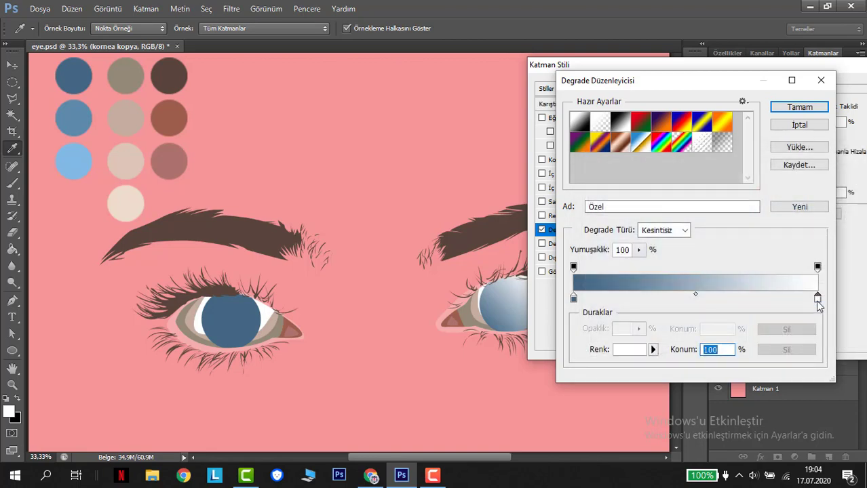
pyautogui.click(226, 324)
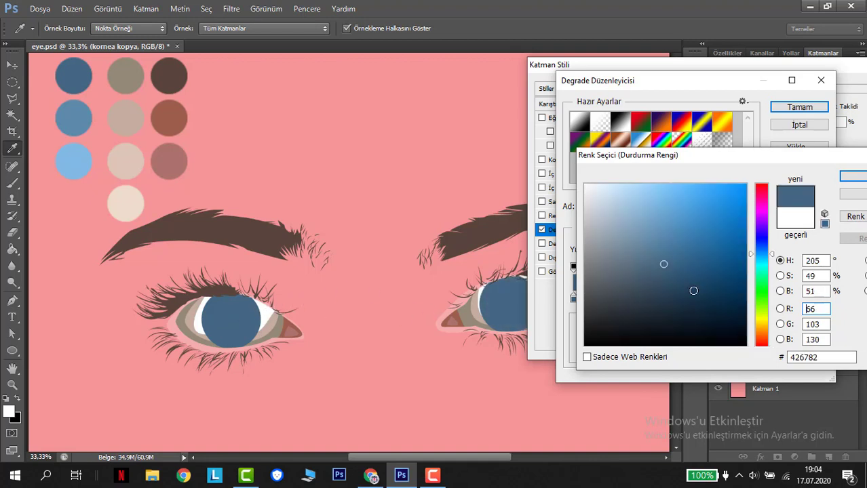
pyautogui.moveTo(668, 278); pyautogui.dragTo(665, 315)
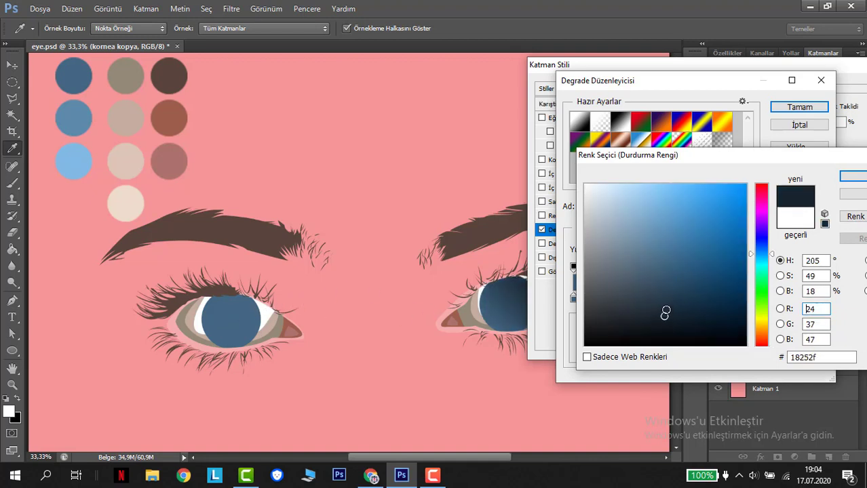
pyautogui.click(854, 177)
pyautogui.click(807, 108)
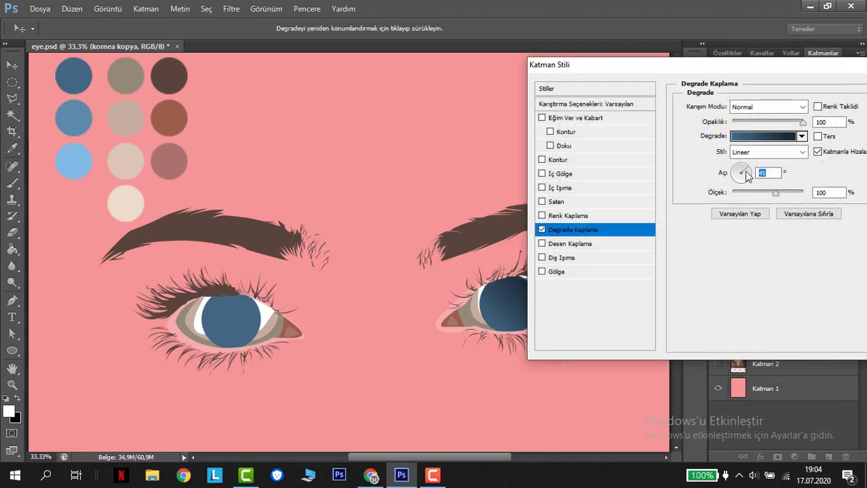
# Set the gradient overlay's angle to 86° and apply the layer style to kornea kopya.
pyautogui.moveTo(744, 181); pyautogui.dragTo(737, 168)
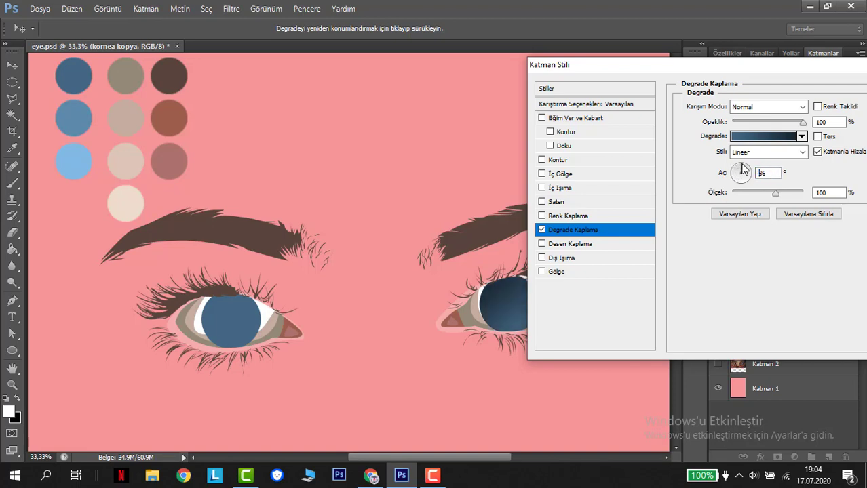
pyautogui.moveTo(756, 65); pyautogui.dragTo(310, 68)
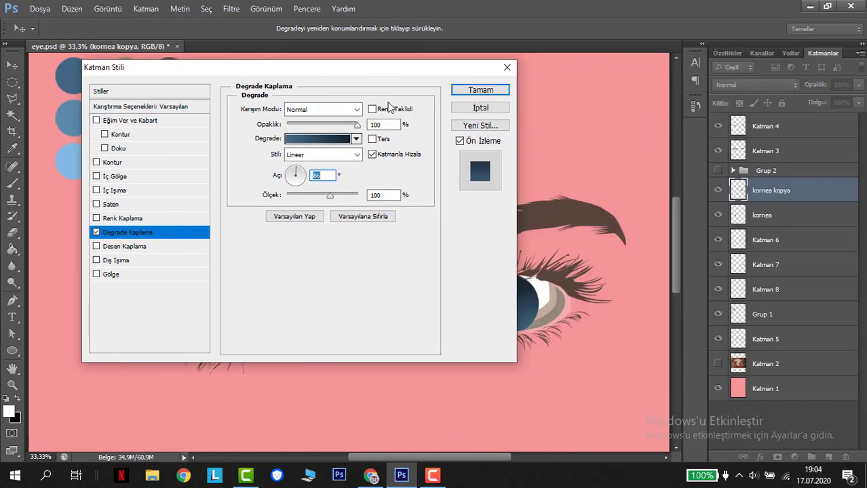
pyautogui.click(479, 91)
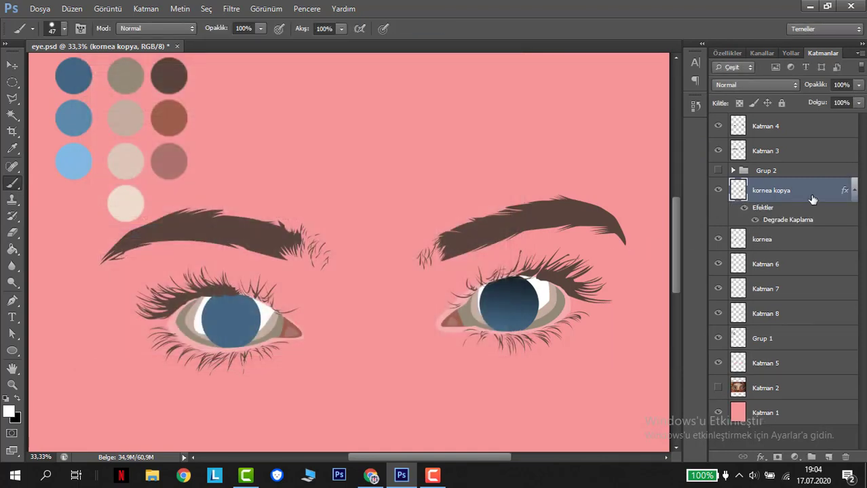
# Copy the gradient overlay from kornea kopya to the kornea layer and show Grup 2 again.
pyautogui.moveTo(760, 210); pyautogui.dragTo(758, 243)
pyautogui.click(854, 191)
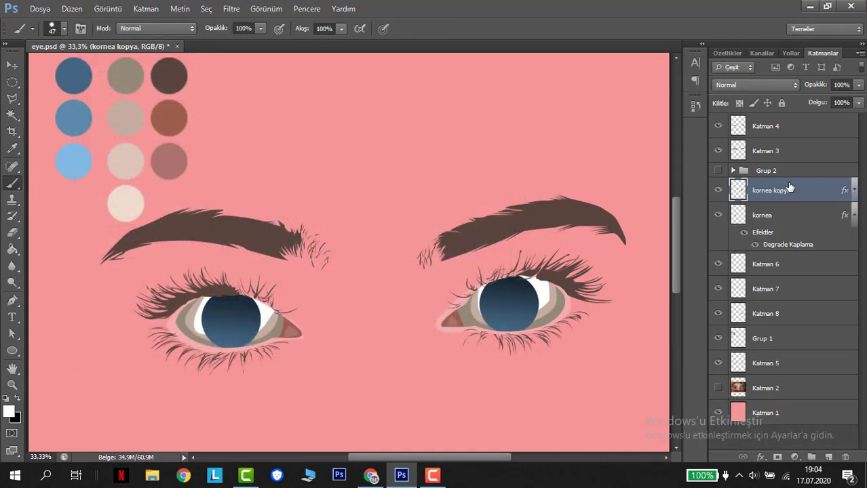
pyautogui.click(717, 171)
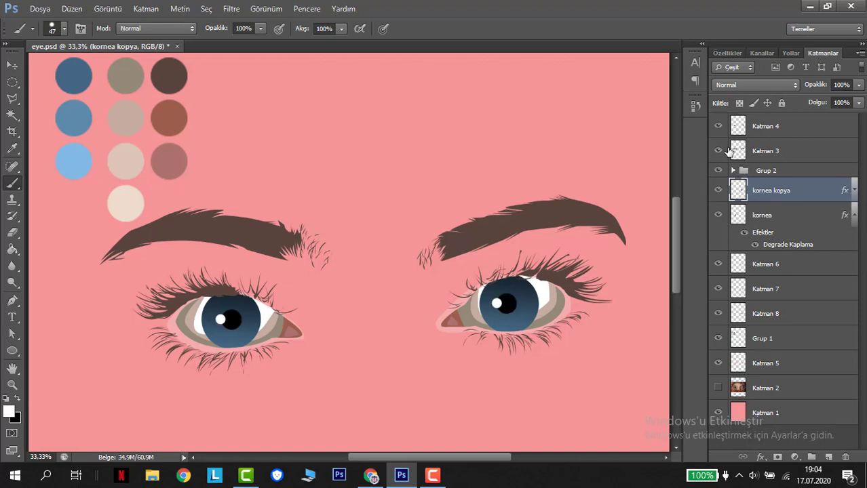
pyautogui.hotkey('ctrl', '-')
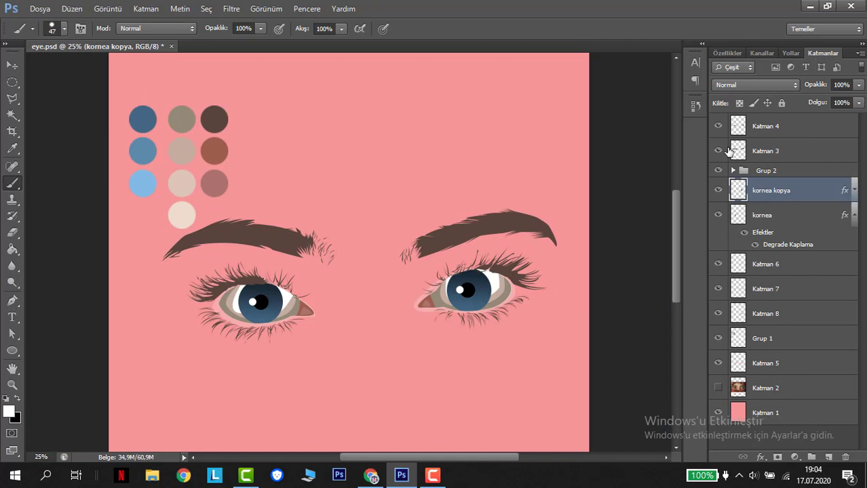
pyautogui.hotkey('ctrl', '+')
pyautogui.hotkey('ctrl', '+')
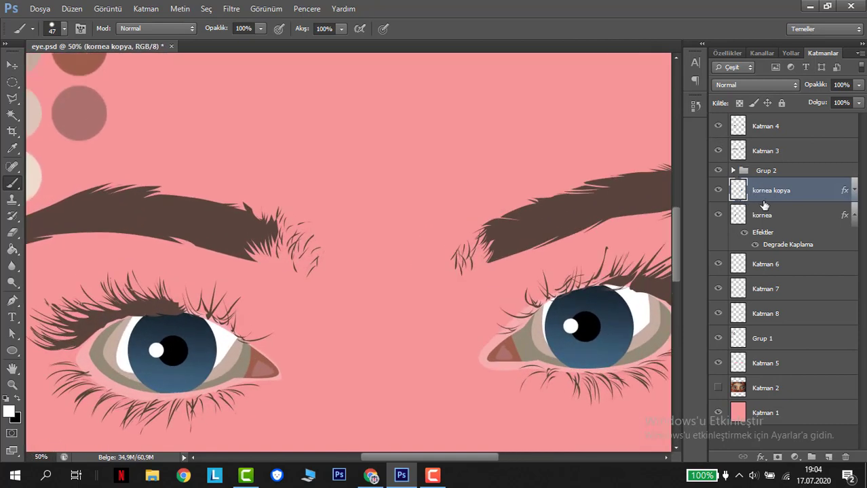
# Group the kornea kopya and kornea layers, and add a new layer above Katman 10 inside Grup 2.
pyautogui.keyDown('shift'); pyautogui.click(839, 216); pyautogui.keyUp('shift')
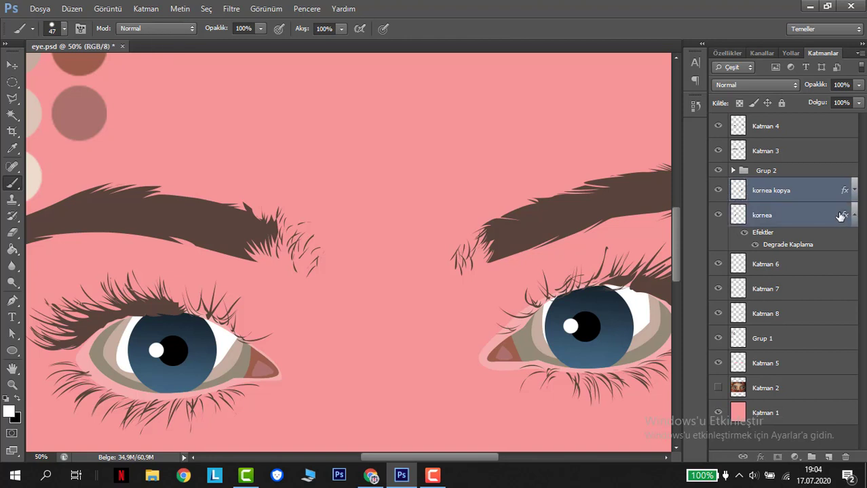
pyautogui.hotkey('ctrl', 'g')
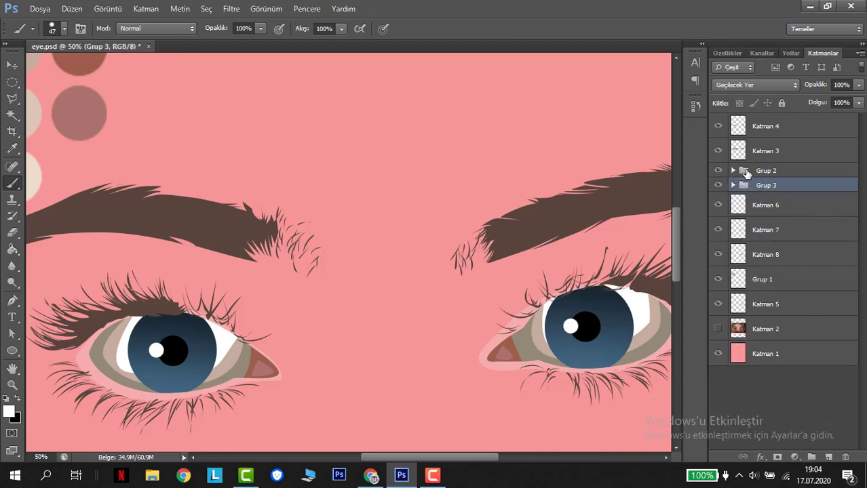
pyautogui.click(732, 170)
pyautogui.click(780, 193)
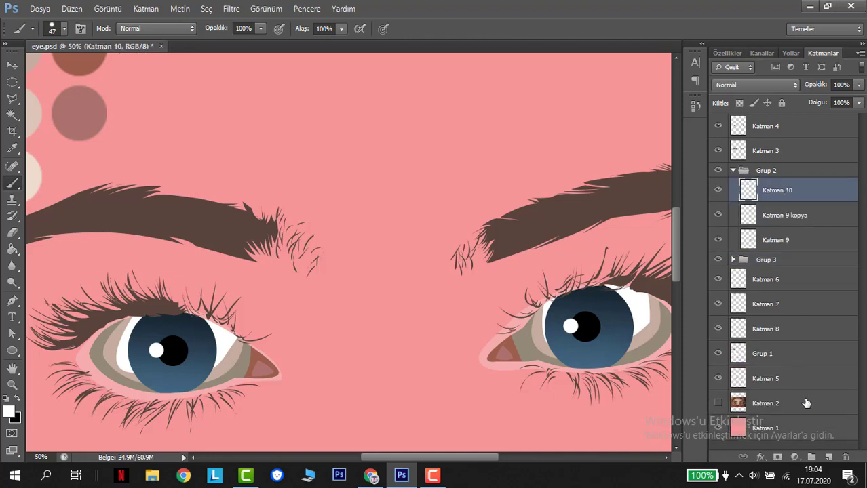
pyautogui.click(828, 457)
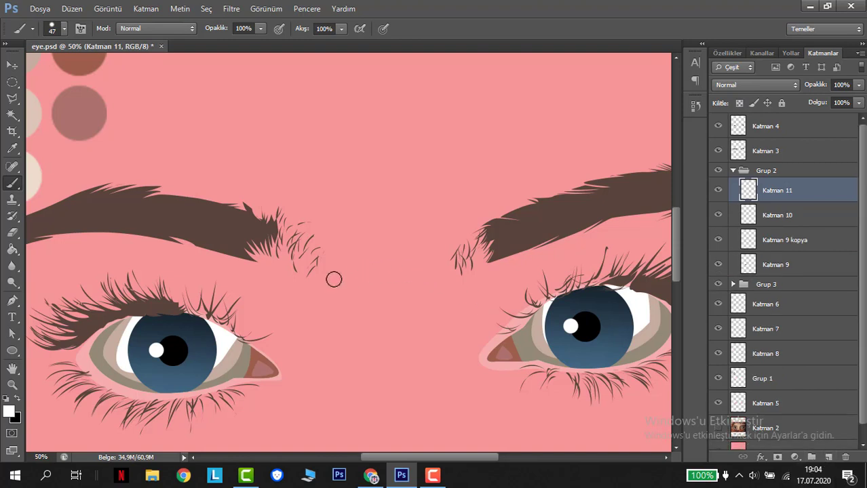
# Outline a crescent-shaped reflection across the lower part of the first eye's iris with the Pen tool and convert it to a selection.
pyautogui.press('h')
pyautogui.moveTo(288, 293); pyautogui.dragTo(387, 228)
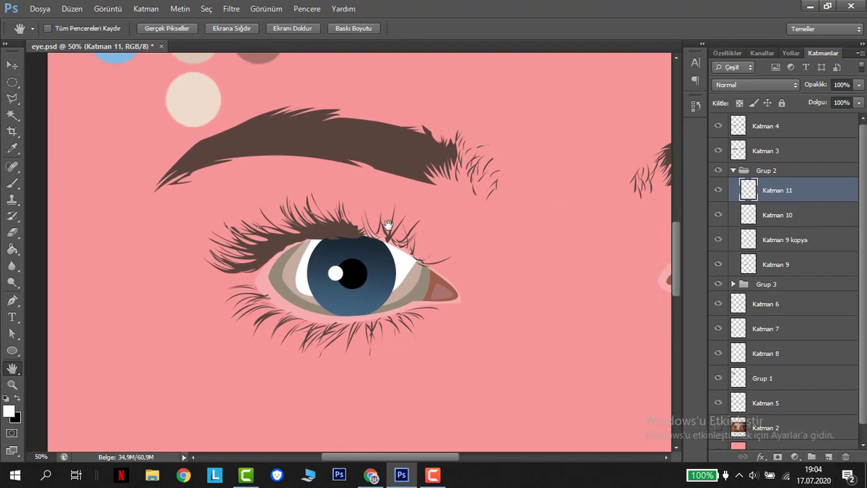
pyautogui.press('p')
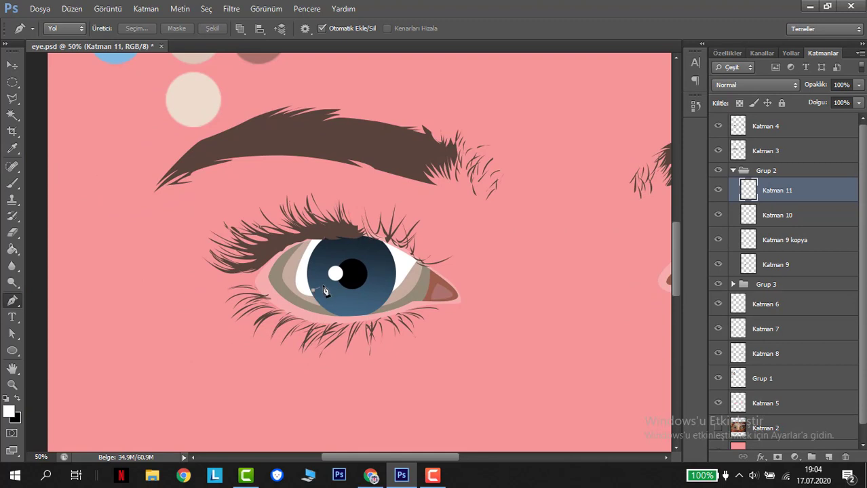
pyautogui.click(312, 290)
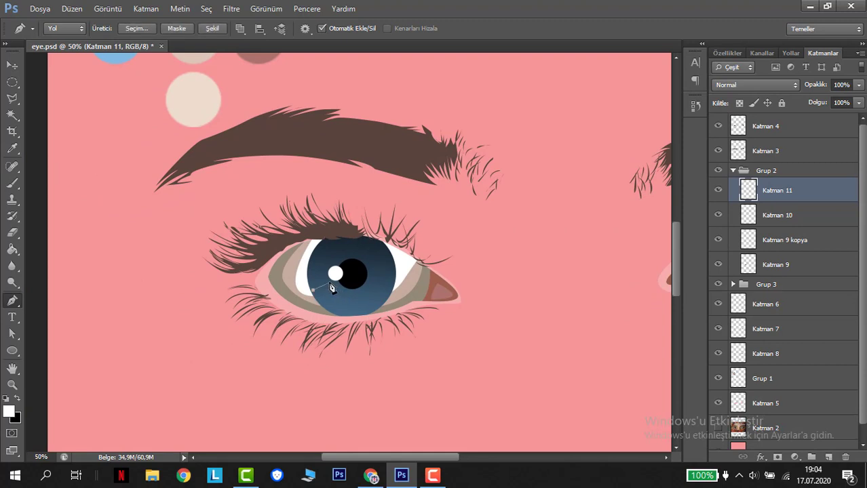
pyautogui.click(330, 283)
pyautogui.moveTo(381, 281)
pyautogui.mouseDown()
pyautogui.moveTo(398, 260)
pyautogui.moveTo(376, 283)
pyautogui.mouseUp()
pyautogui.click(386, 297)
pyautogui.moveTo(313, 291); pyautogui.dragTo(279, 242)
pyautogui.hotkey('ctrl', 'Return')
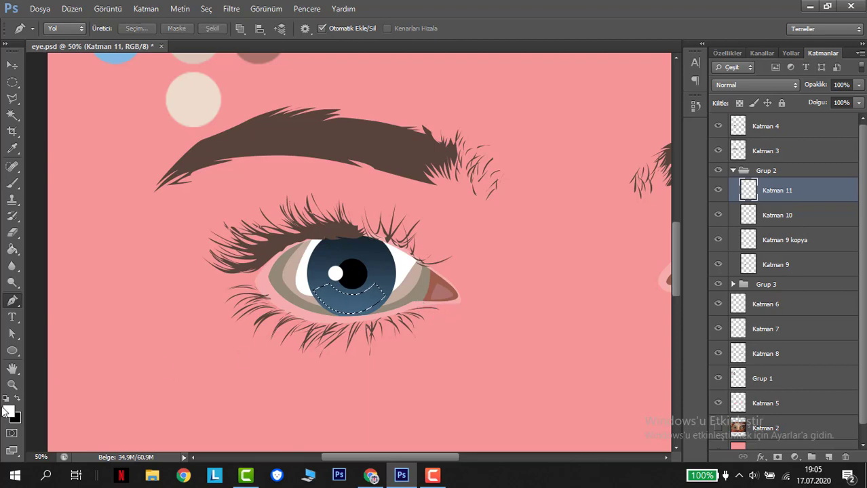
# Fill the crescent selection on Katman 11 with a lighter grey-blue than the iris and deselect it.
pyautogui.click(10, 410)
pyautogui.click(346, 296)
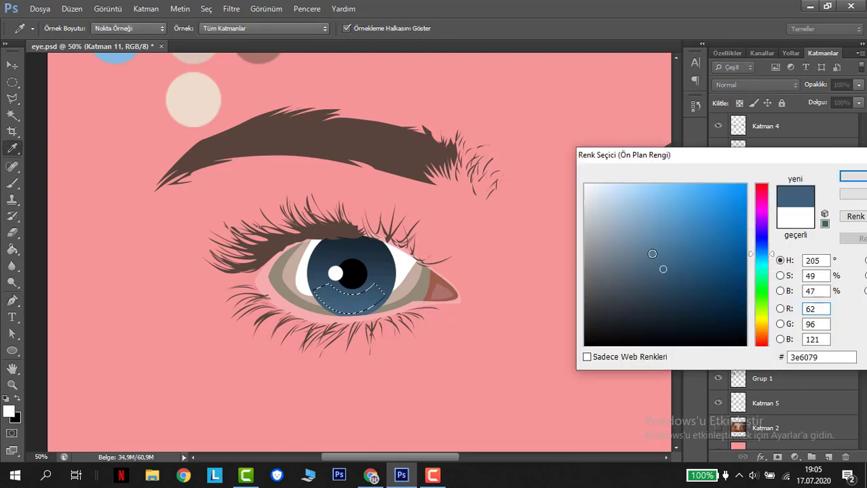
pyautogui.click(633, 242)
pyautogui.press('Return')
pyautogui.press('p')
pyautogui.hotkey('alt', 'BackSpace')
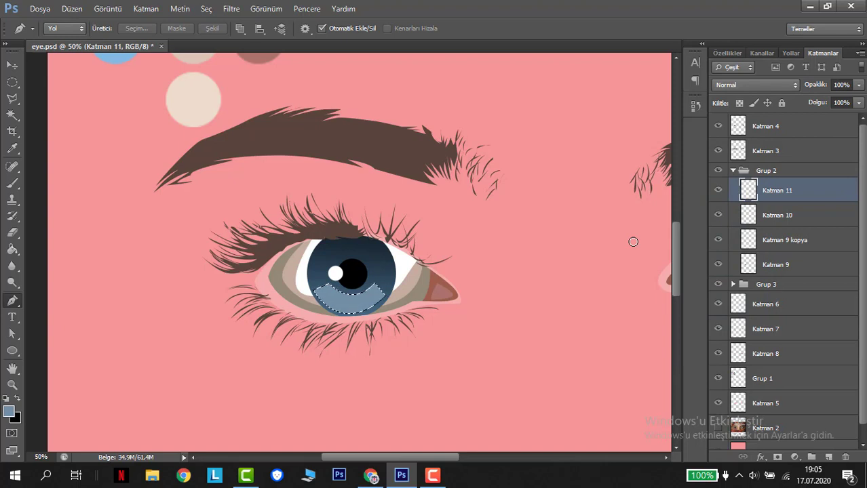
pyautogui.hotkey('ctrl', 'd')
# Duplicate the Katman 11 crescent reflection onto the lower part of the other eye's iris.
pyautogui.press('v')
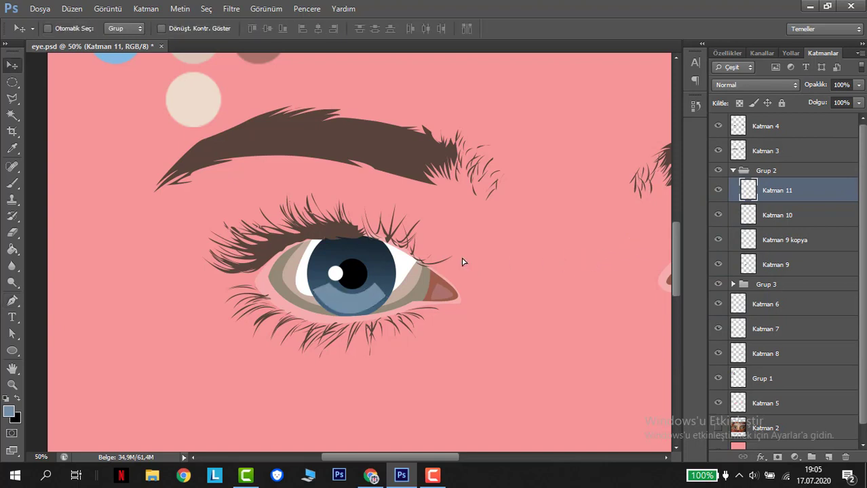
pyautogui.moveTo(465, 257); pyautogui.dragTo(212, 257)
pyautogui.hotkey('ctrl', 'z')
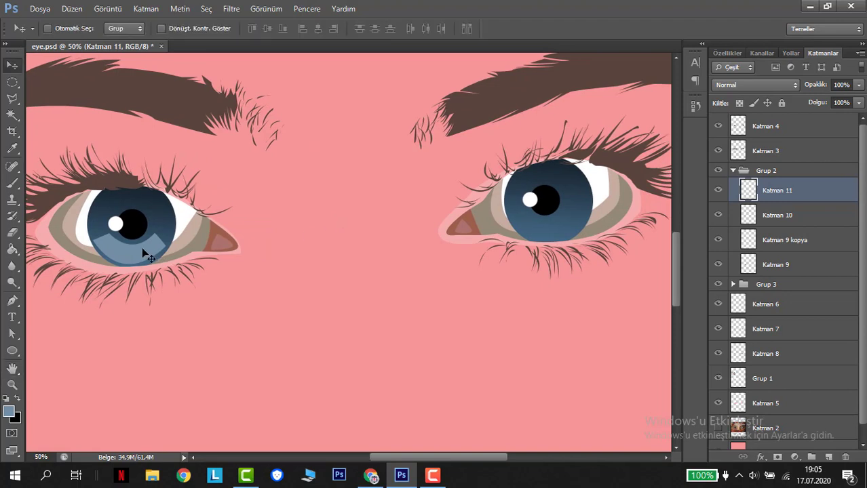
pyautogui.moveTo(142, 247); pyautogui.dragTo(569, 227)
pyautogui.press('e')
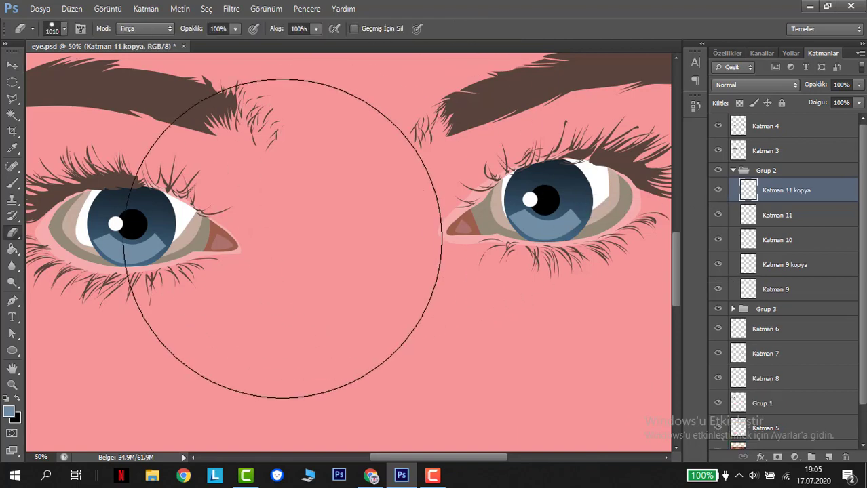
# Fade the upper edges of both iris crescent reflections on Katman 11 kopya and Katman 11 with a 474 px soft eraser and save the file.
pyautogui.moveTo(281, 240)
pyautogui.mouseDown()
pyautogui.moveTo(178, 206)
pyautogui.moveTo(192, 59)
pyautogui.moveTo(182, 57)
pyautogui.mouseUp()
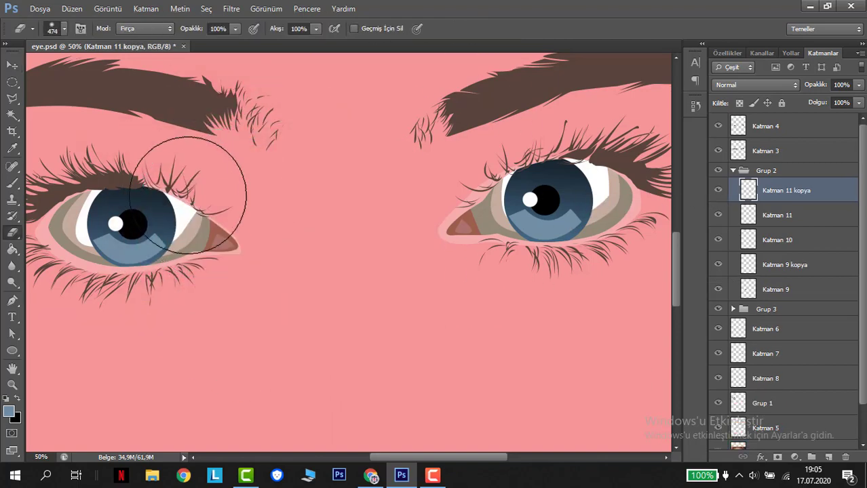
pyautogui.click(740, 219)
pyautogui.rightClick(12, 232)
pyautogui.click(62, 232)
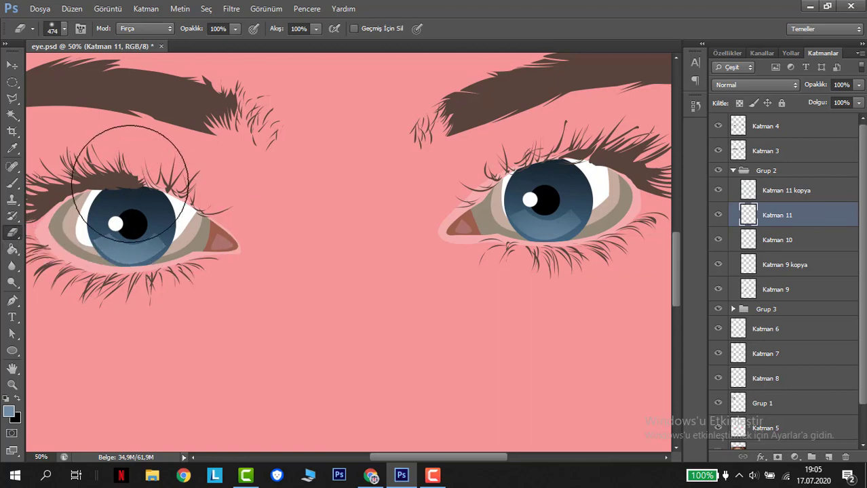
pyautogui.hotkey('ctrl', 's')
pyautogui.hotkey('ctrl', '-')
pyautogui.hotkey('ctrl', '-')
pyautogui.hotkey('ctrl', '-')
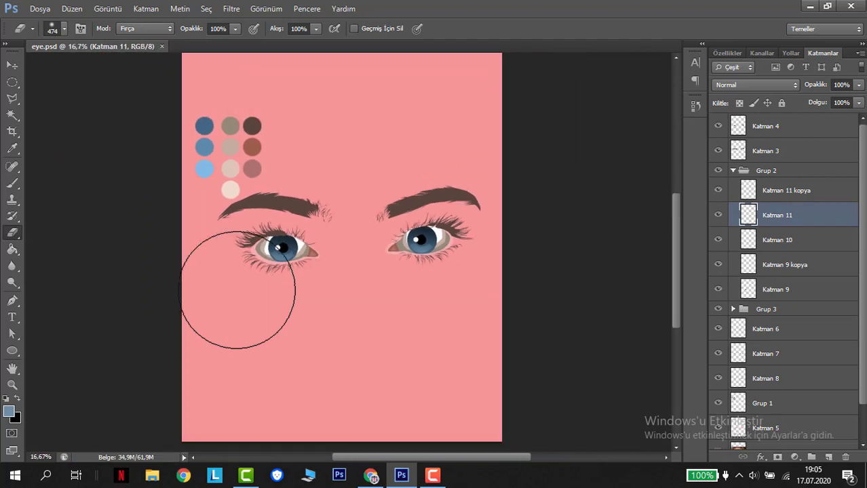
# Set up a 27 px brush with a light pink foreground colour, derived from the pink sampled at the eye's inner corner.
pyautogui.hotkey('ctrl', '+')
pyautogui.hotkey('ctrl', '+')
pyautogui.hotkey('ctrl', '+')
pyautogui.hotkey('ctrl', '+')
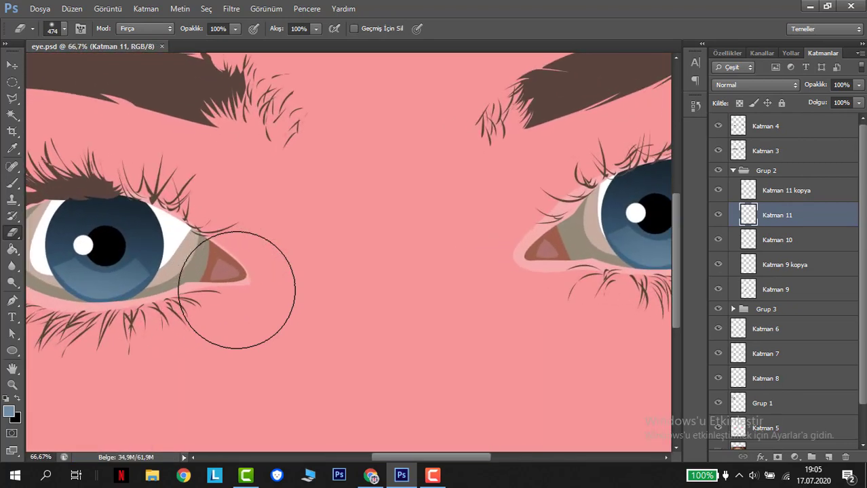
pyautogui.press('b')
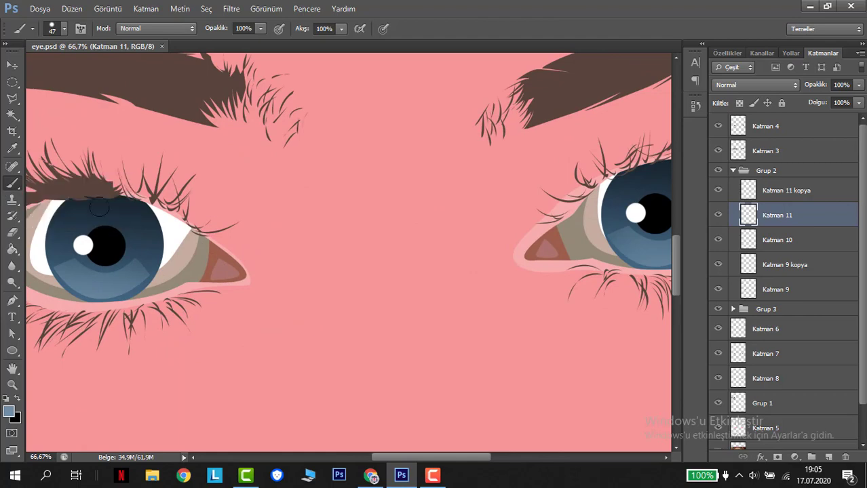
pyautogui.moveTo(212, 229); pyautogui.dragTo(219, 228)
pyautogui.moveTo(258, 312)
pyautogui.mouseDown()
pyautogui.moveTo(296, 137)
pyautogui.moveTo(330, 141)
pyautogui.moveTo(346, 275)
pyautogui.mouseUp()
pyautogui.moveTo(393, 189); pyautogui.dragTo(234, 219)
pyautogui.click(9, 411)
pyautogui.click(228, 261)
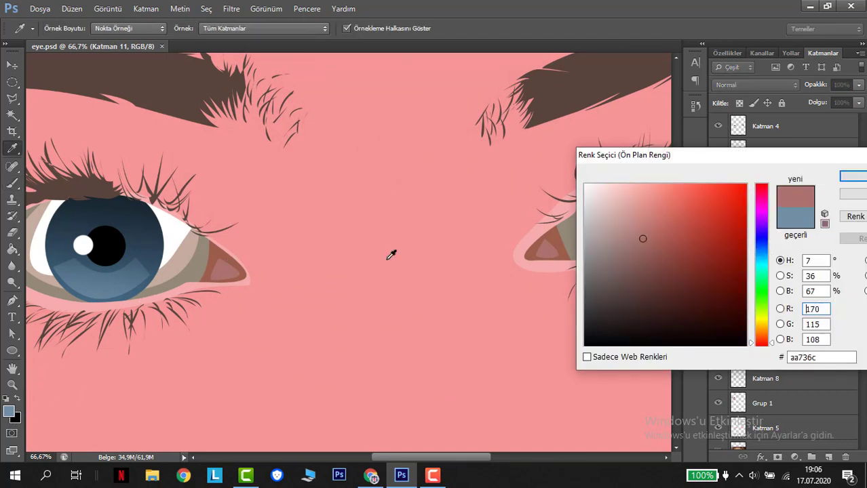
pyautogui.click(623, 198)
pyautogui.click(851, 176)
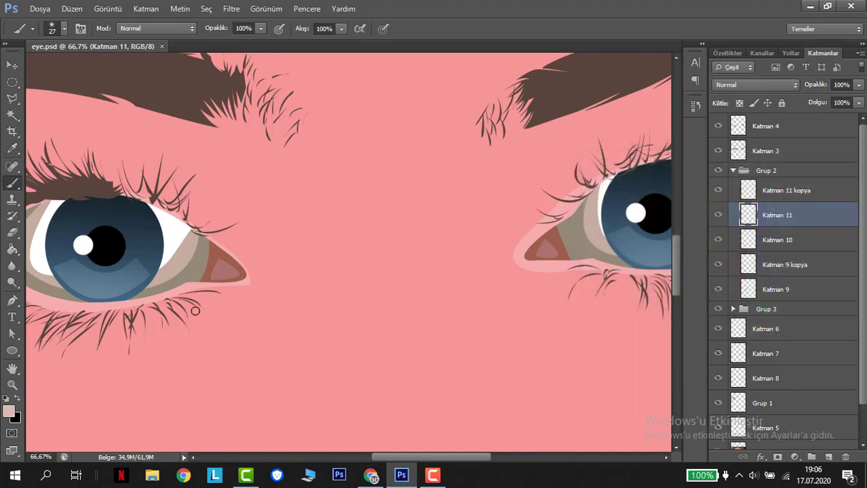
# Dab small light pink highlights onto the inner corners of both eyes on Katman 11.
pyautogui.click(229, 276)
pyautogui.moveTo(544, 252); pyautogui.dragTo(551, 251)
pyautogui.click(550, 251)
pyautogui.hotkey('ctrl', '-')
pyautogui.hotkey('ctrl', '-')
pyautogui.hotkey('ctrl', '-')
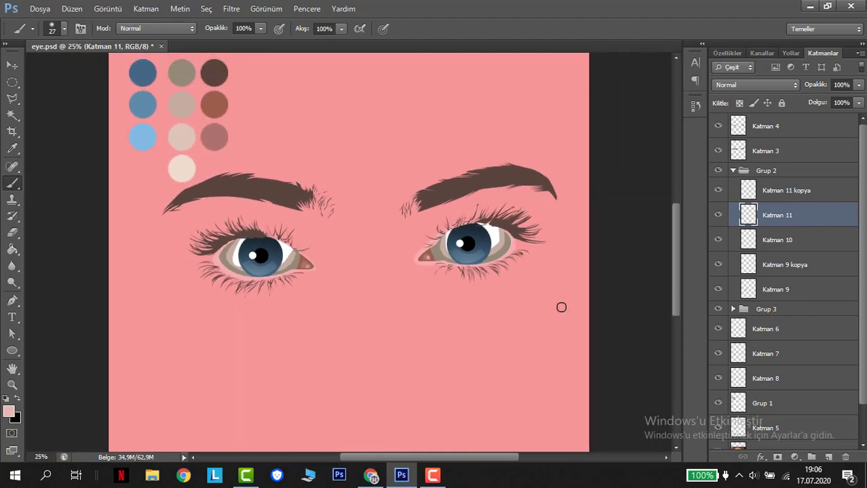
pyautogui.hotkey('ctrl', '-')
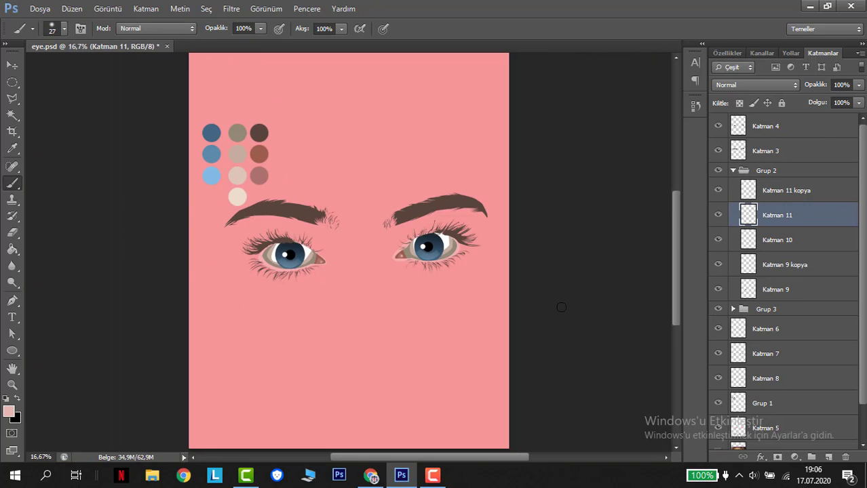
pyautogui.hotkey('ctrl', '+')
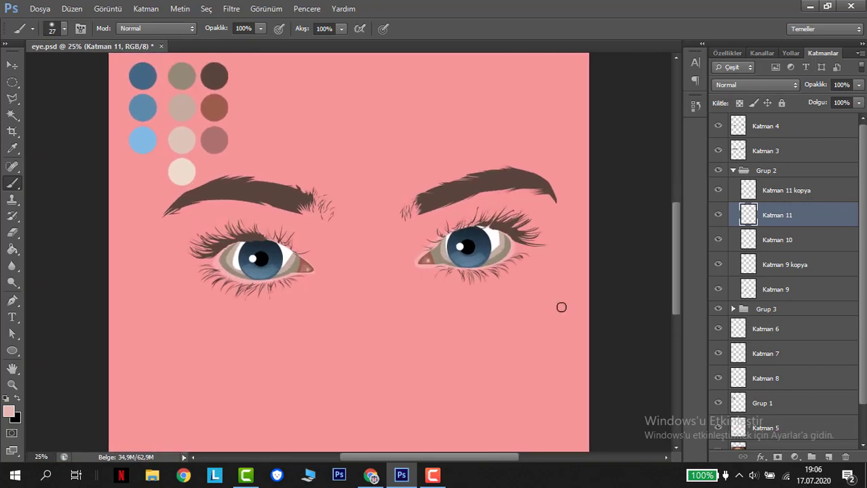
# Collapse Grup 2 and compare the eyes with the Katman 4 eyelashes hidden and shown.
pyautogui.click(733, 171)
pyautogui.click(717, 126)
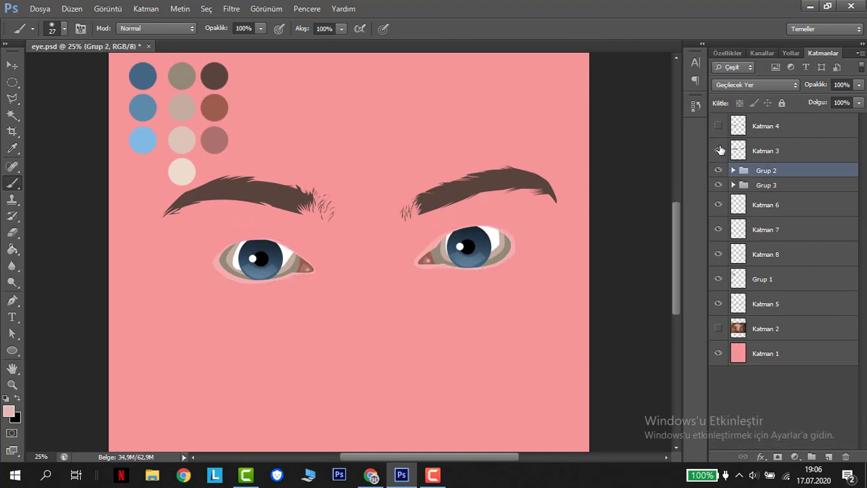
pyautogui.click(717, 127)
pyautogui.scroll(2, 480, 195)
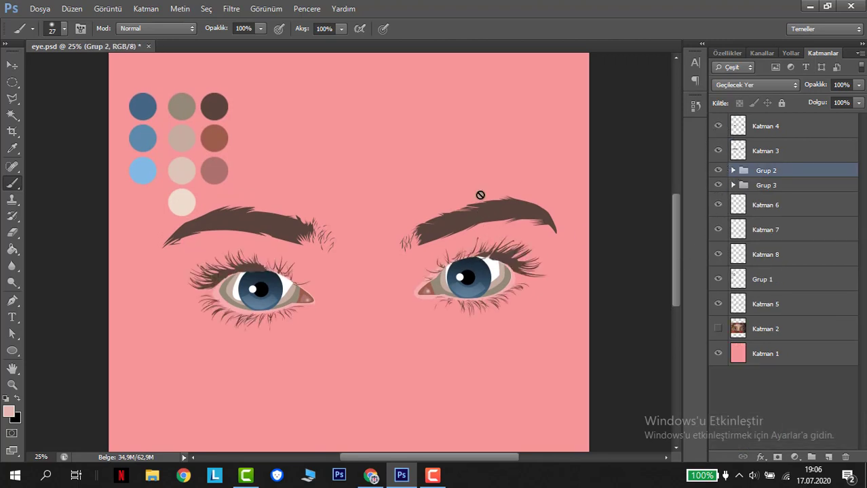